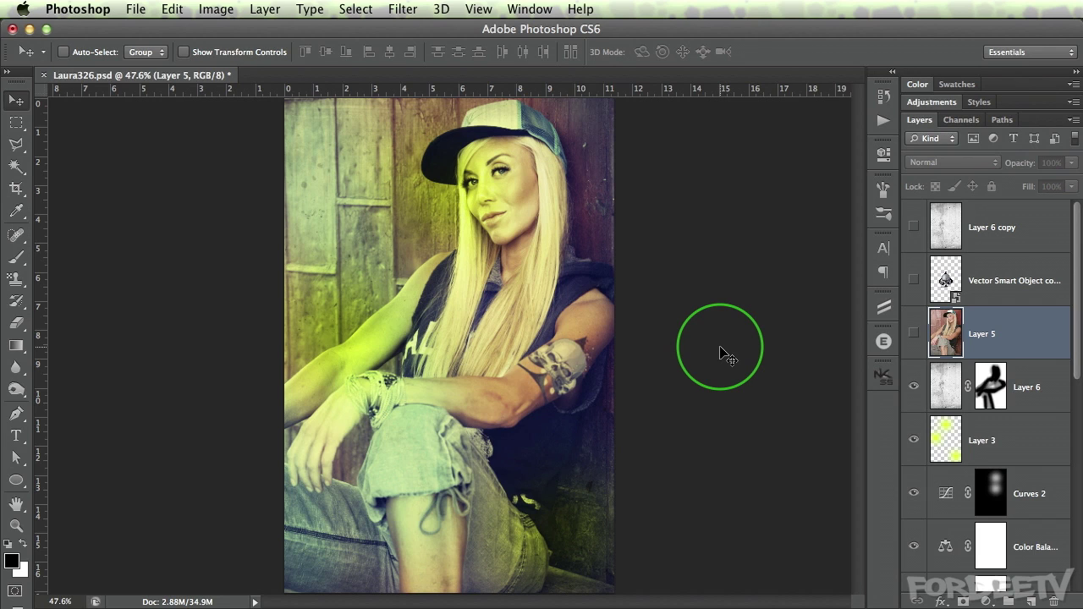
View the Cup Holder Commentary YouTube channel in Safari, return to Photoshop and compare the edit with the original photo in Layer 5.
key(super+Tab)
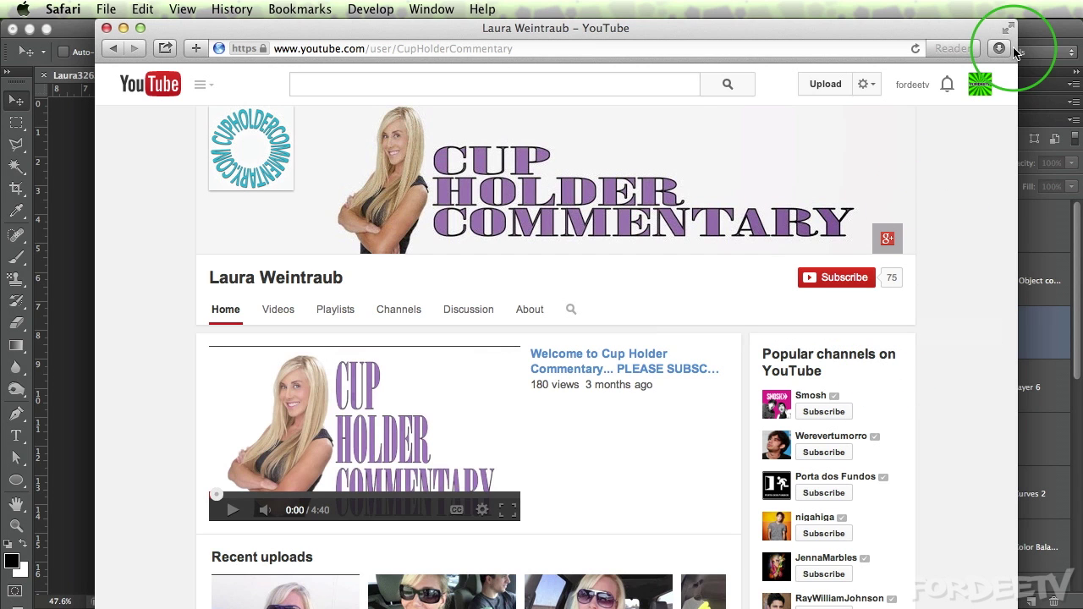
click(1043, 34)
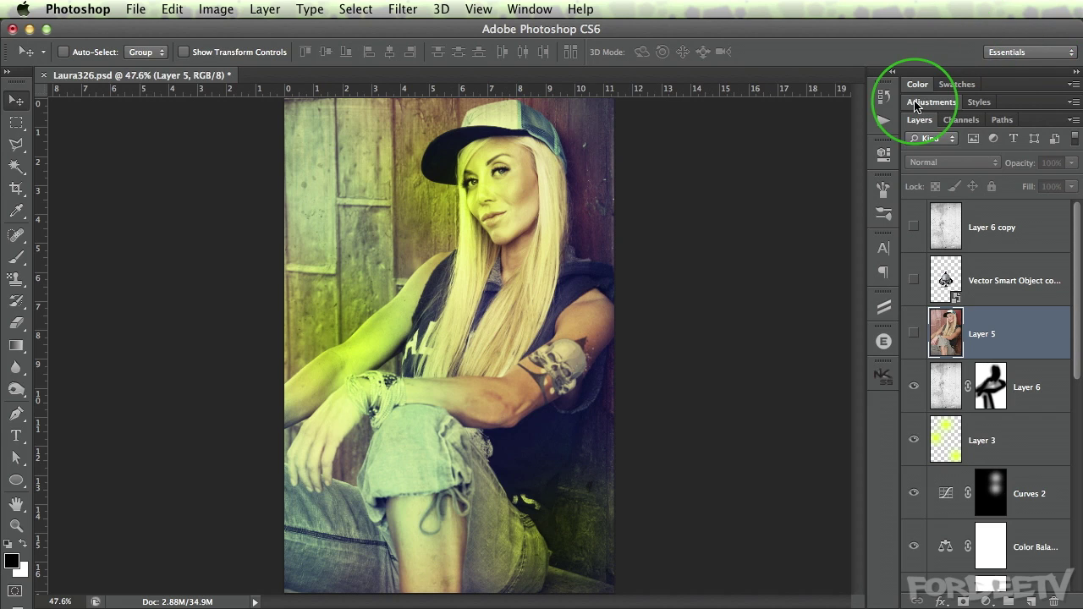
click(914, 334)
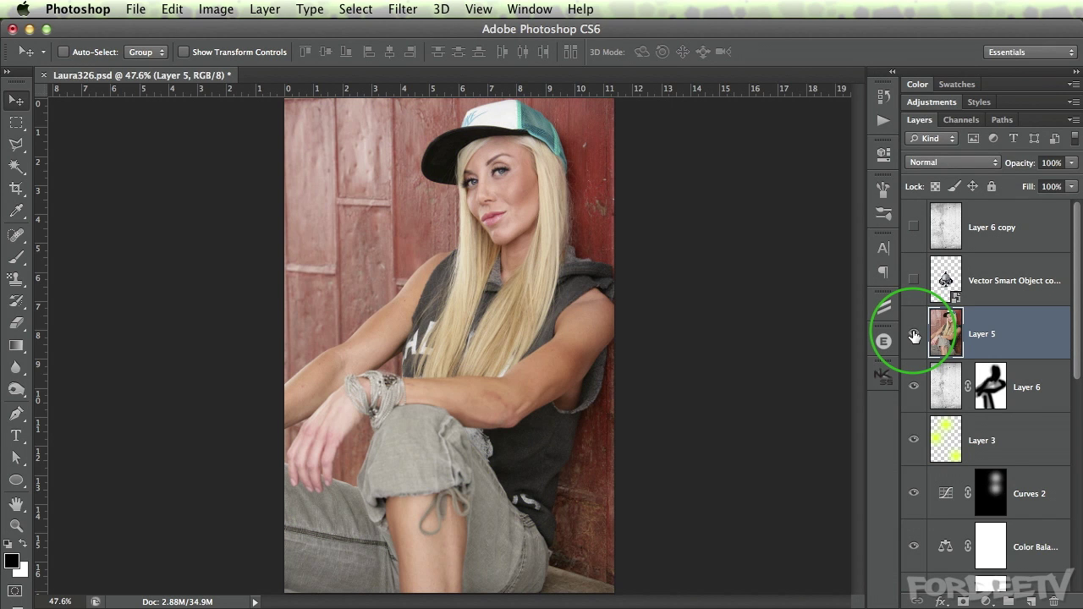
click(913, 334)
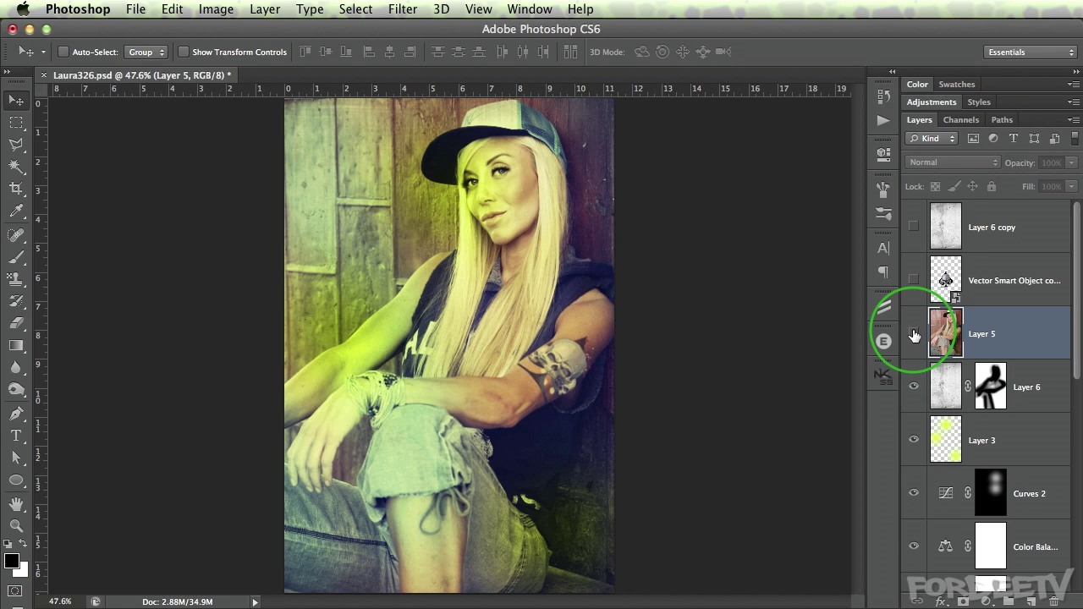
Delete all layers from Layer 5 down to Curves 1, keeping the Background and the two uppermost layers.
scroll(1063, 338, down, 10)
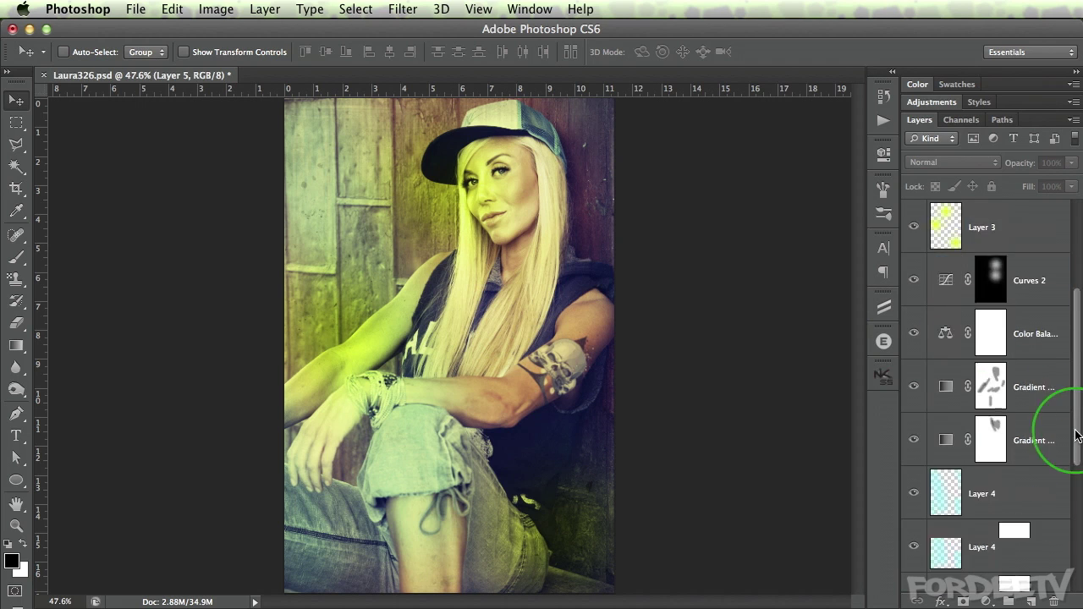
shift+click(1053, 500)
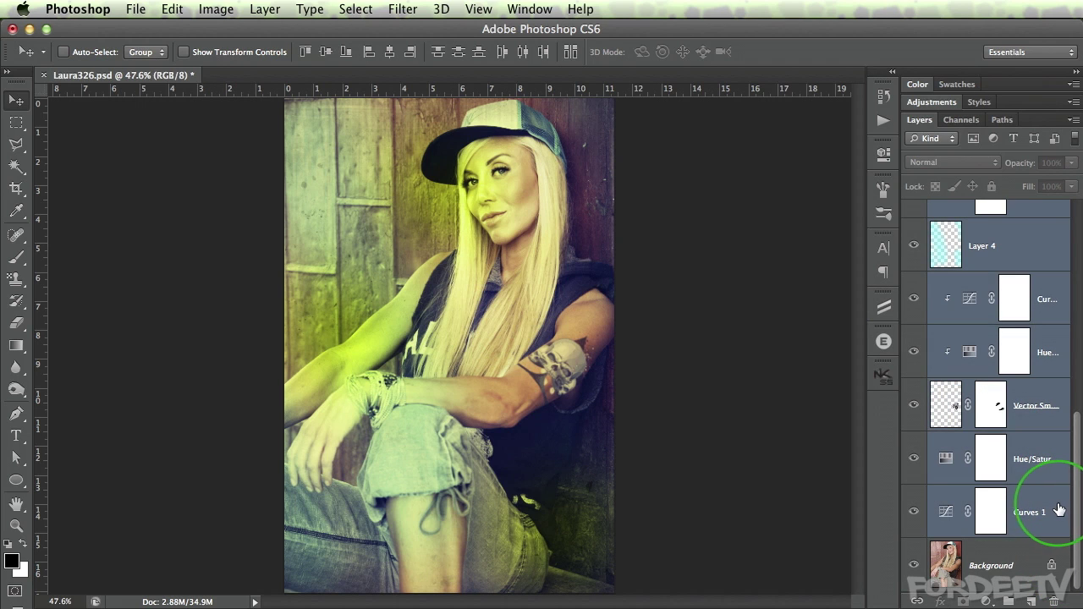
click(1054, 602)
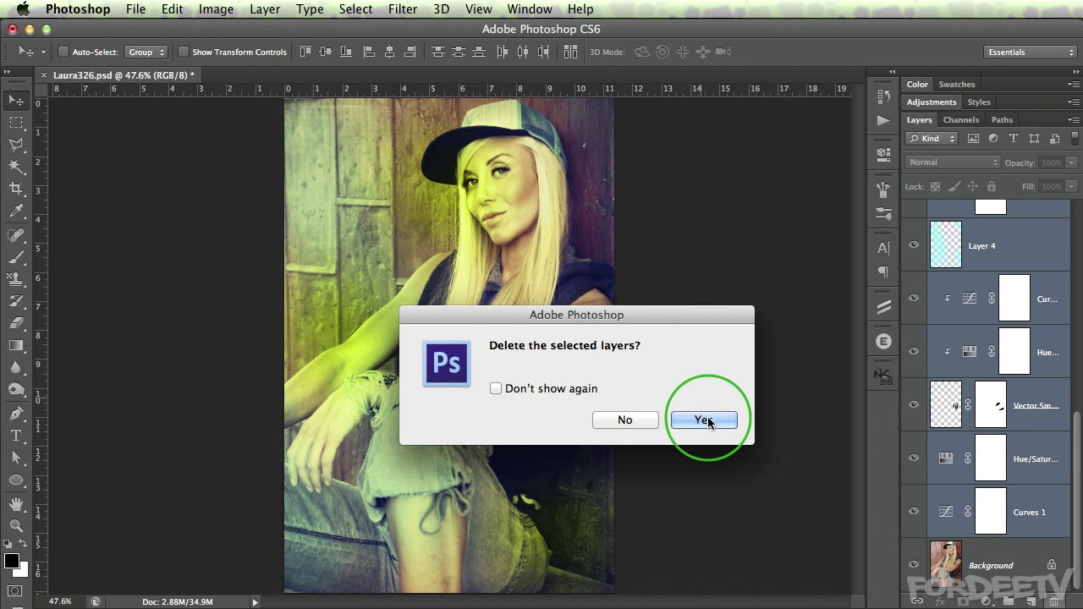
click(707, 417)
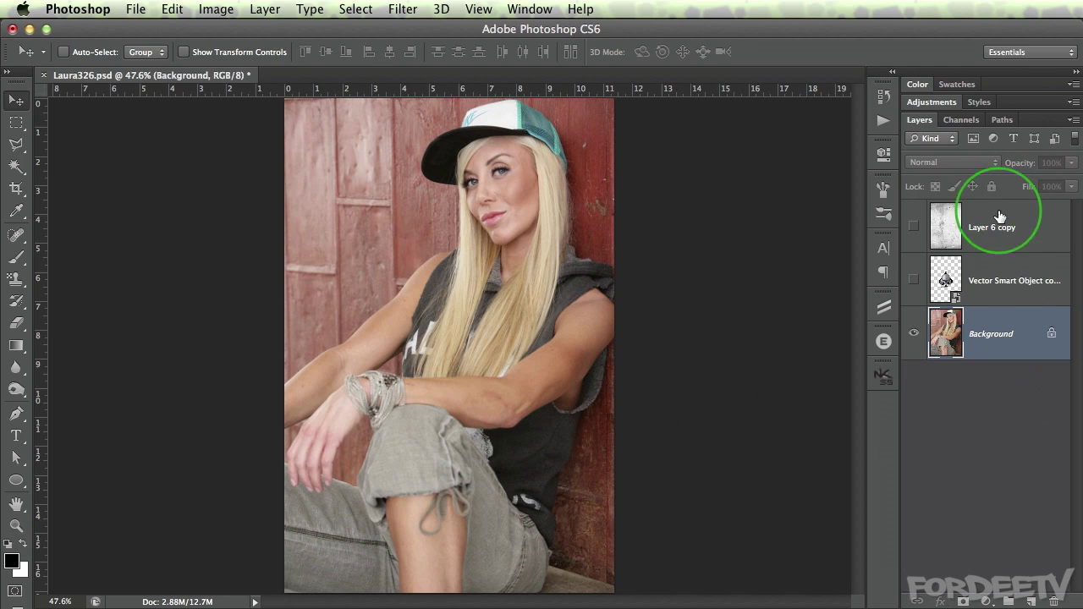
Preview the skull Vector Smart Object layer and the Layer 6 copy texture by toggling each one's visibility.
click(914, 282)
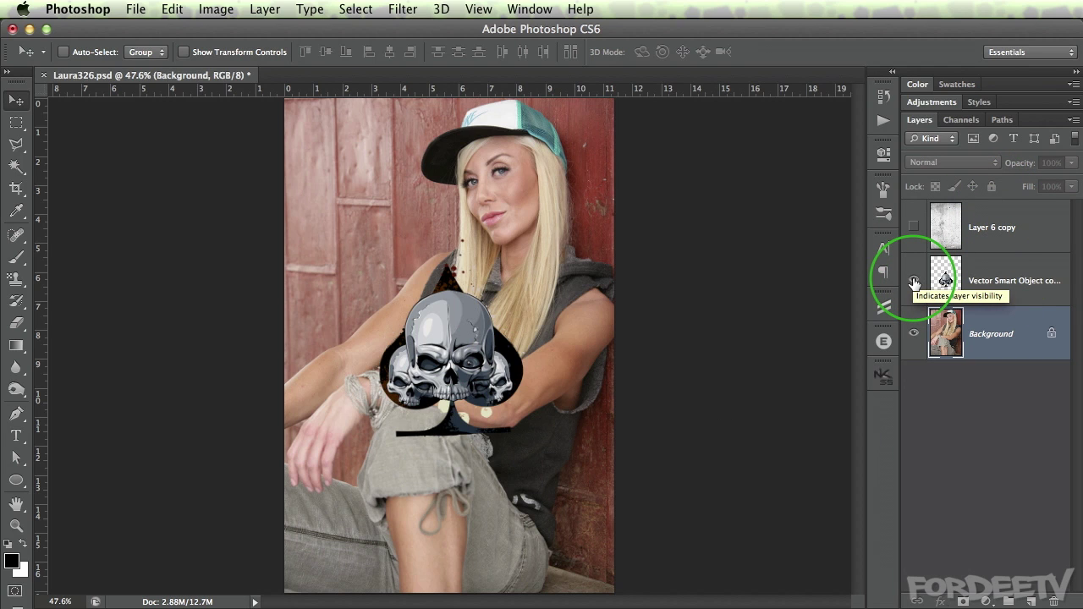
click(914, 282)
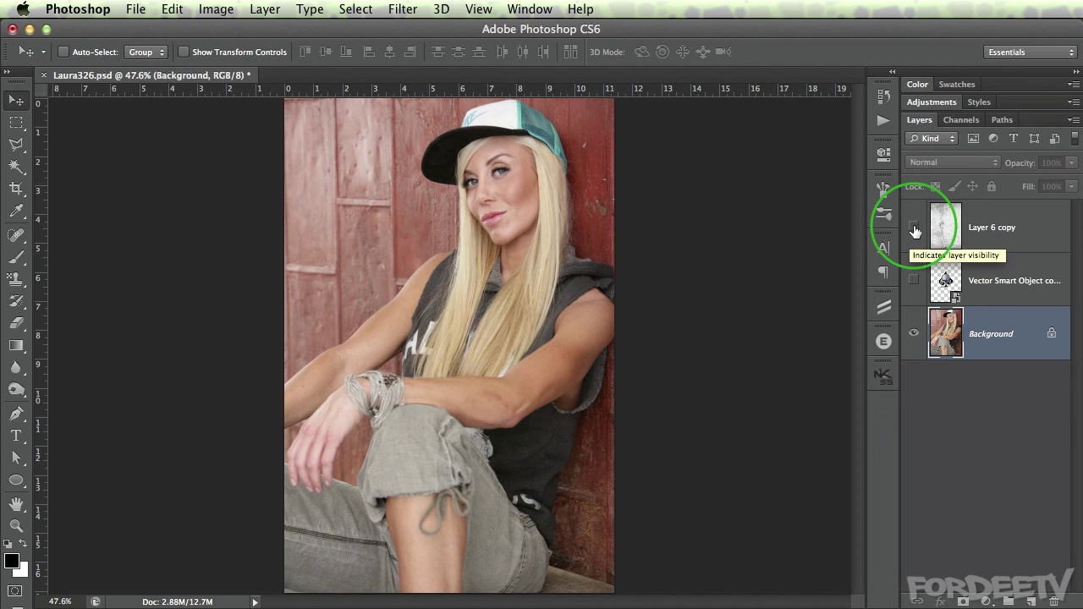
click(913, 228)
click(913, 227)
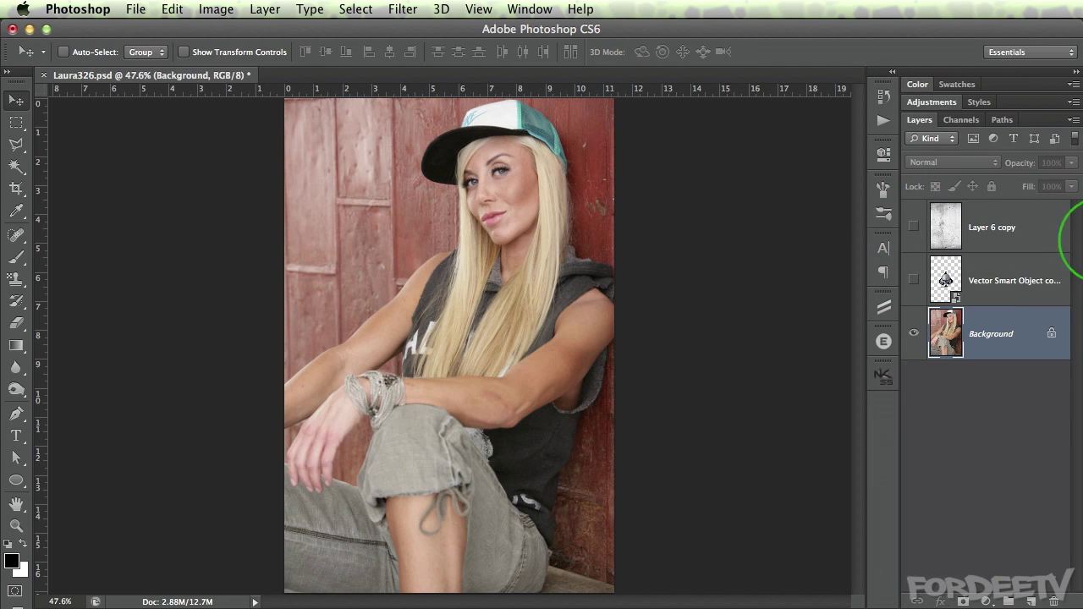
click(999, 236)
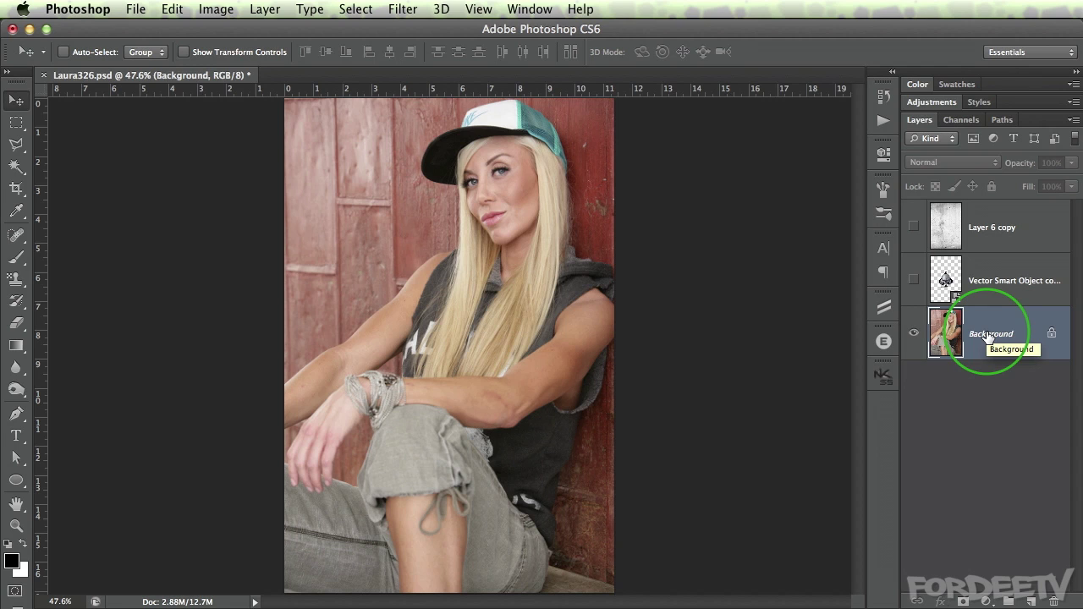
Add a Curves adjustment above the Background with an RGB S-curve, mapping input 81 to 46 and input 165 to 185.
click(986, 601)
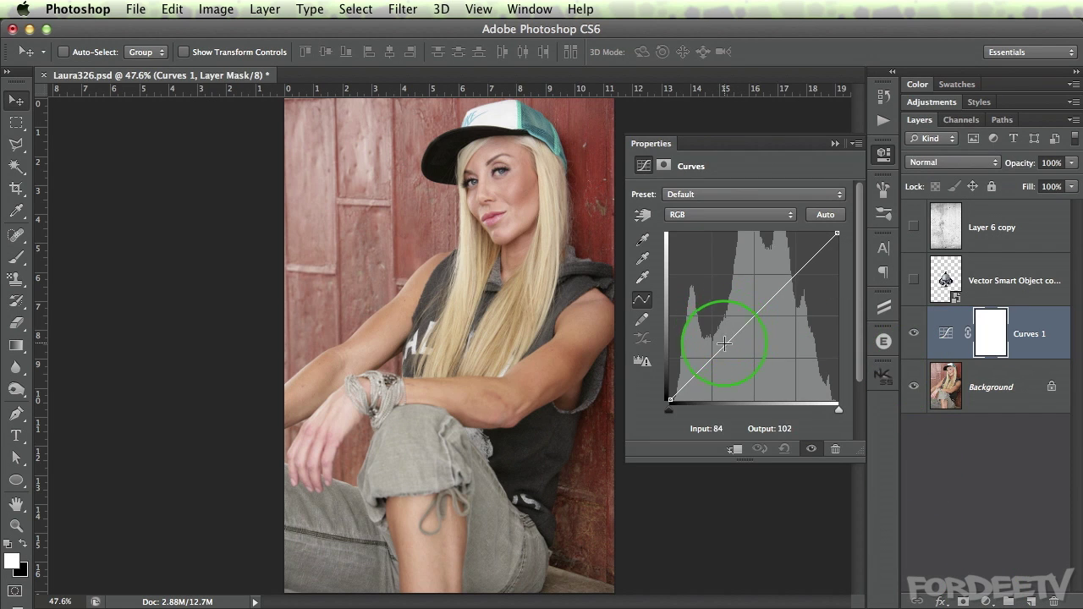
drag(721, 346, 723, 372)
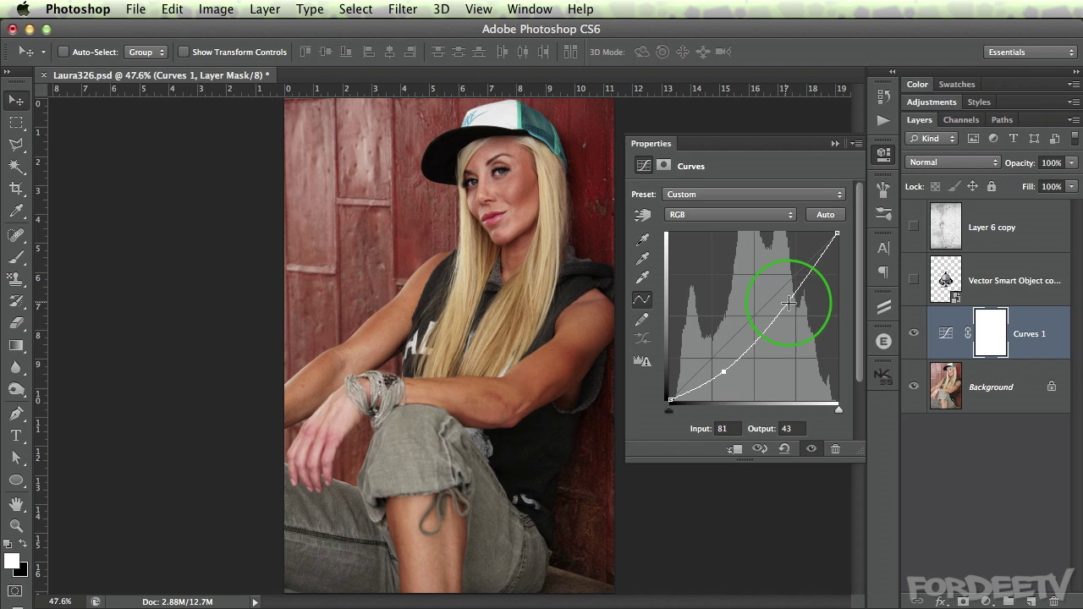
drag(793, 295, 776, 277)
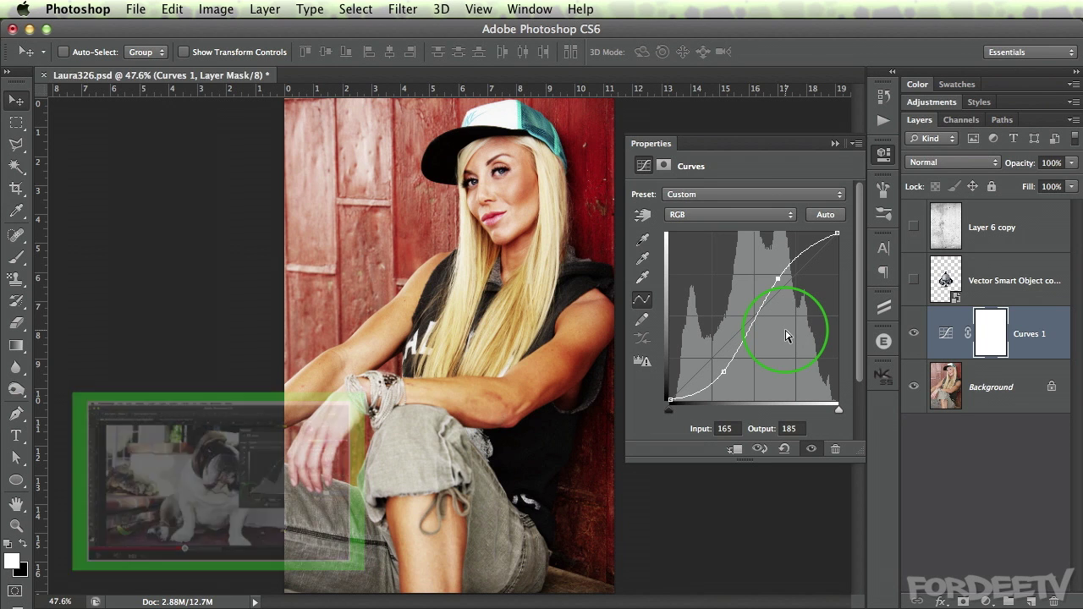
click(721, 371)
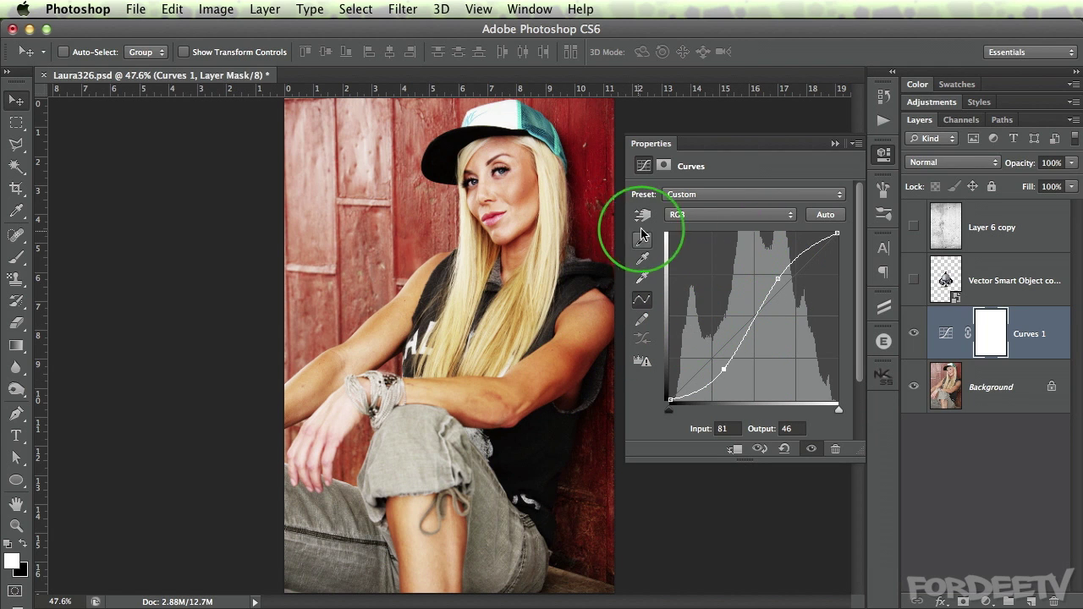
In the Curves Red channel, lower the highlights to output 167 at input 184 and adjust a point in the shadows.
click(689, 219)
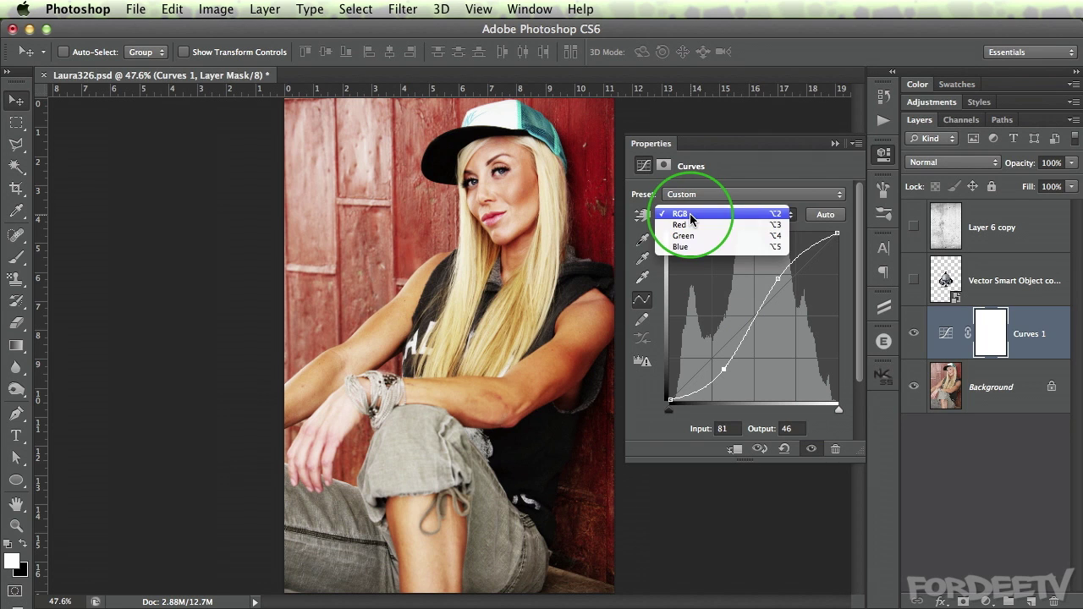
click(689, 226)
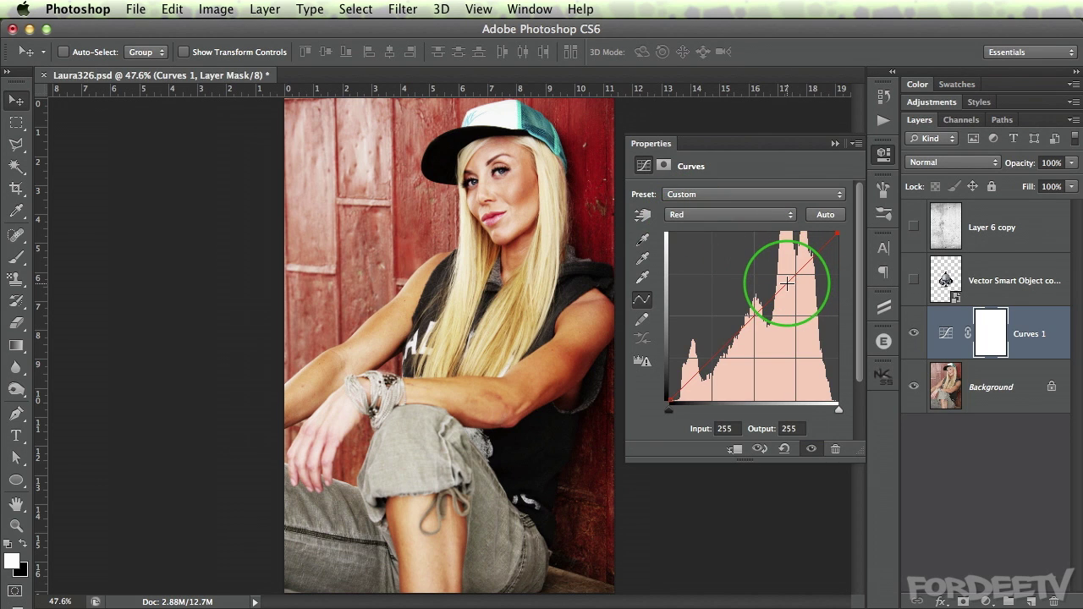
drag(787, 281, 788, 289)
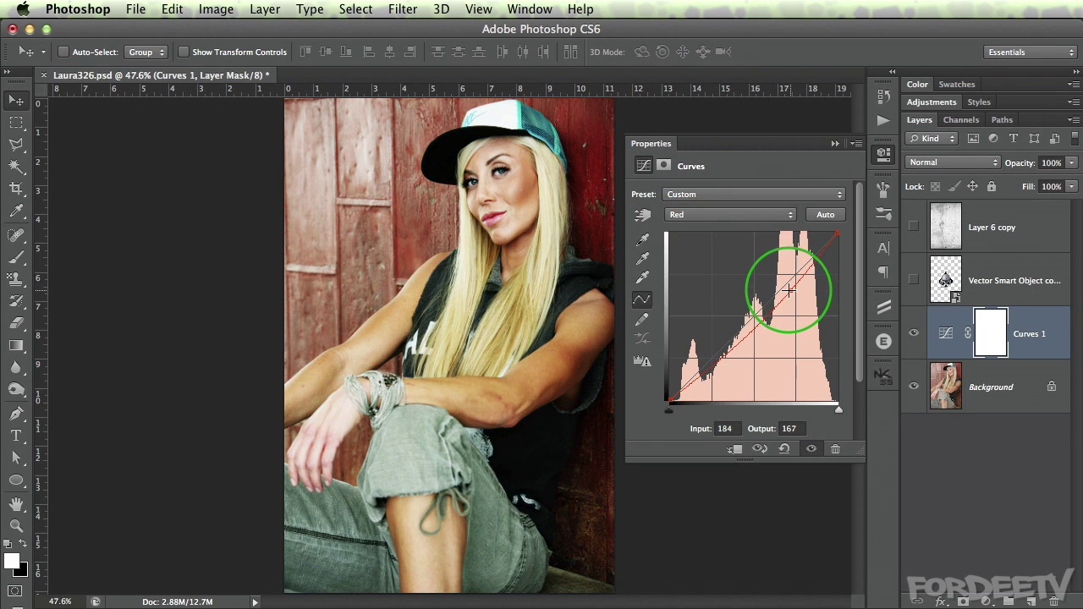
drag(725, 343, 727, 343)
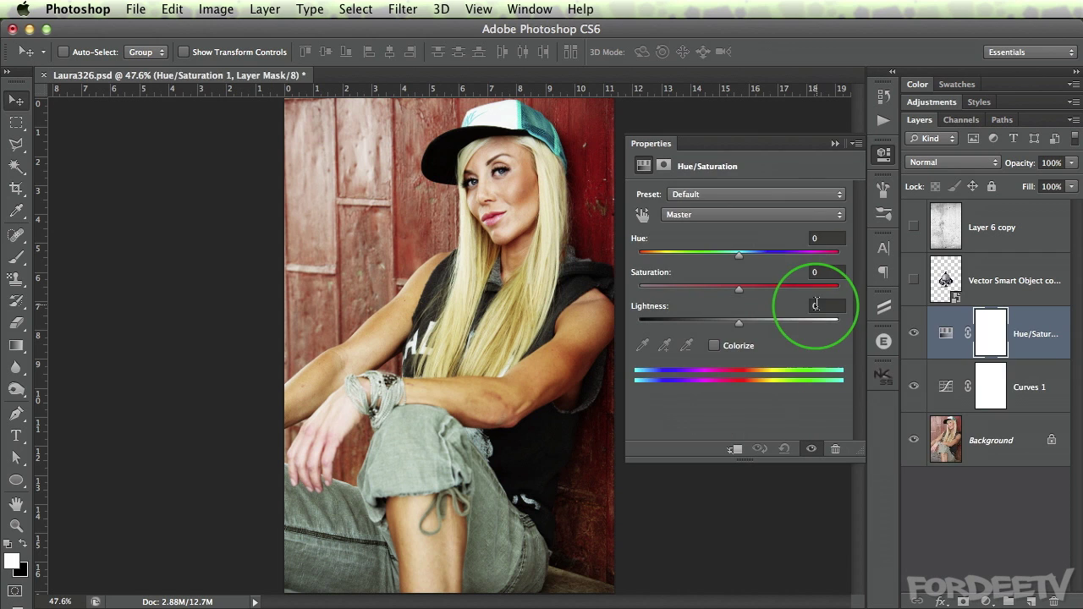
Set the Hue/Saturation layer's saturation to -23 and compare the image with and without that adjustment.
drag(738, 288, 716, 291)
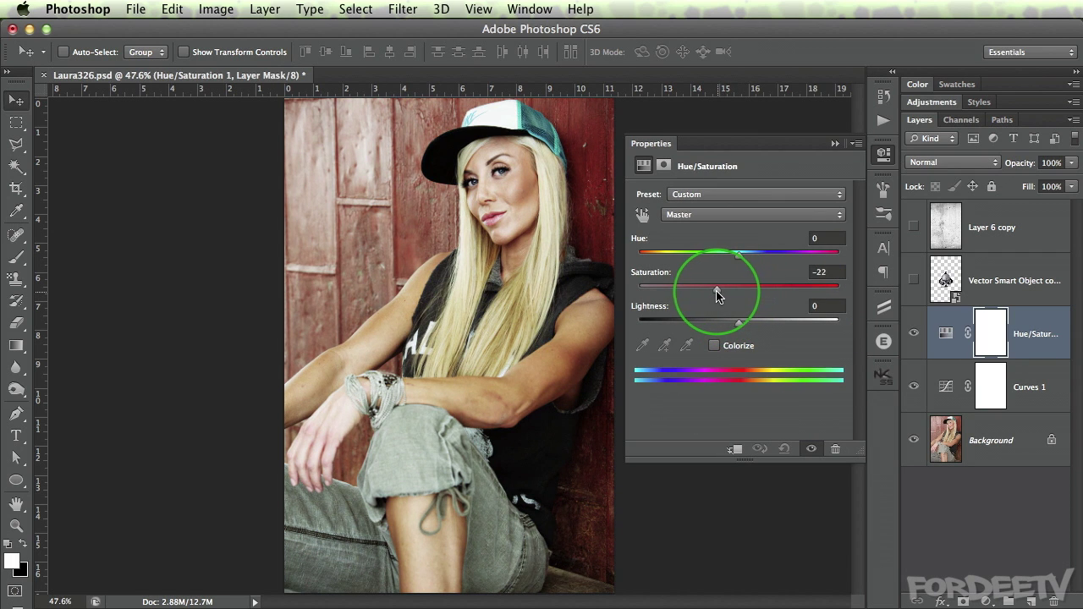
click(913, 333)
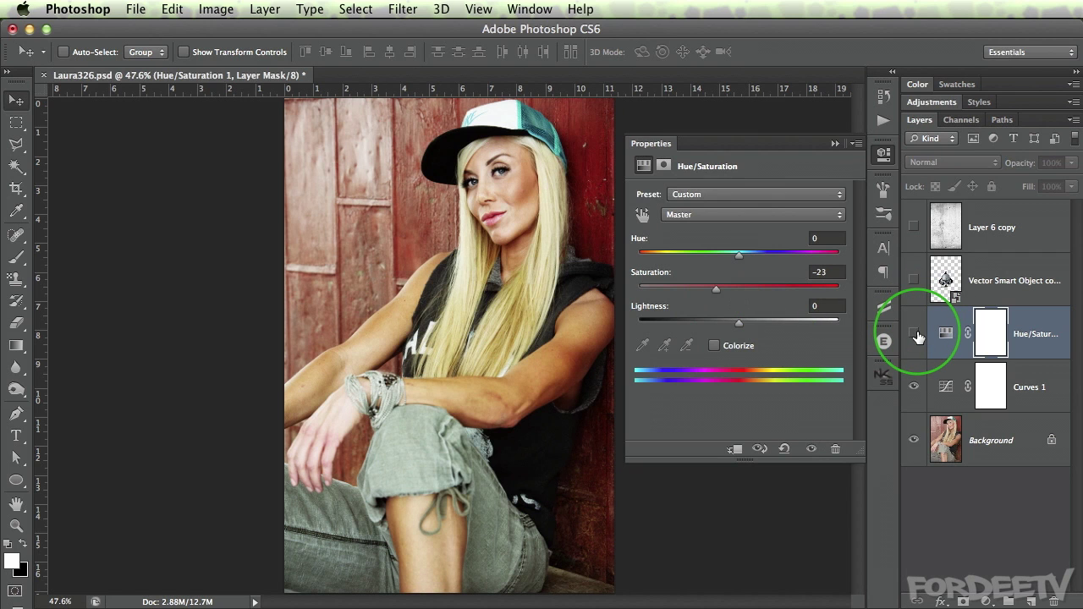
click(913, 334)
click(913, 333)
click(913, 333)
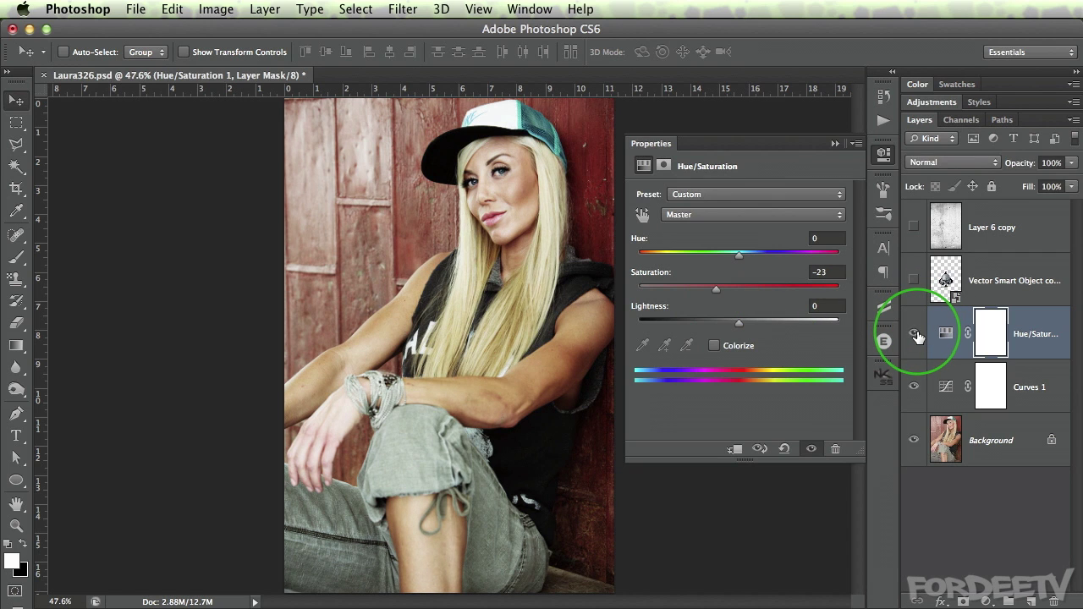
click(882, 154)
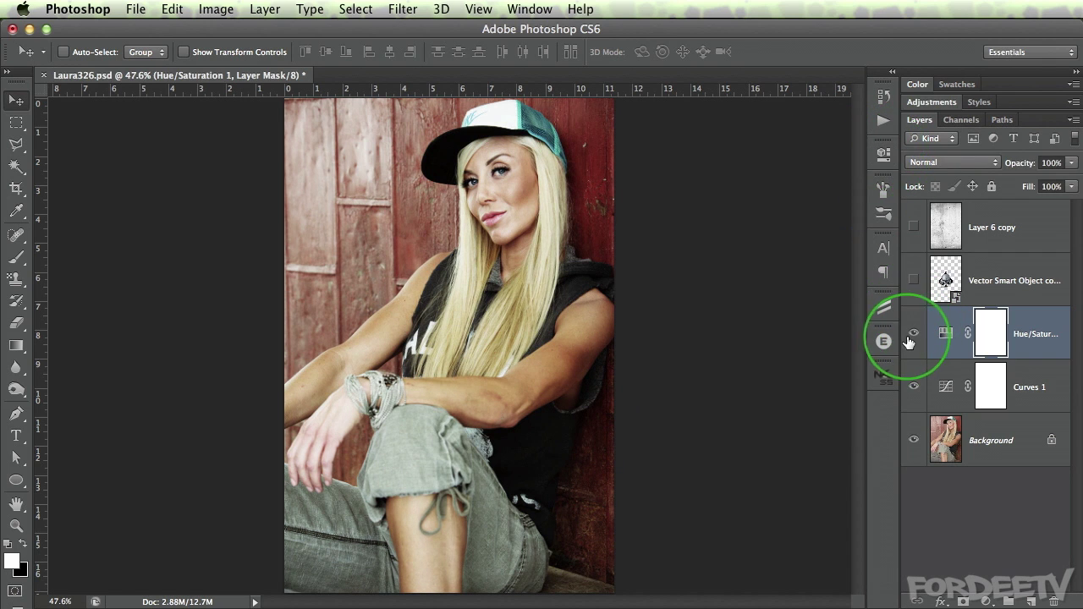
Duplicate the Background layer and move the copy directly above the Hue/Saturation layer.
click(972, 452)
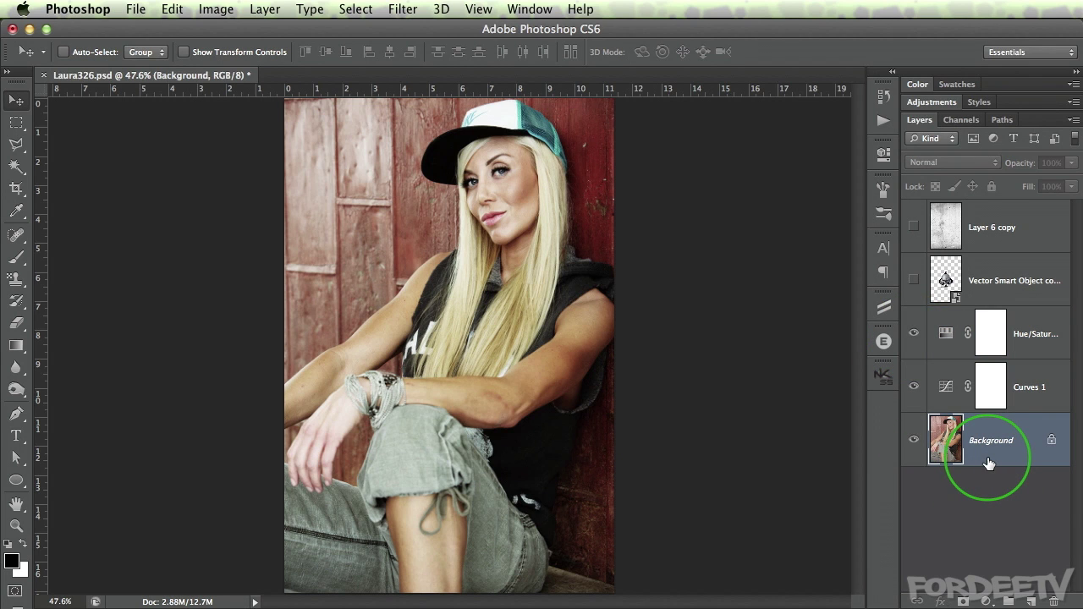
key(ctrl+j)
drag(990, 446, 990, 313)
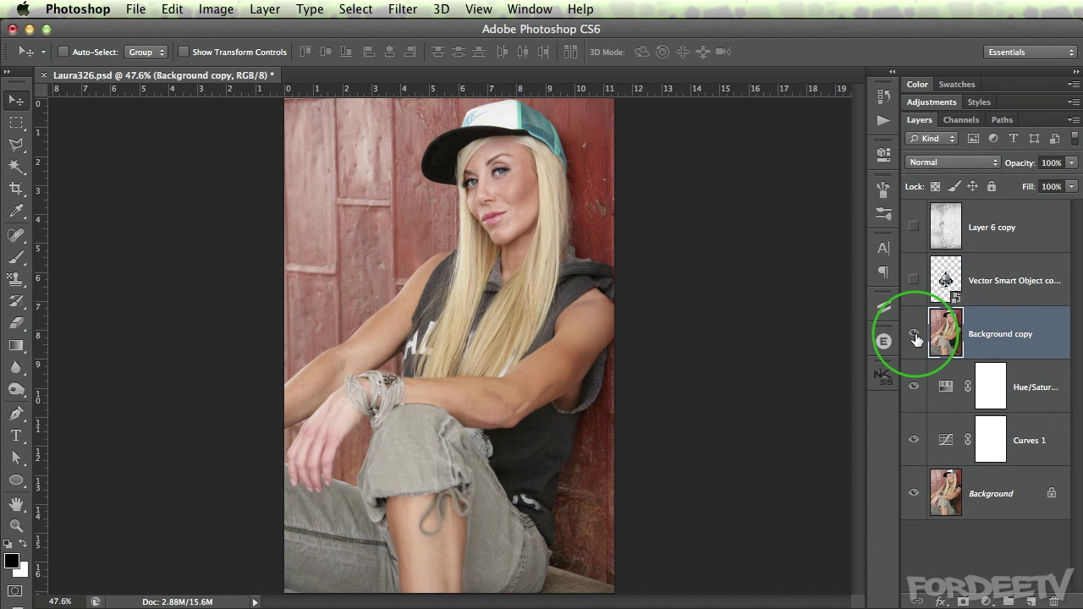
Toggle the Background copy to compare the original with the adjusted image, leaving the copy hidden.
click(914, 337)
click(914, 337)
click(914, 337)
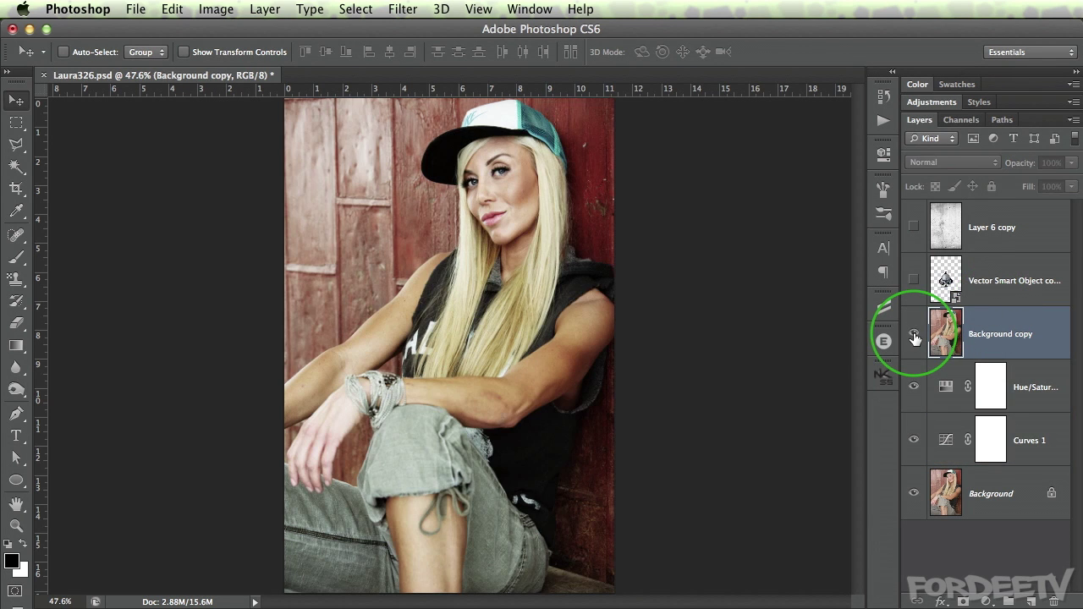
click(914, 337)
click(914, 336)
click(914, 337)
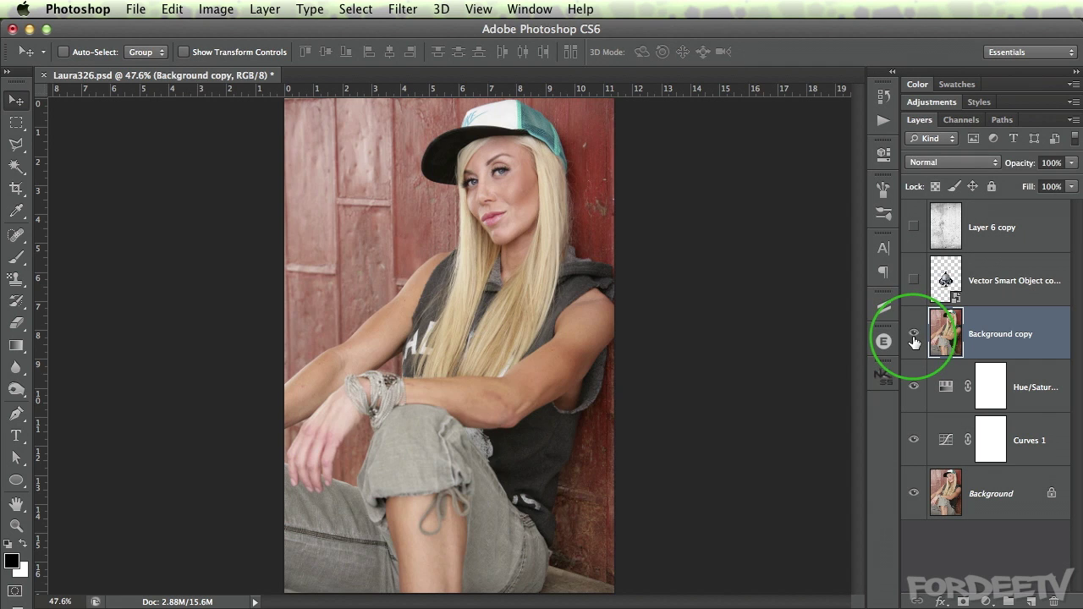
click(914, 336)
Show the skull Vector Smart Object layer and move it directly above the Hue/Saturation layer.
click(1040, 373)
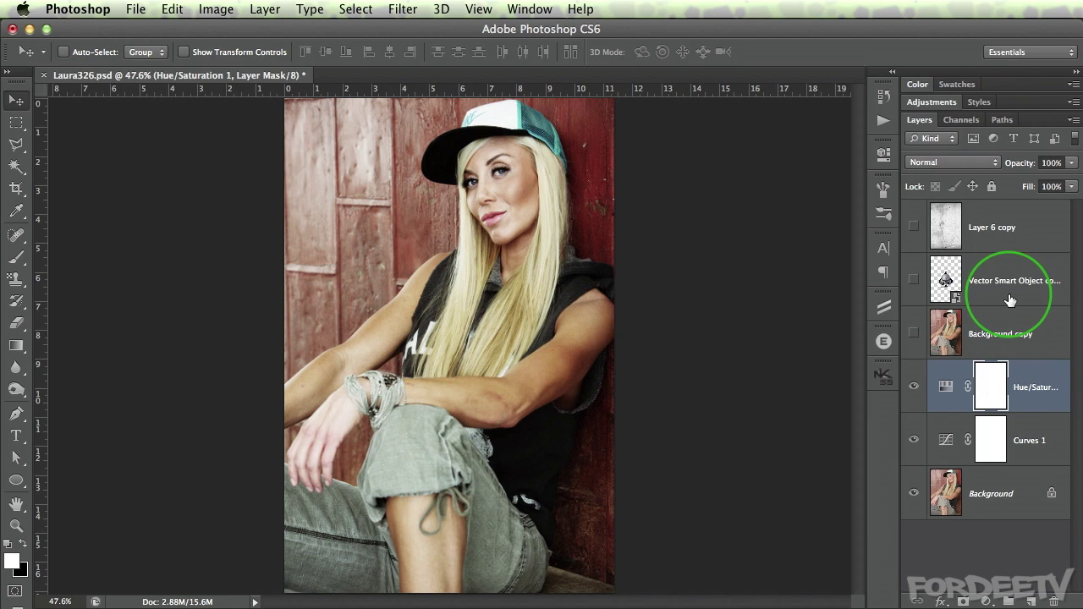
click(913, 282)
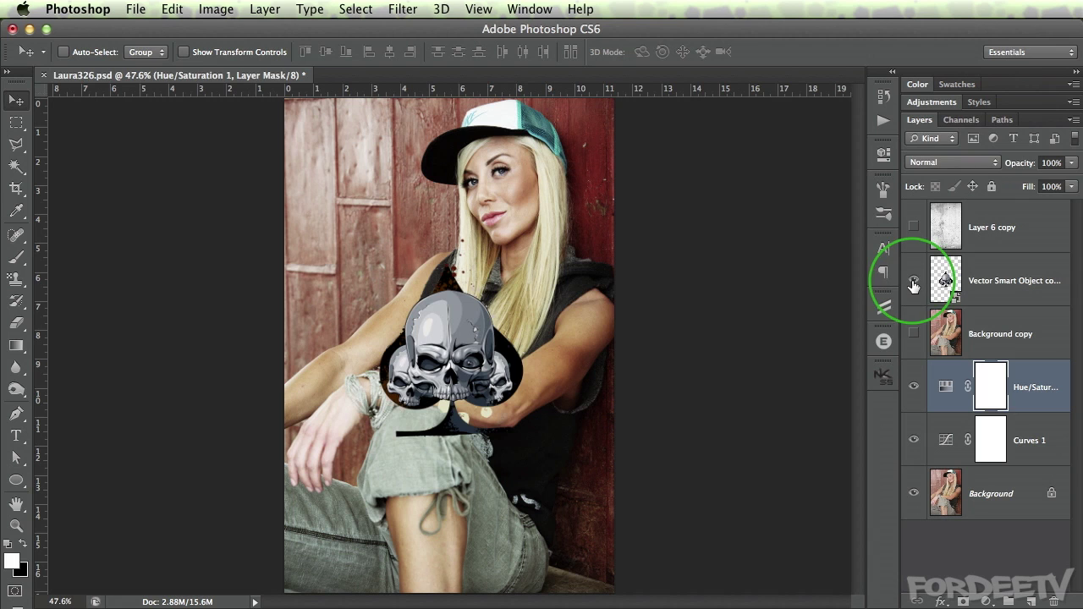
drag(1007, 279, 1002, 343)
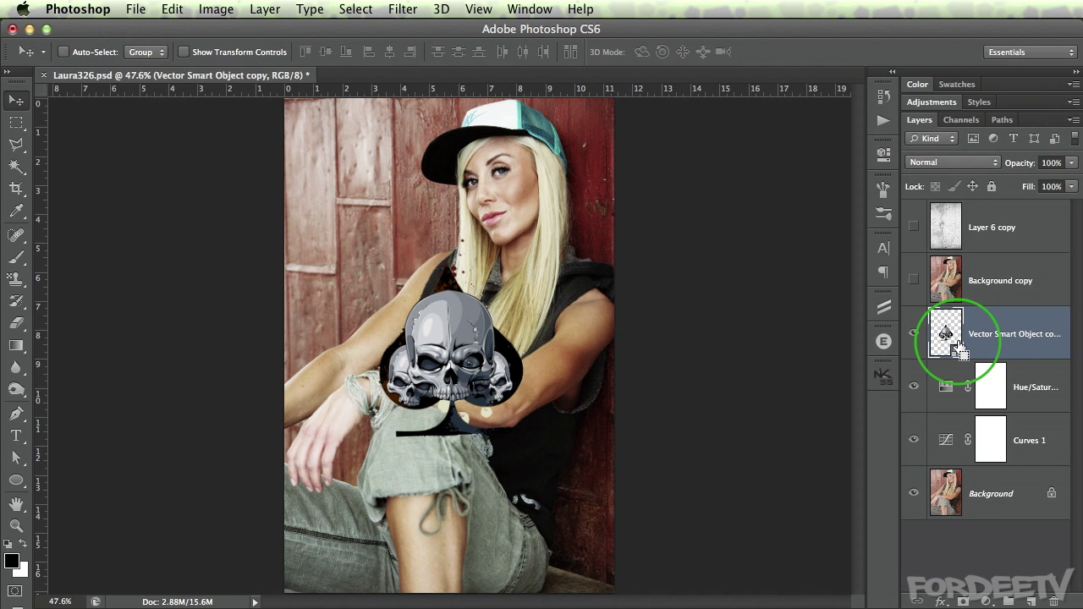
Rotate the skull artwork about 37.64°, scale it proportionally to 51.89%, and move it over the bent arm's elbow area.
key(super+t)
drag(595, 223, 616, 250)
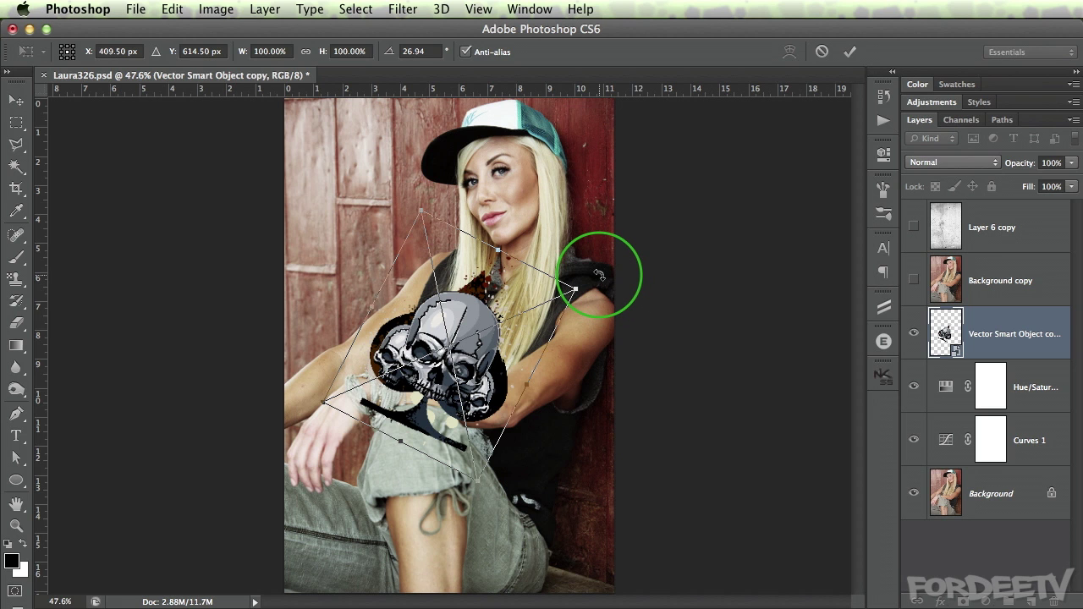
drag(597, 273, 597, 302)
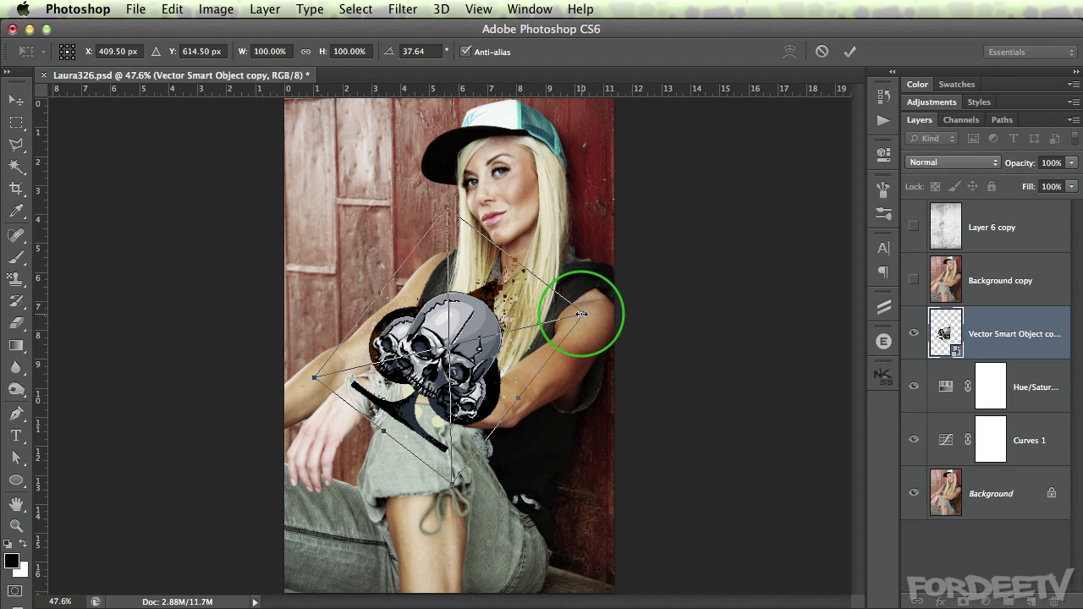
drag(582, 313, 618, 327)
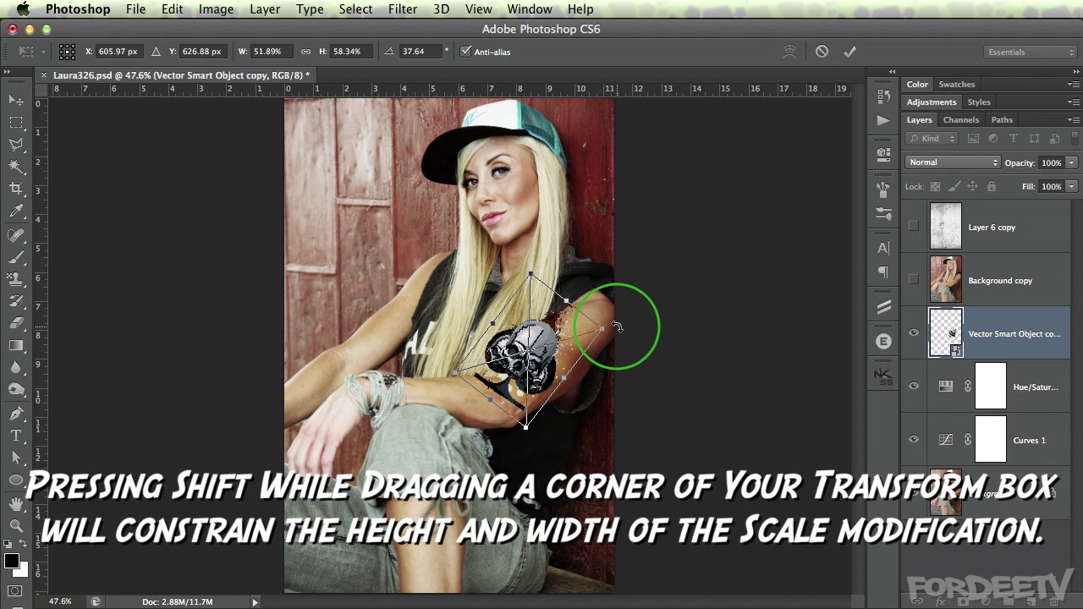
key(super+z)
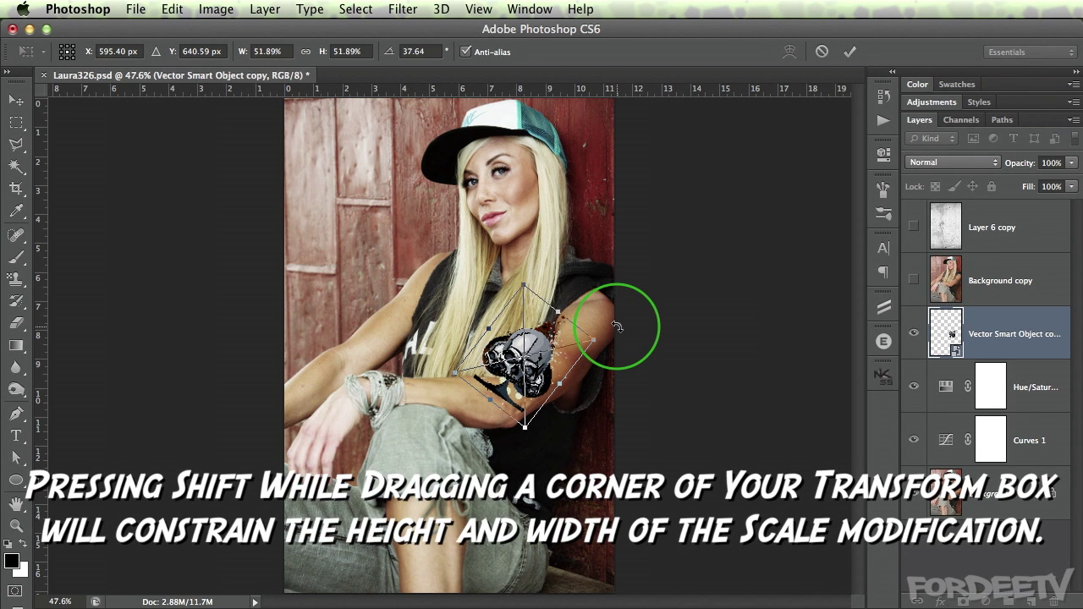
Fit the skull artwork onto the upper arm just above the elbow, rotated 43.23° and scaled proportionally to 44.42%, and apply the transform.
key(super+plus)
key(super+plus)
key(super+plus)
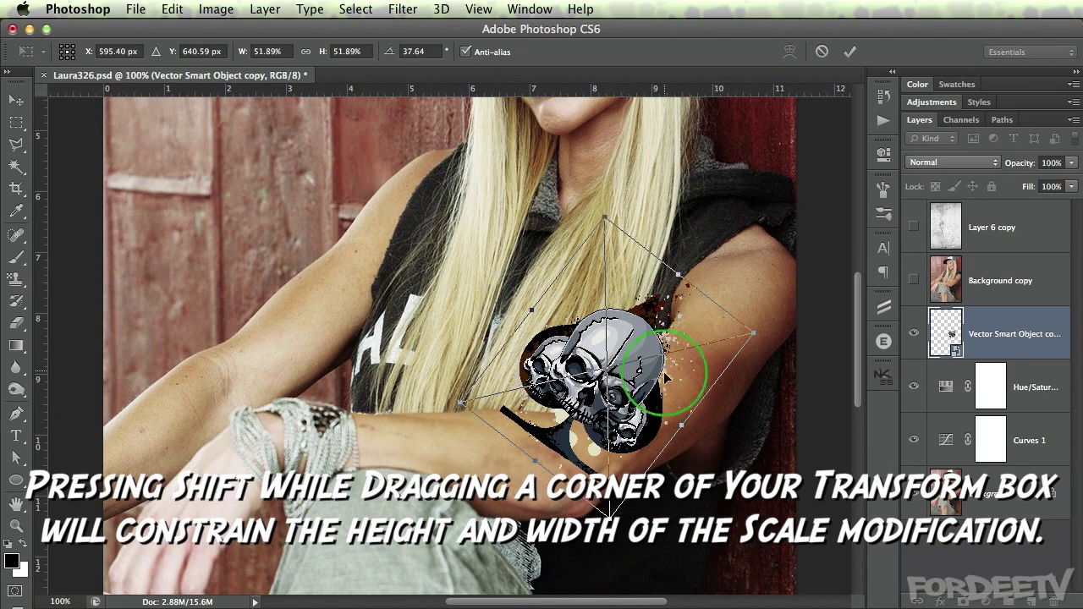
drag(794, 342, 778, 326)
drag(570, 338, 640, 345)
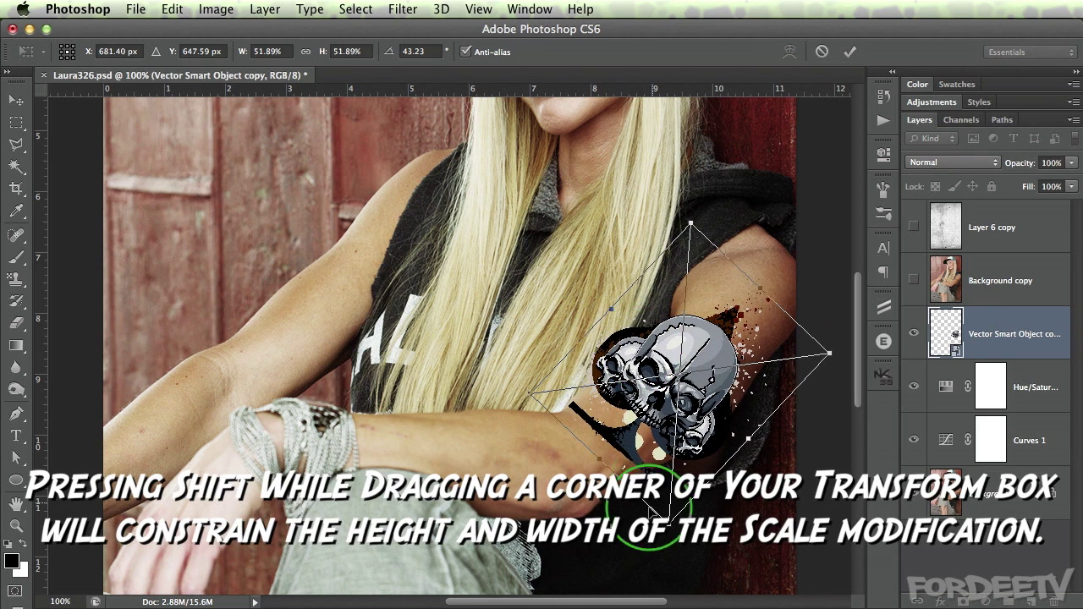
drag(669, 518, 670, 490)
drag(712, 330, 701, 357)
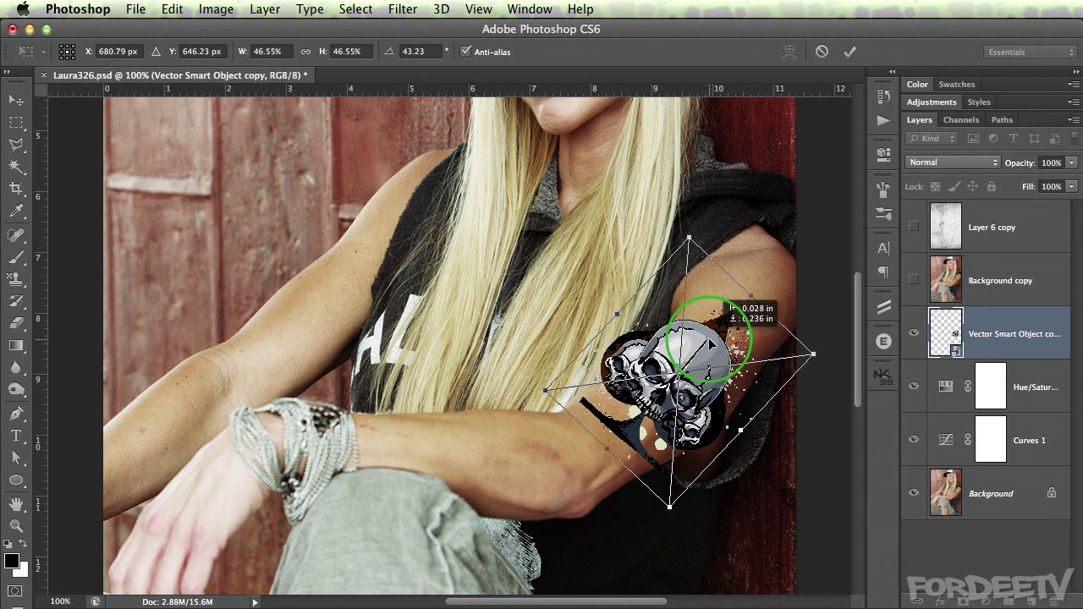
drag(667, 510, 668, 495)
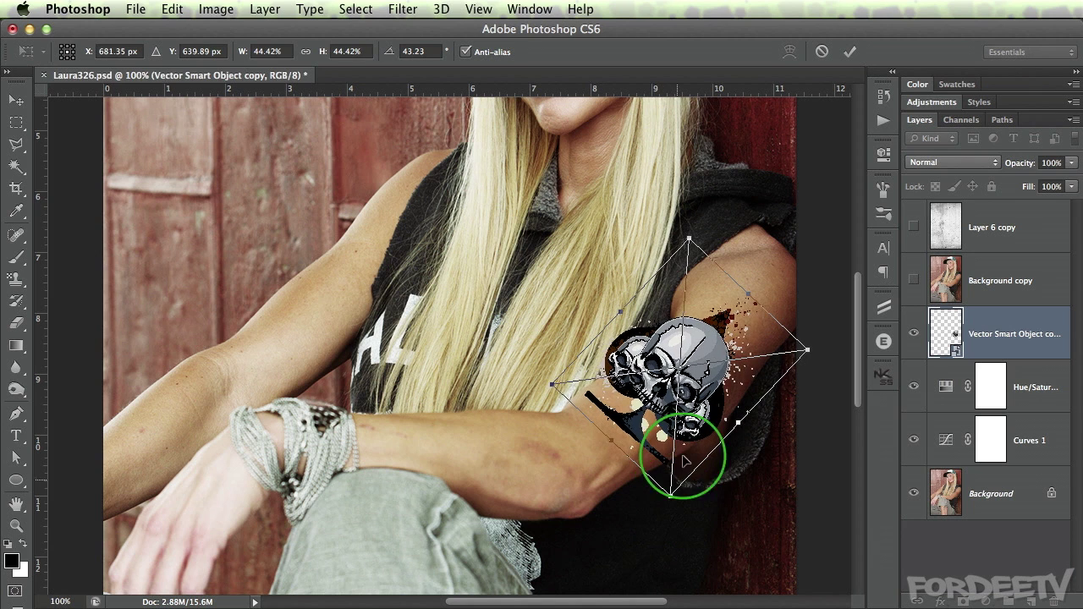
drag(702, 341, 705, 349)
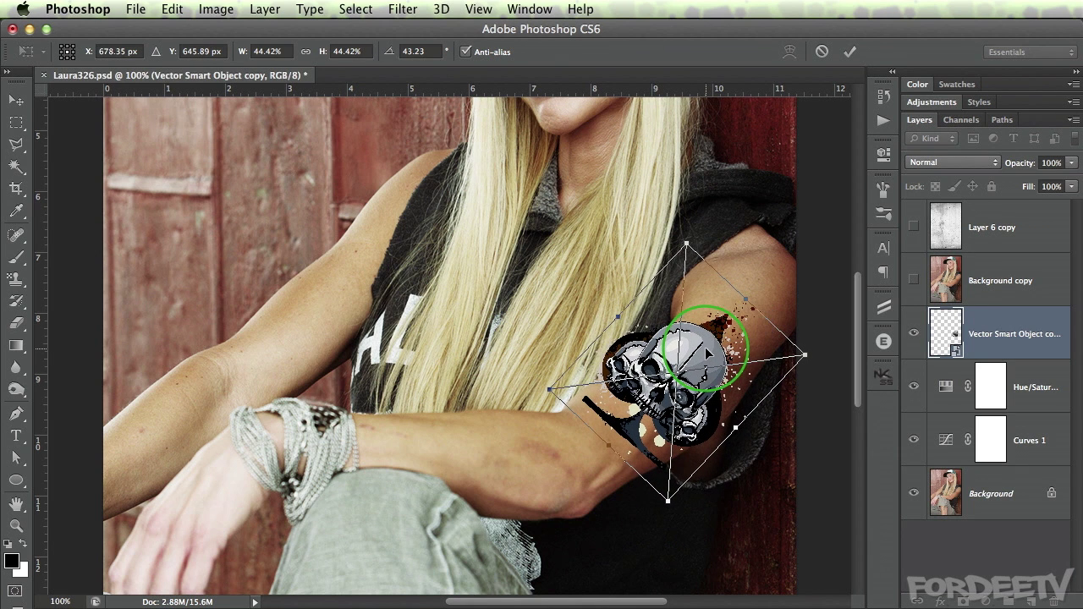
key(Return)
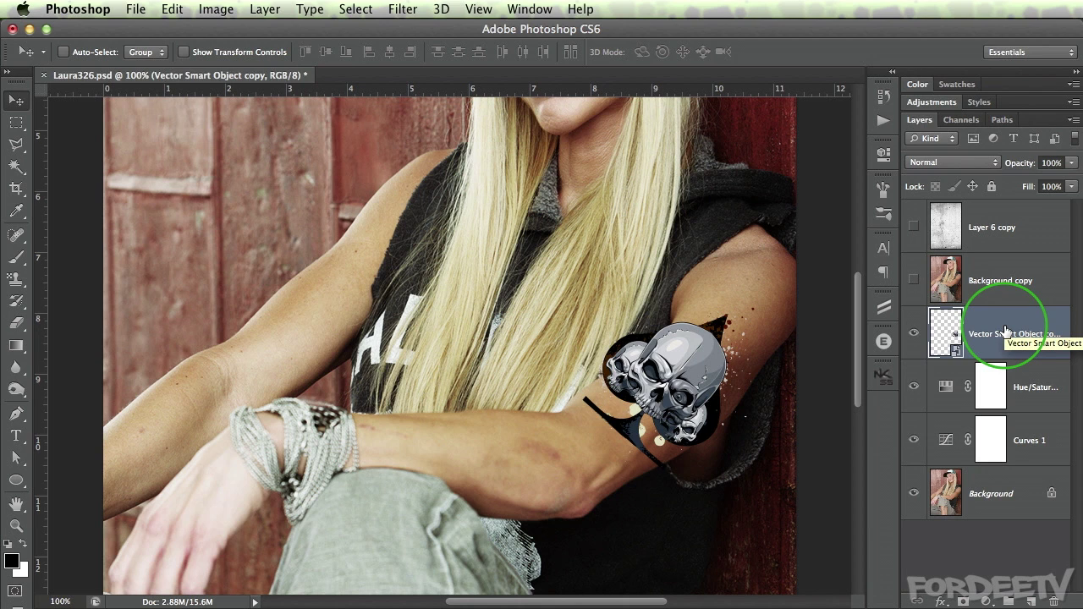
Duplicate the skull Vector Smart Object layer, hide the lower original, and rasterize the upper copy.
key(super+j)
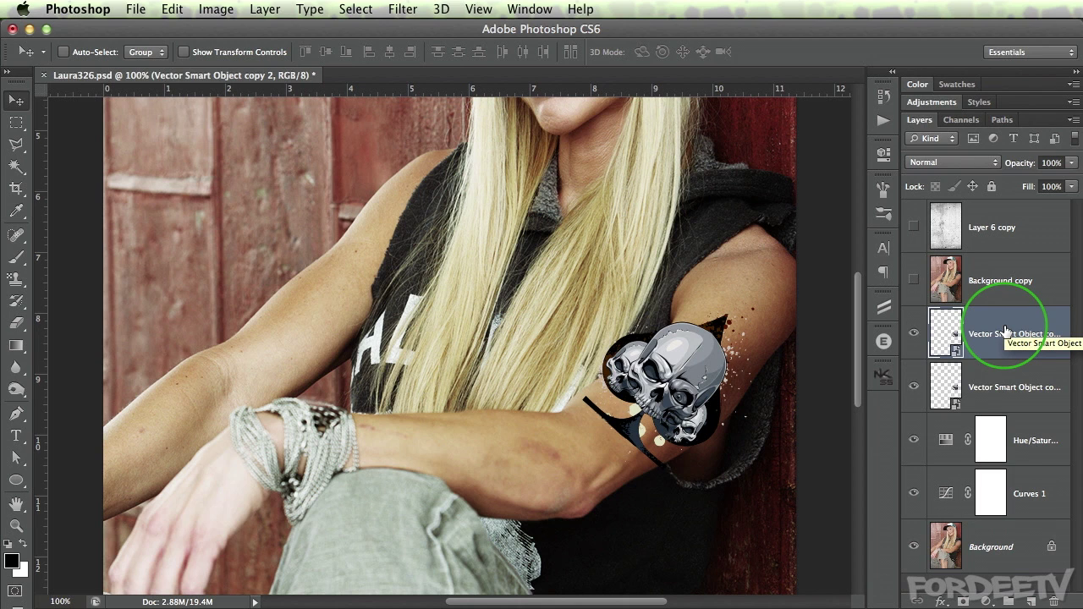
click(913, 390)
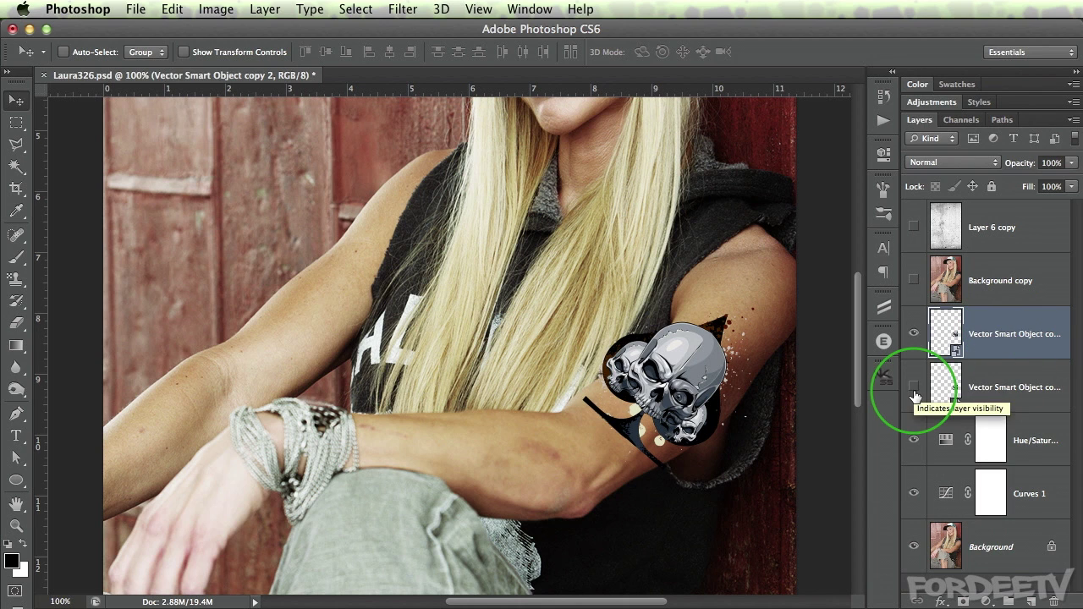
right_click(998, 319)
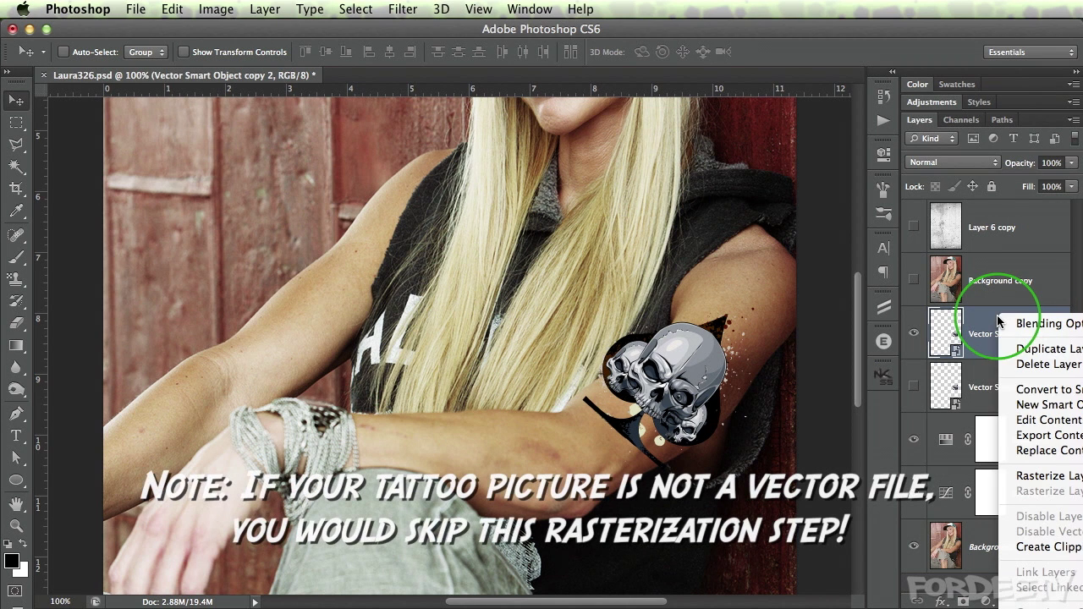
click(1018, 476)
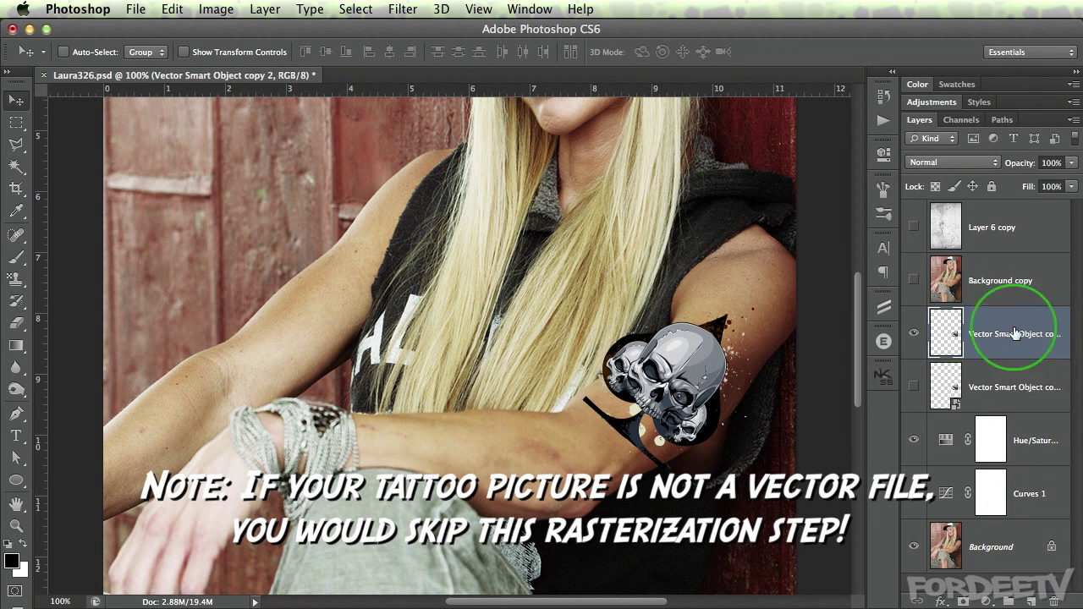
click(685, 388)
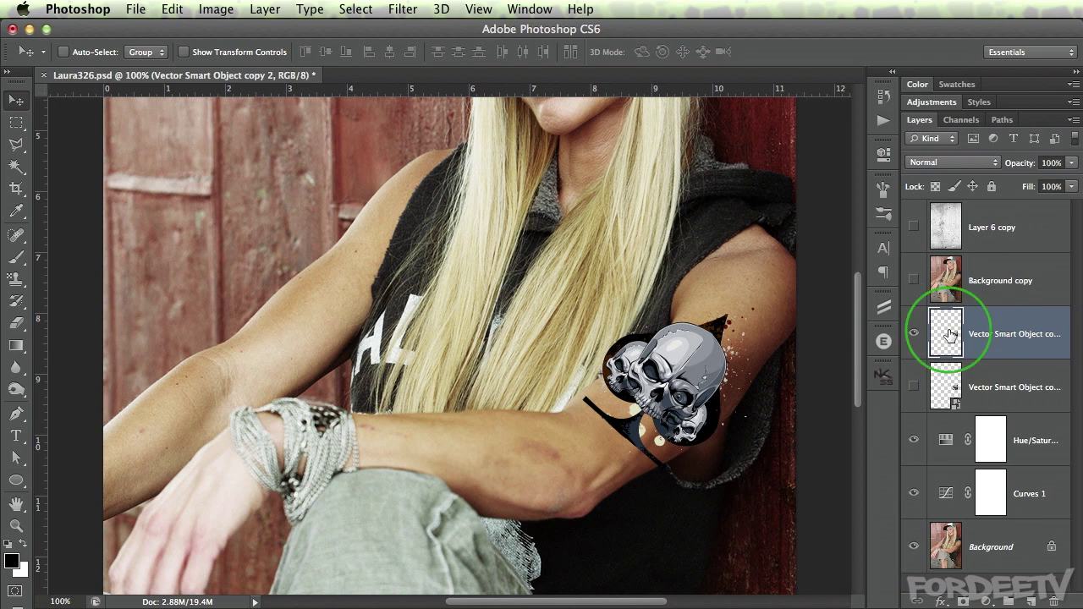
Warp the rasterized skull layer, bending its lower edge and the base of the spade to follow the arm near the elbow.
key(super+t)
right_click(675, 342)
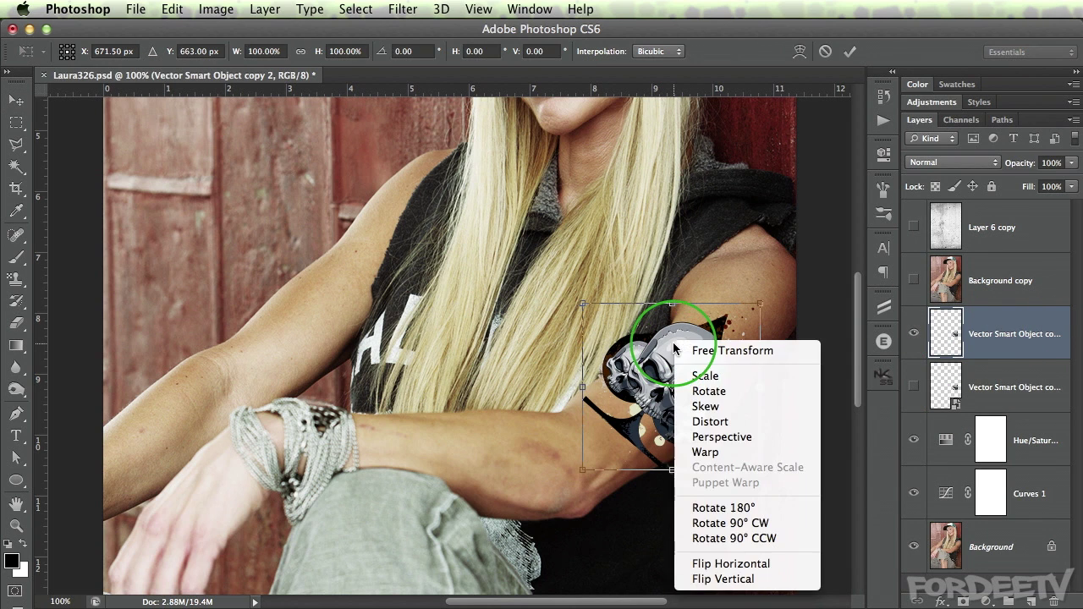
click(714, 453)
drag(634, 321, 694, 367)
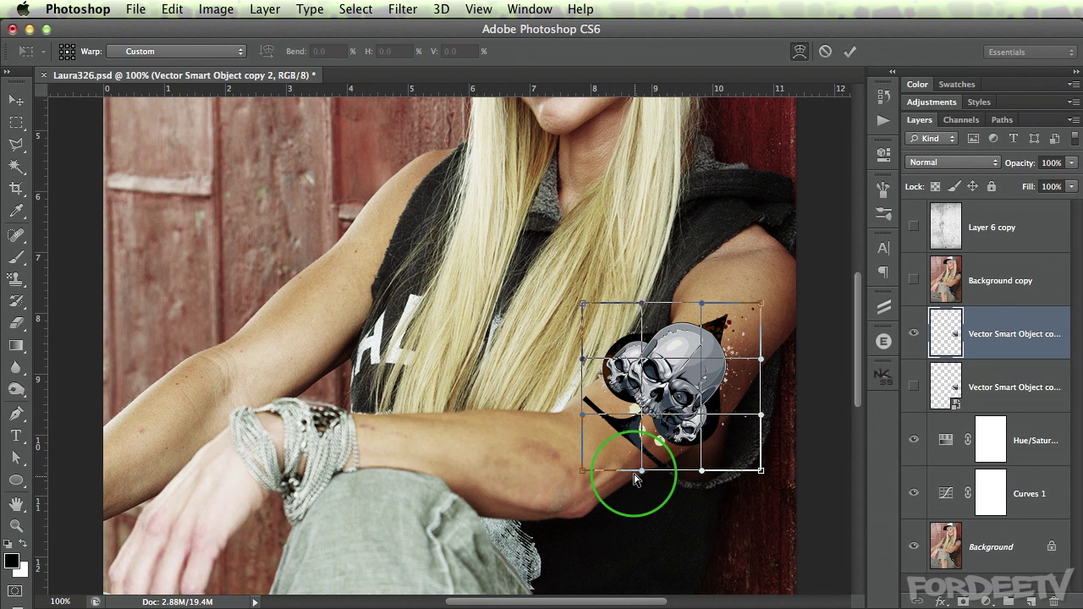
drag(614, 425, 590, 392)
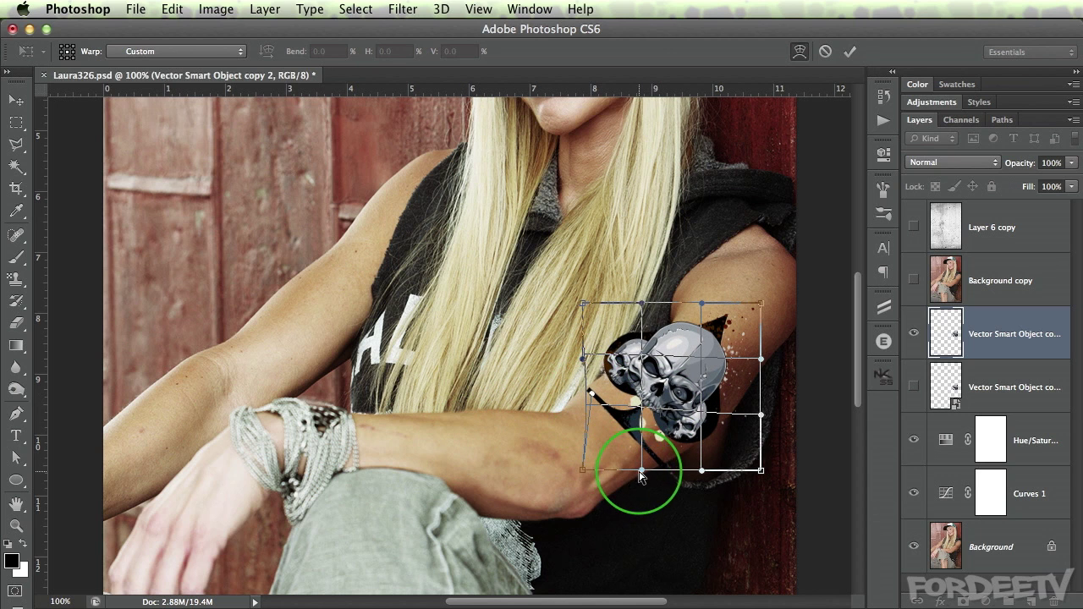
drag(640, 474, 648, 444)
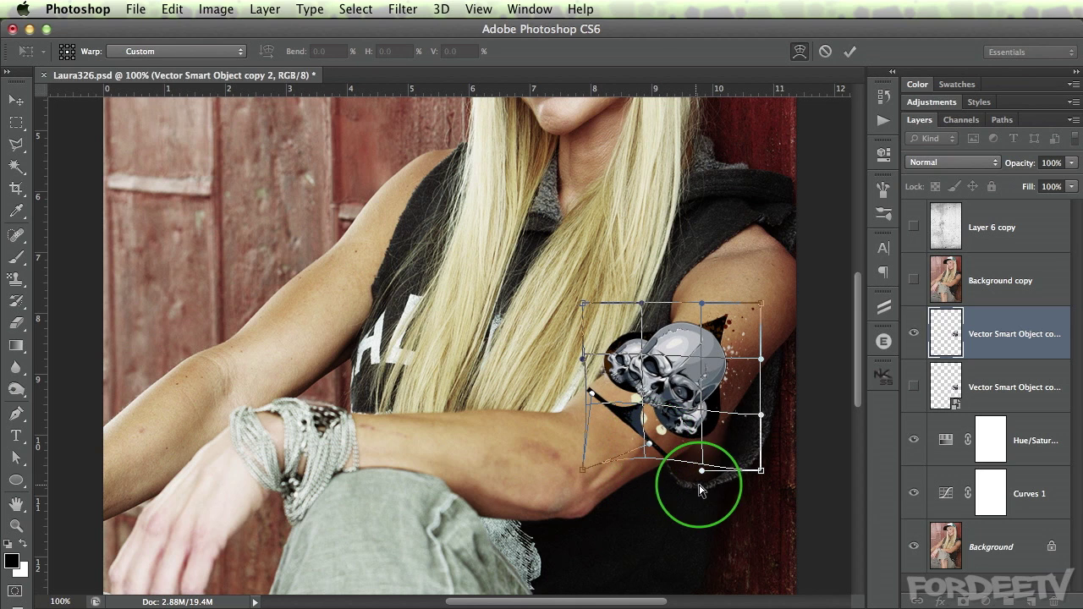
drag(701, 470, 684, 506)
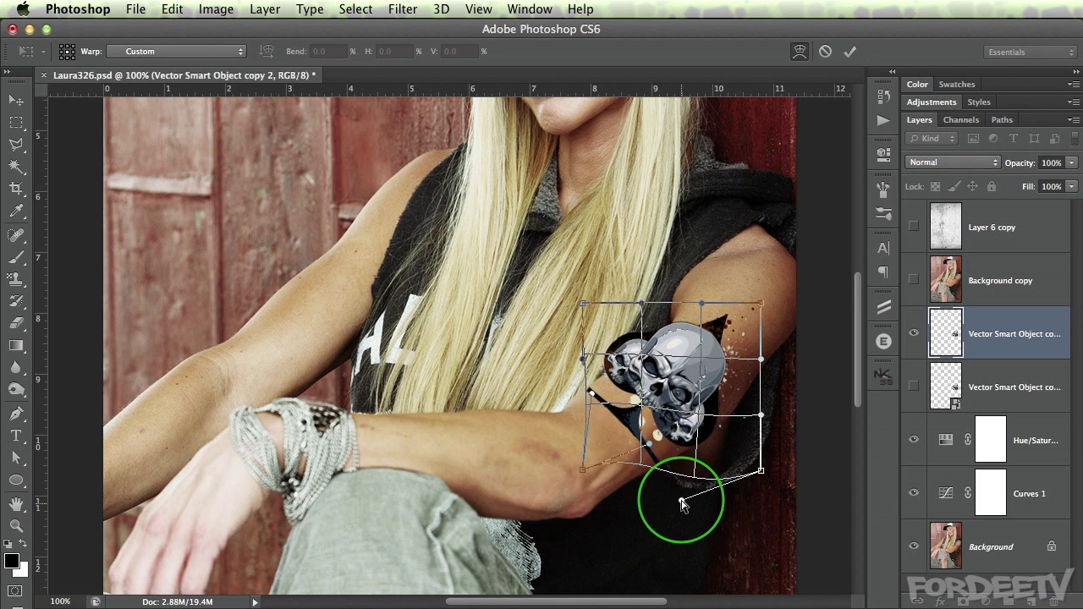
Shape the warp's remaining sides and interior so the skulls wrap around the upper arm, and apply it.
drag(701, 327, 774, 377)
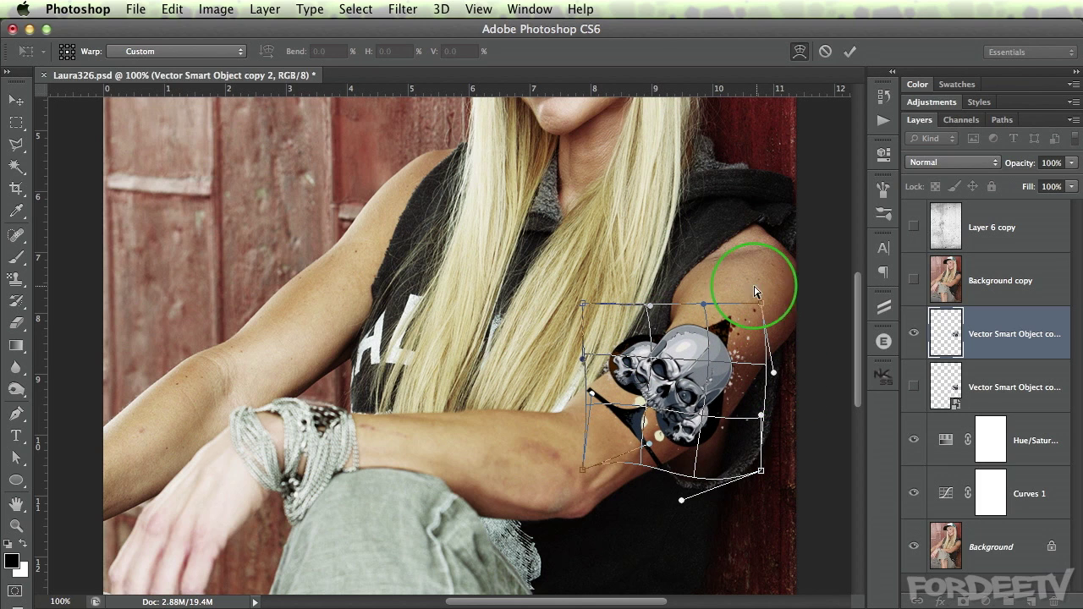
drag(704, 305, 590, 385)
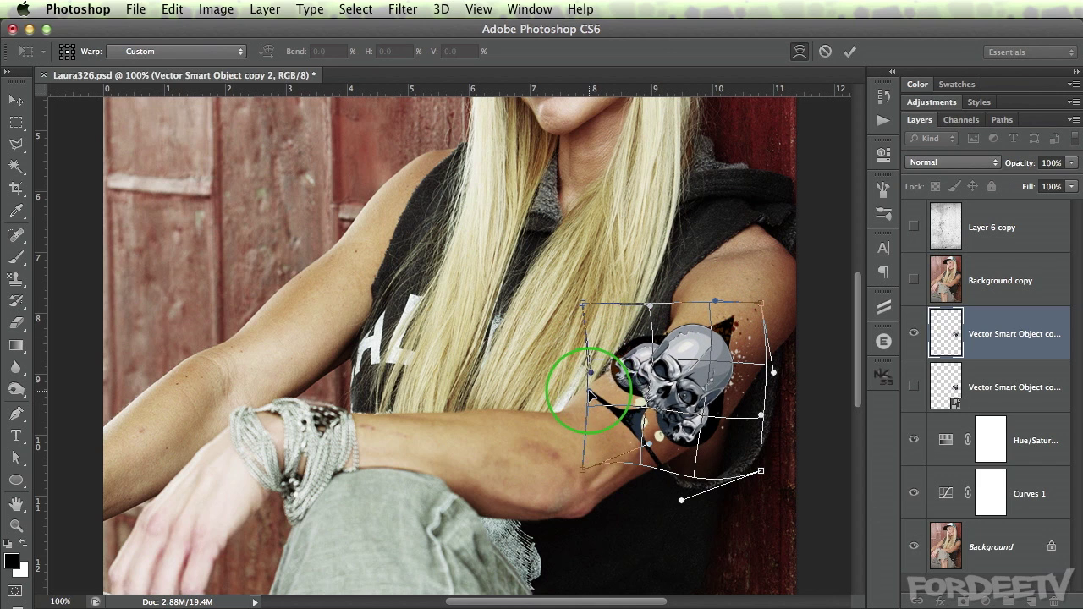
drag(690, 411, 677, 331)
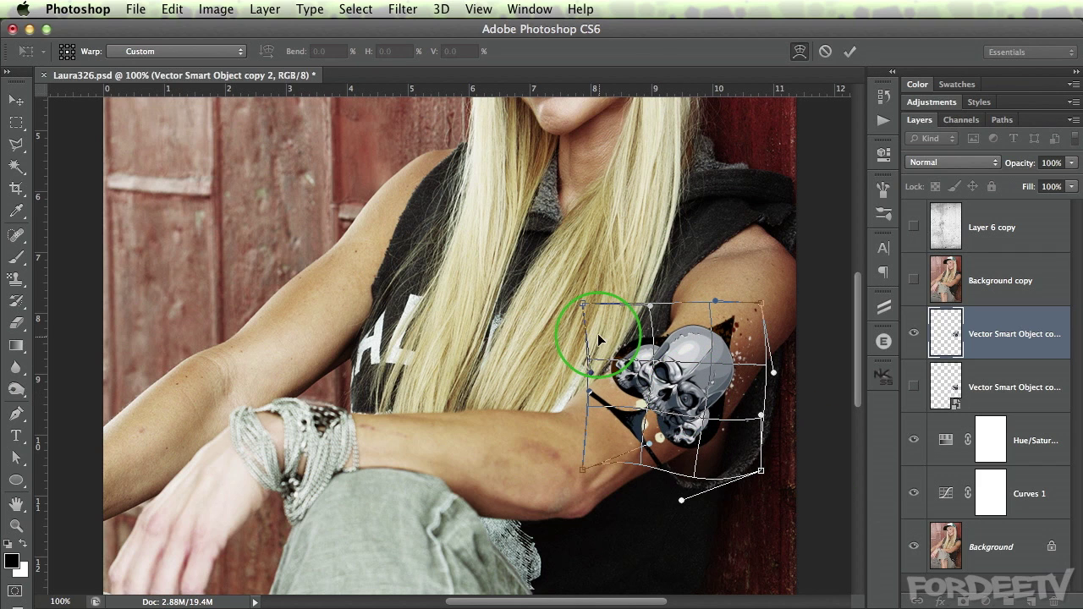
drag(598, 335, 583, 457)
drag(658, 416, 651, 395)
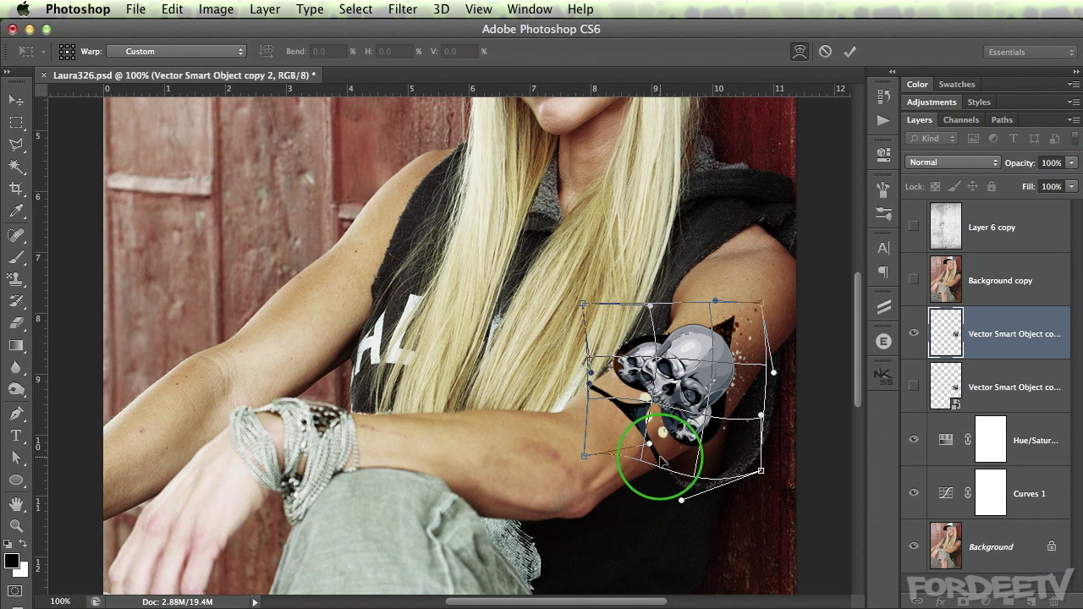
key(Return)
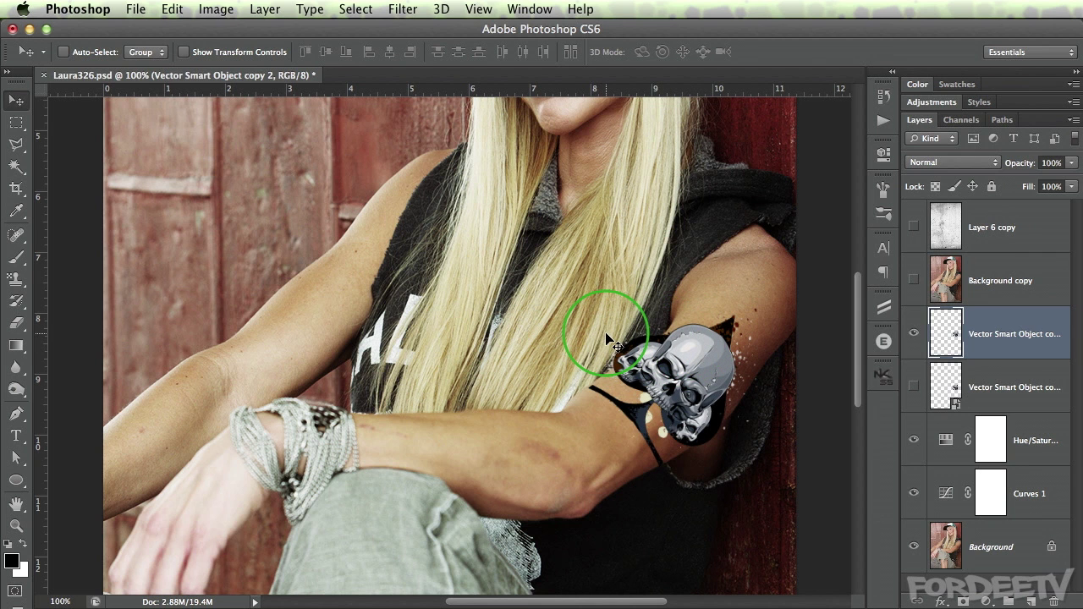
Add a layer mask to the rasterized skull layer and paint black with a size 9 brush along the spade's edge beside the lower skull.
key(super+equal)
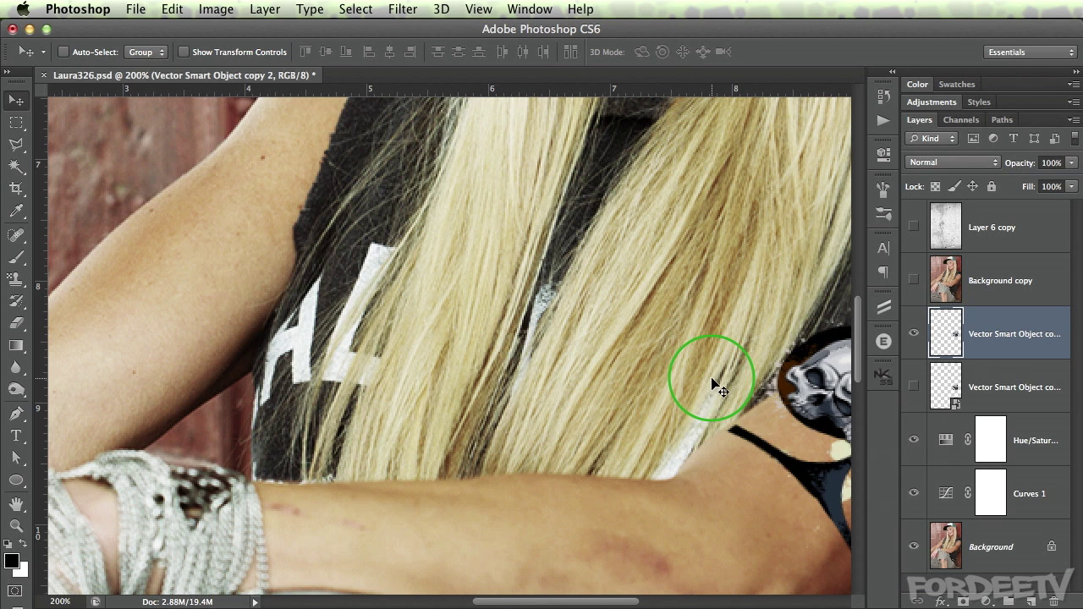
drag(736, 386, 313, 285)
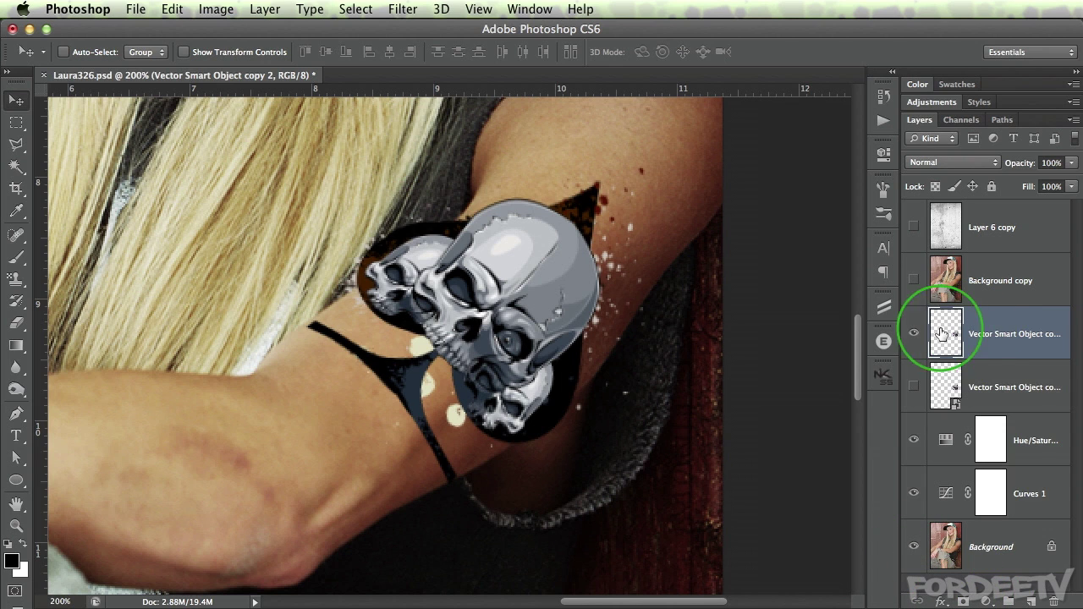
click(964, 601)
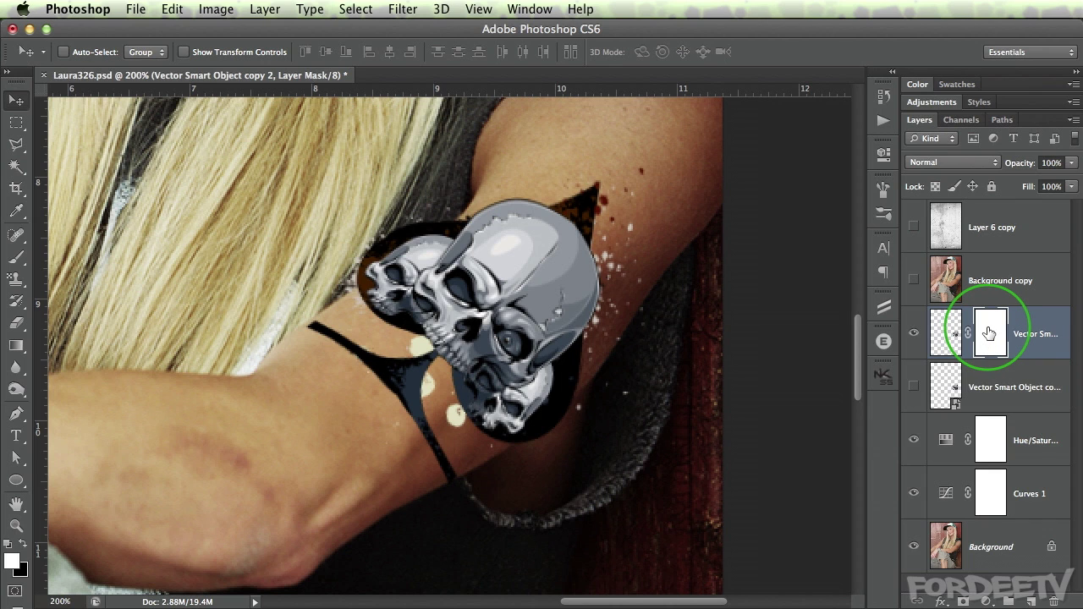
key(b)
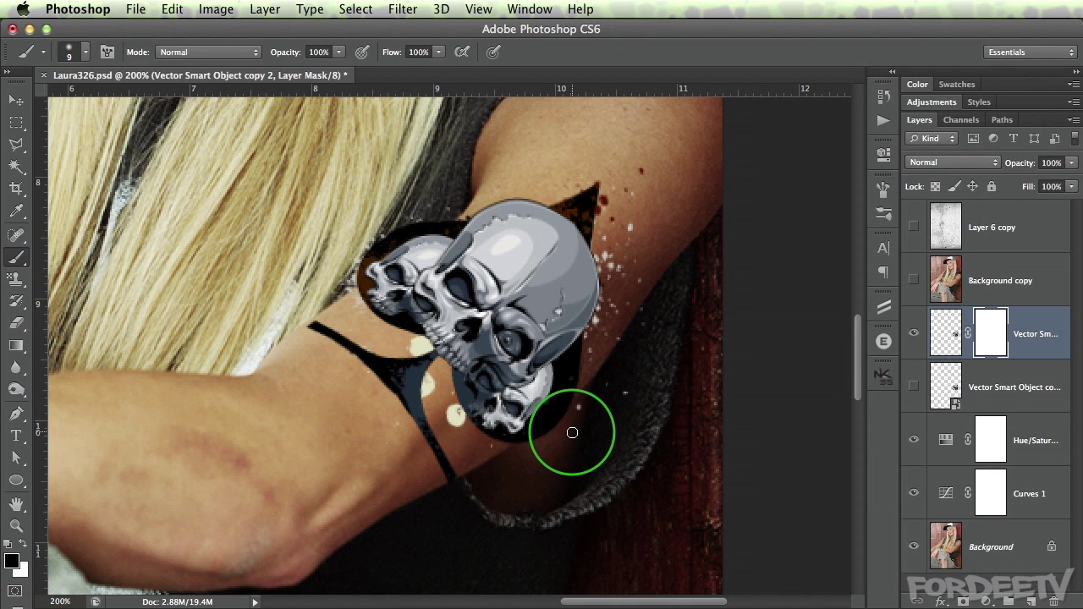
key(super+plus)
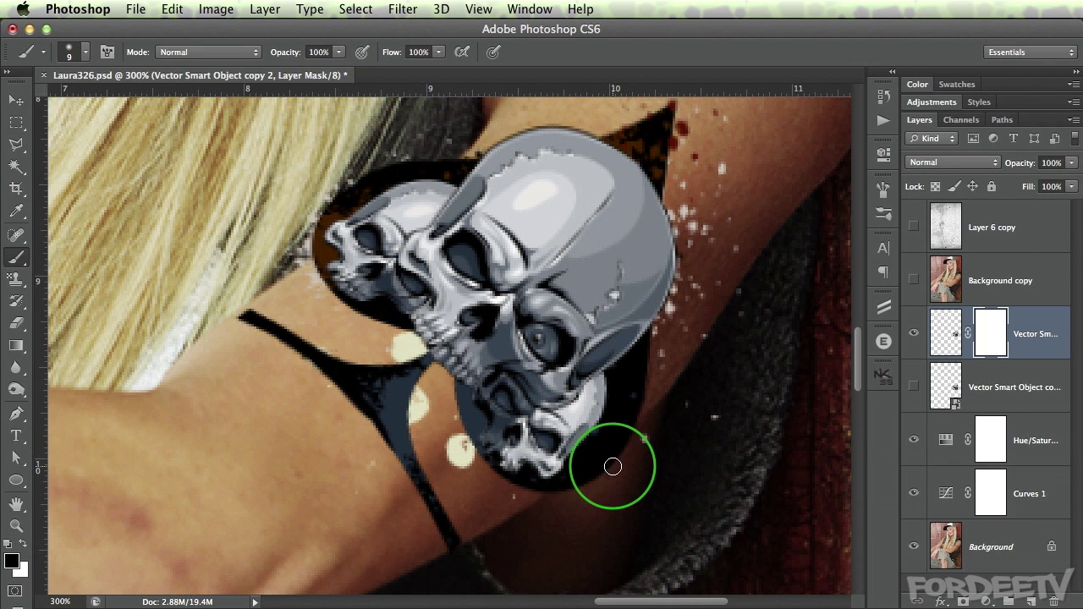
drag(628, 466, 631, 437)
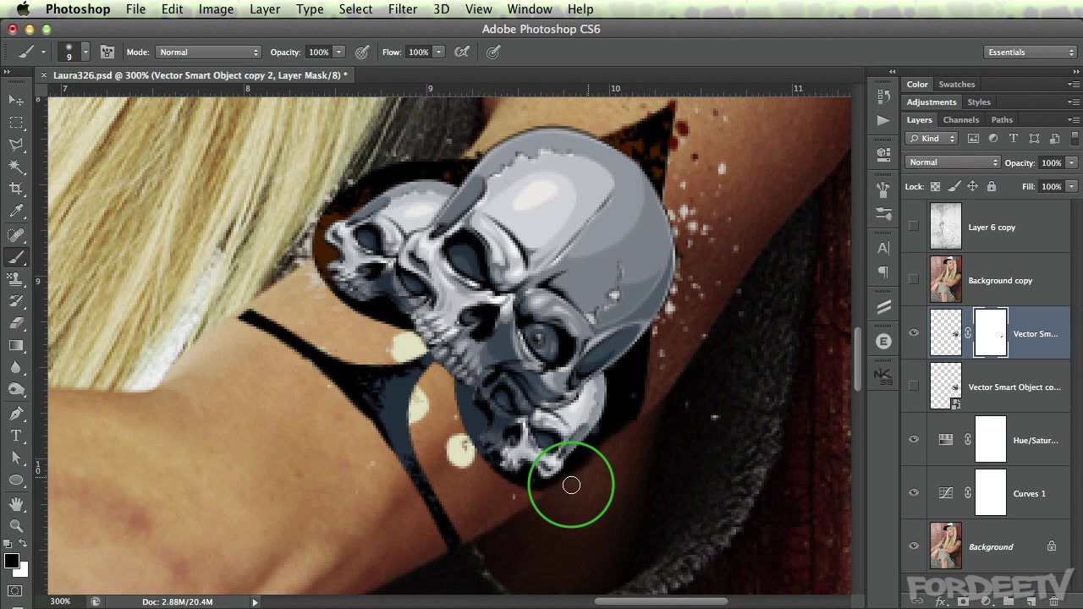
drag(570, 483, 564, 426)
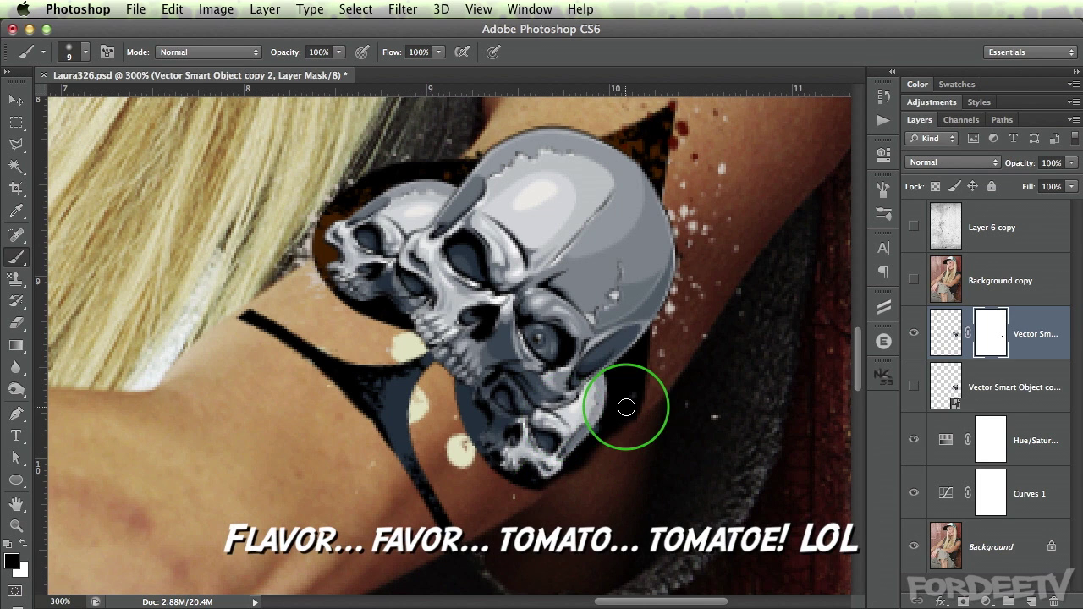
Paint white on the mask to restore part of the spade's edge beside the lower skull, and set the brush colour back to black.
key(x)
mouse_move(626, 407)
mouse_down()
mouse_move(556, 449)
mouse_move(551, 438)
mouse_up()
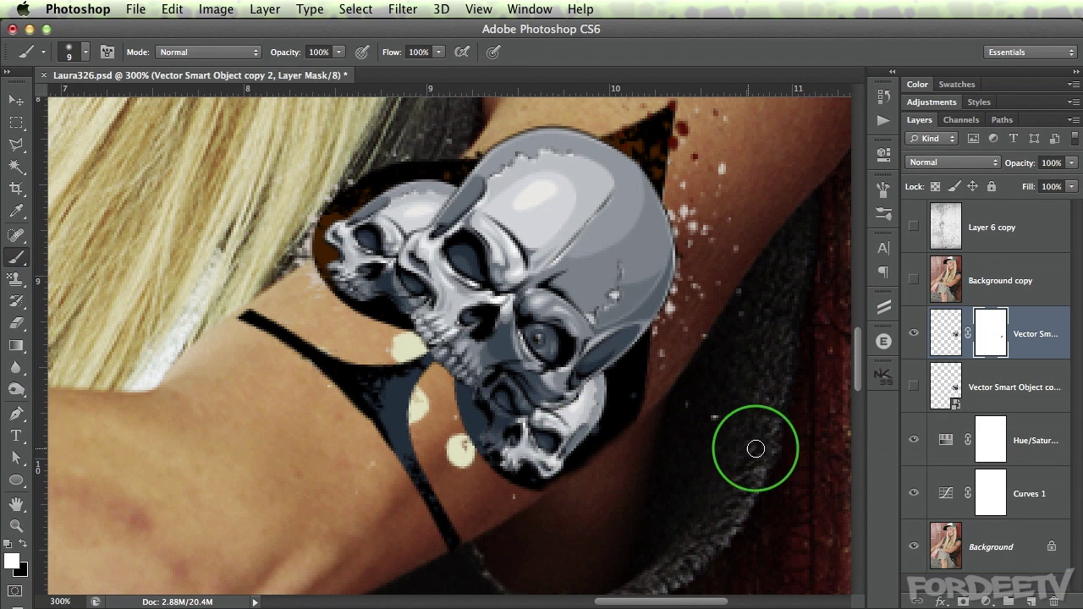
key(x)
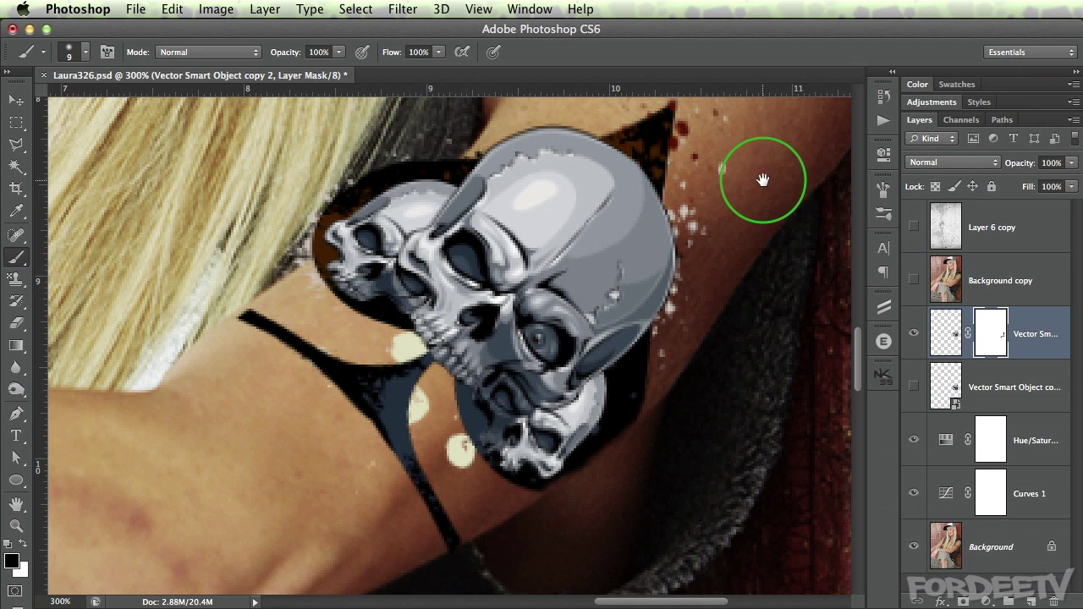
drag(753, 182, 657, 314)
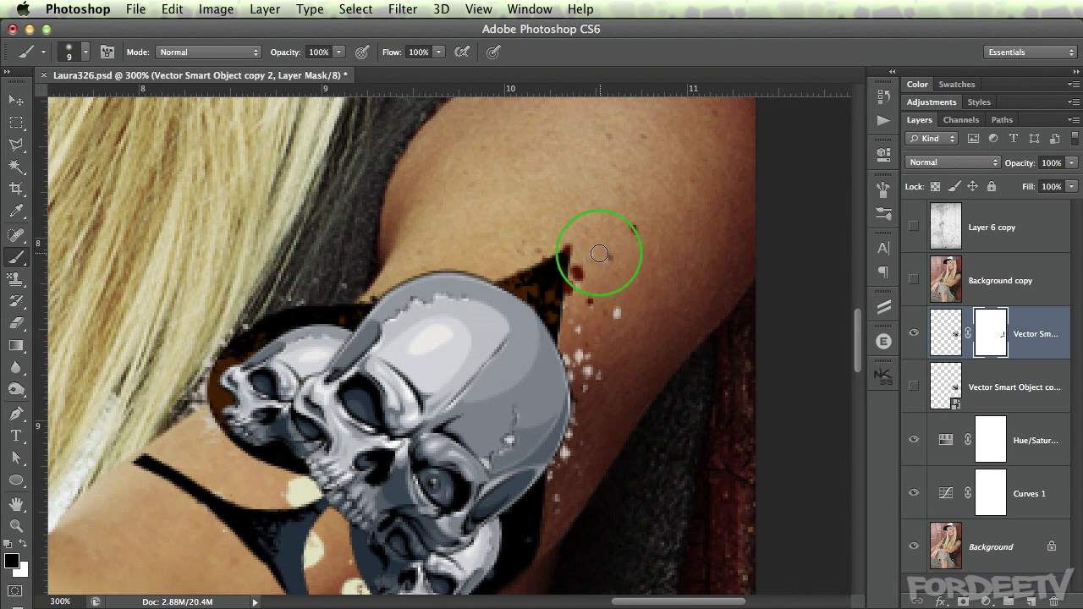
Paint black on the skull layer's mask to hide the dark spade area spilling past the arm into the hair beside the small skull.
click(579, 330)
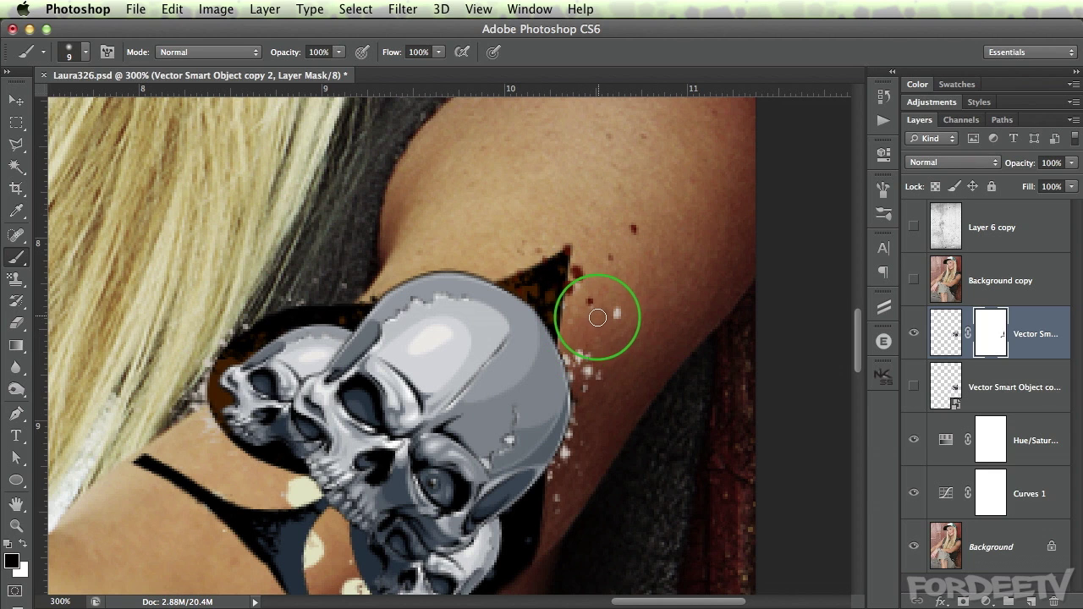
click(598, 373)
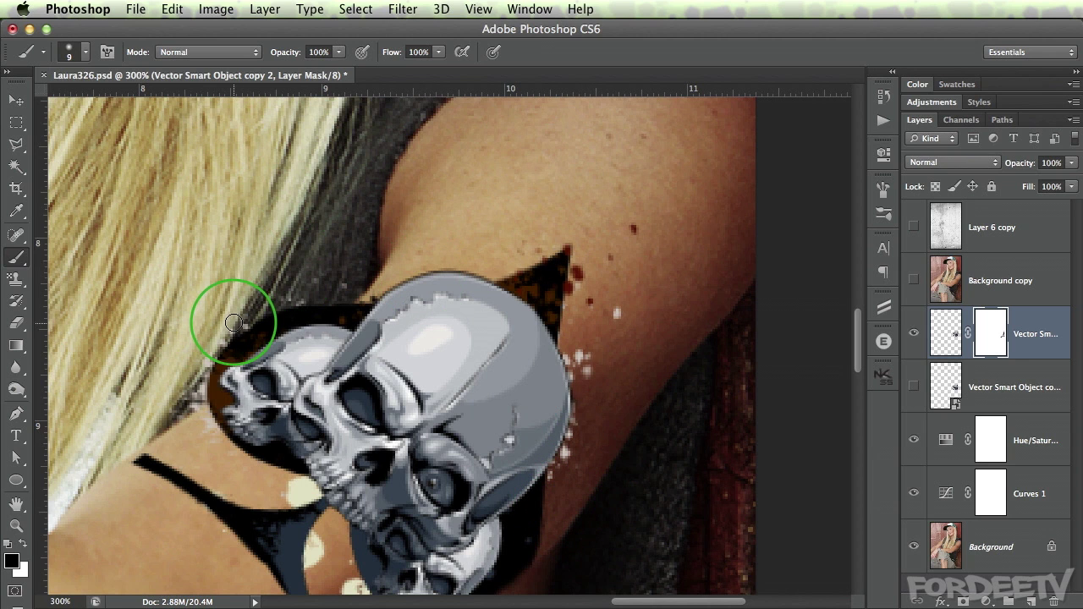
mouse_move(211, 352)
mouse_down()
mouse_move(182, 400)
mouse_move(205, 366)
mouse_move(207, 378)
mouse_move(306, 322)
mouse_move(369, 312)
mouse_move(313, 297)
mouse_move(340, 295)
mouse_move(322, 305)
mouse_move(343, 291)
mouse_move(198, 393)
mouse_move(345, 292)
mouse_move(284, 297)
mouse_move(282, 308)
mouse_move(318, 282)
mouse_move(265, 301)
mouse_move(210, 389)
mouse_move(177, 404)
mouse_move(189, 403)
mouse_move(174, 410)
mouse_move(157, 378)
mouse_up()
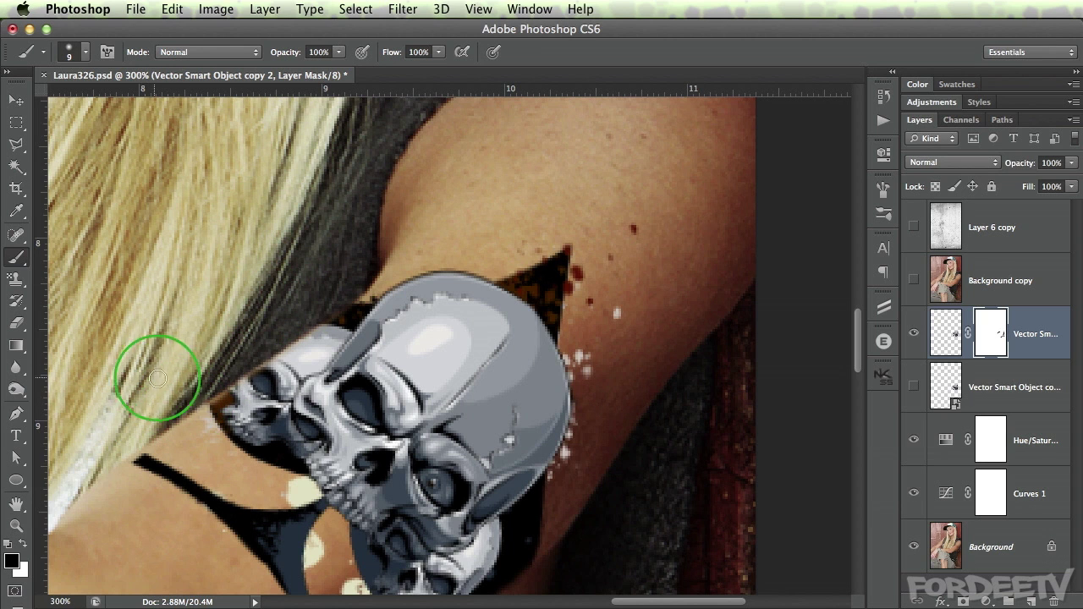
drag(297, 502, 276, 285)
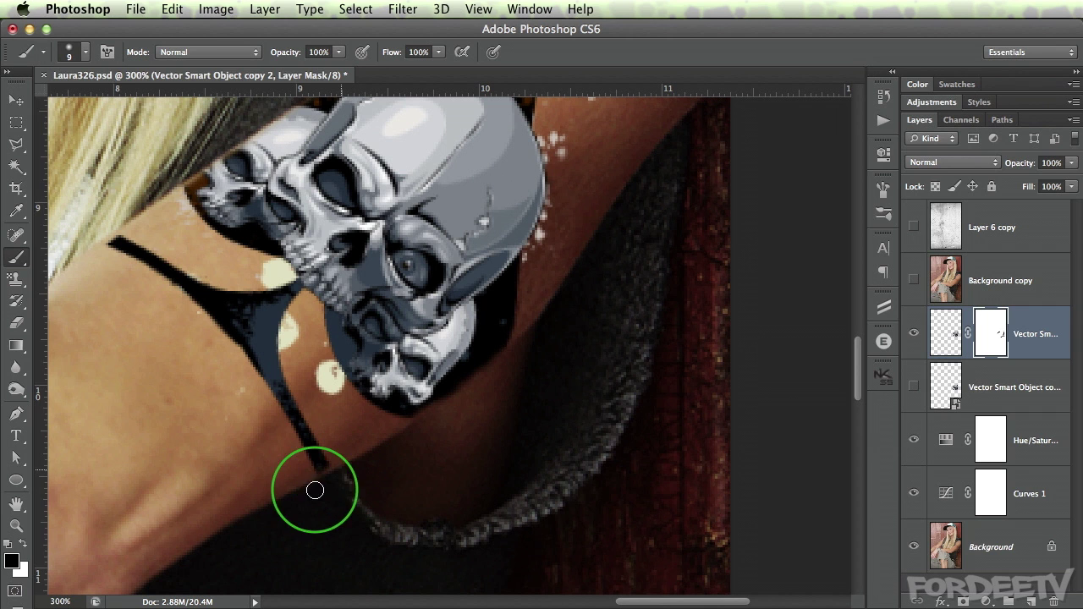
Lower the masked skull layer's opacity to 80%.
key(super+minus)
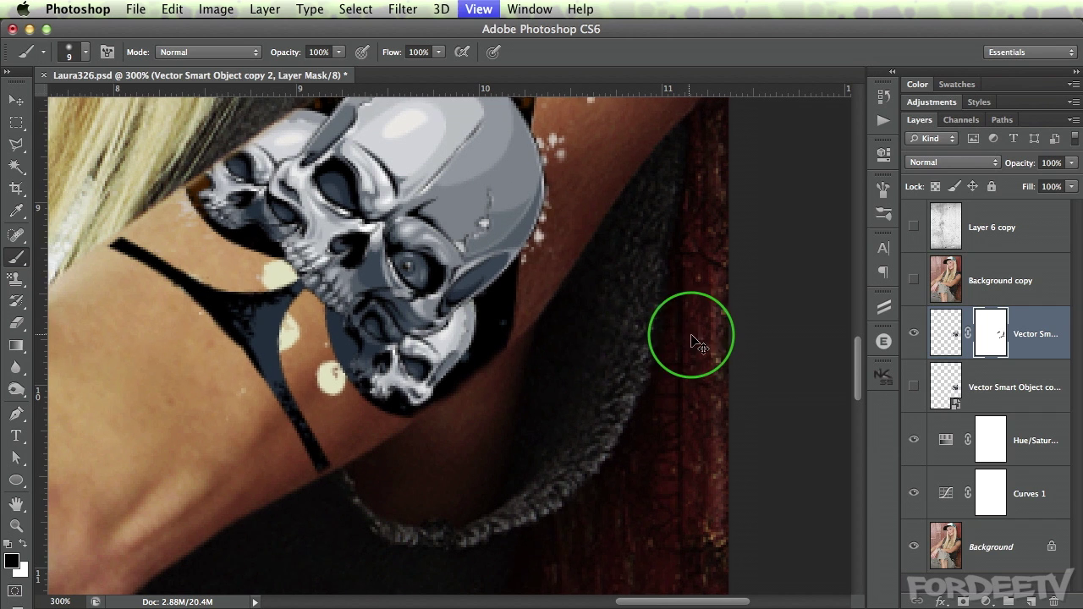
key(super+minus)
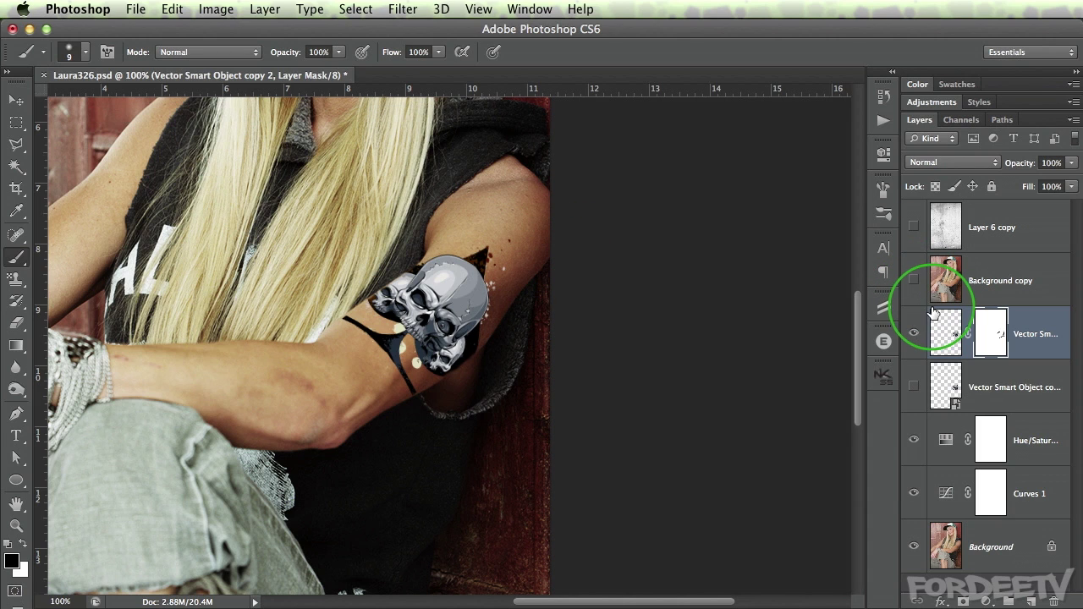
click(1048, 162)
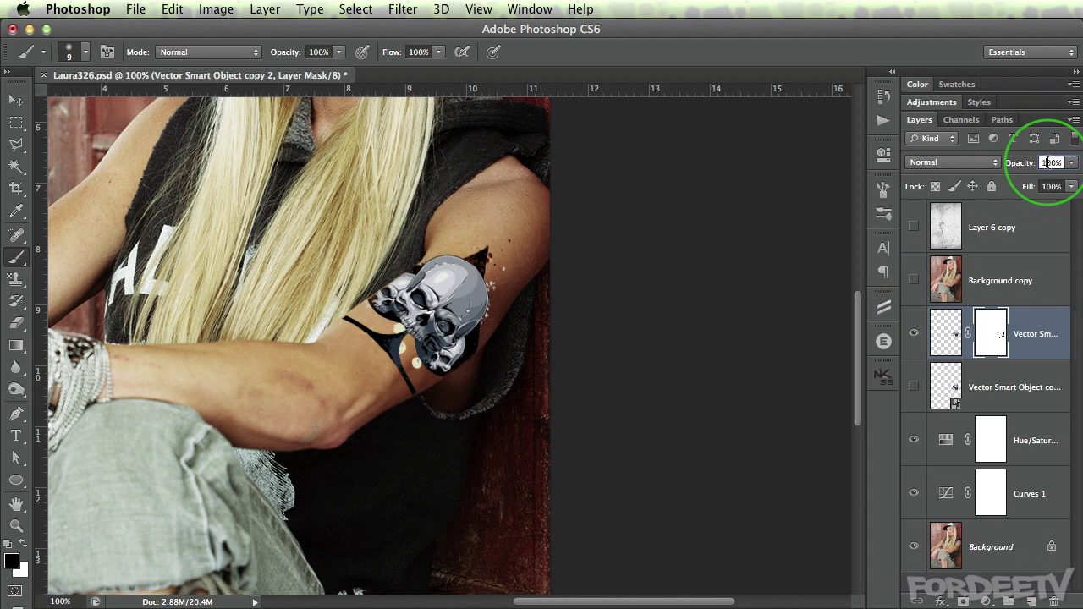
text(80)
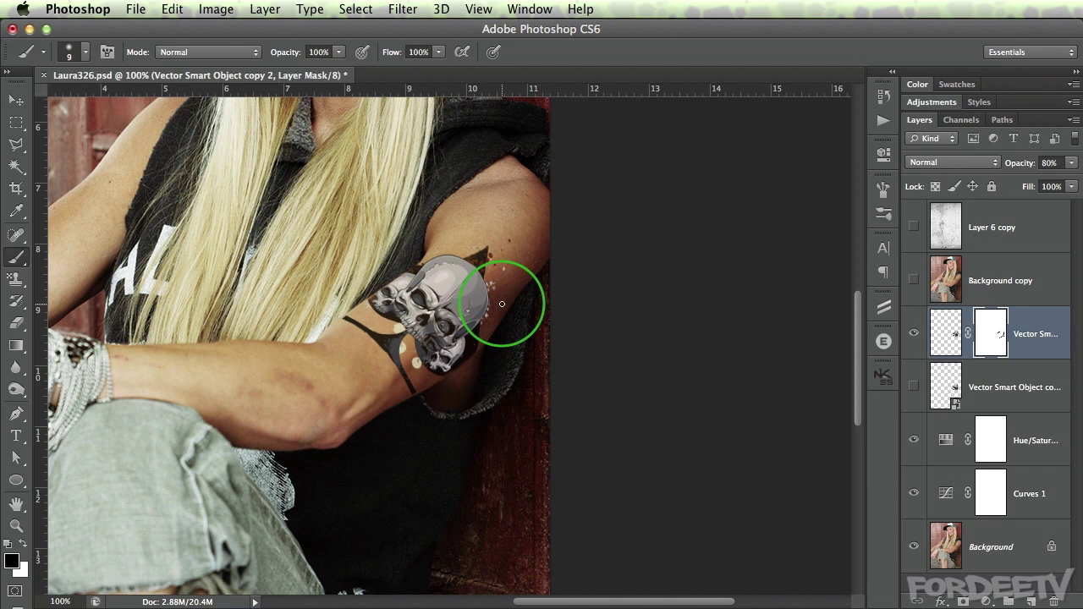
Add a Hue/Saturation adjustment clipped to the skull layer, with Hue -21, Saturation -15 and Lightness +10.
click(986, 603)
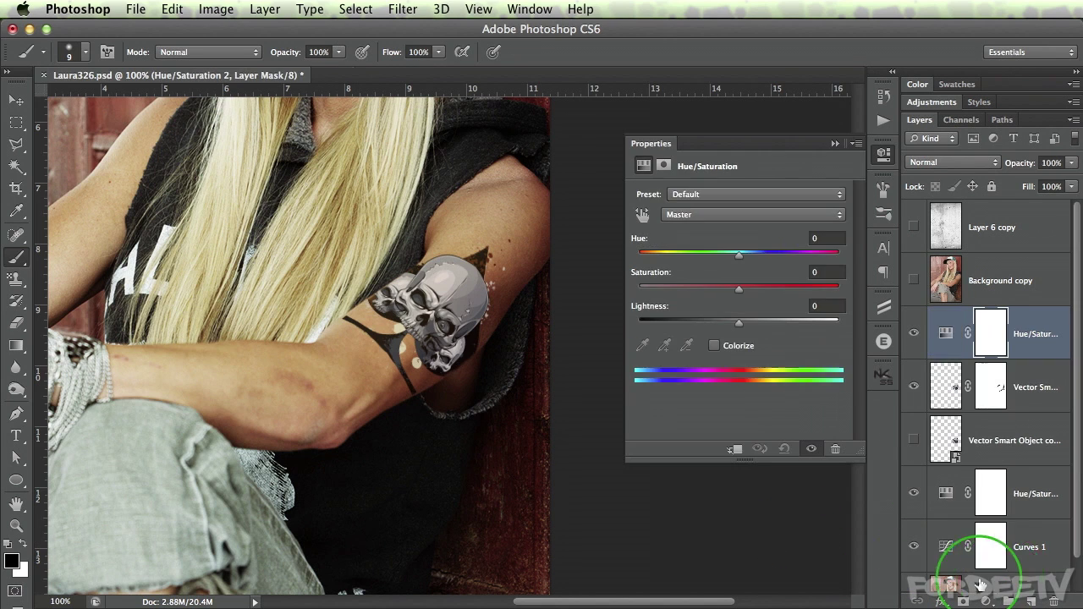
drag(739, 252, 716, 254)
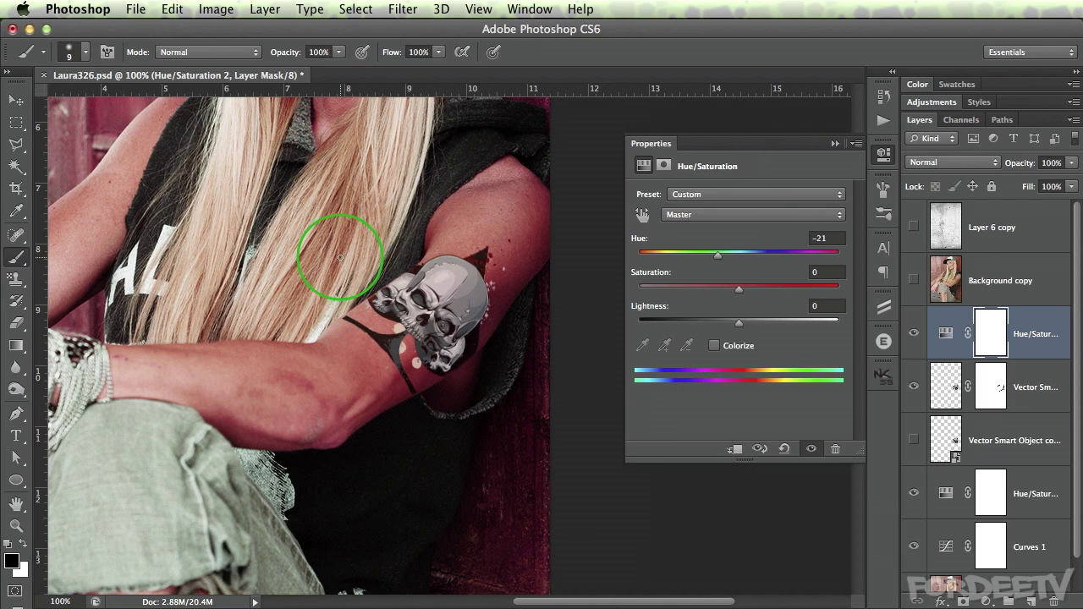
right_click(1036, 325)
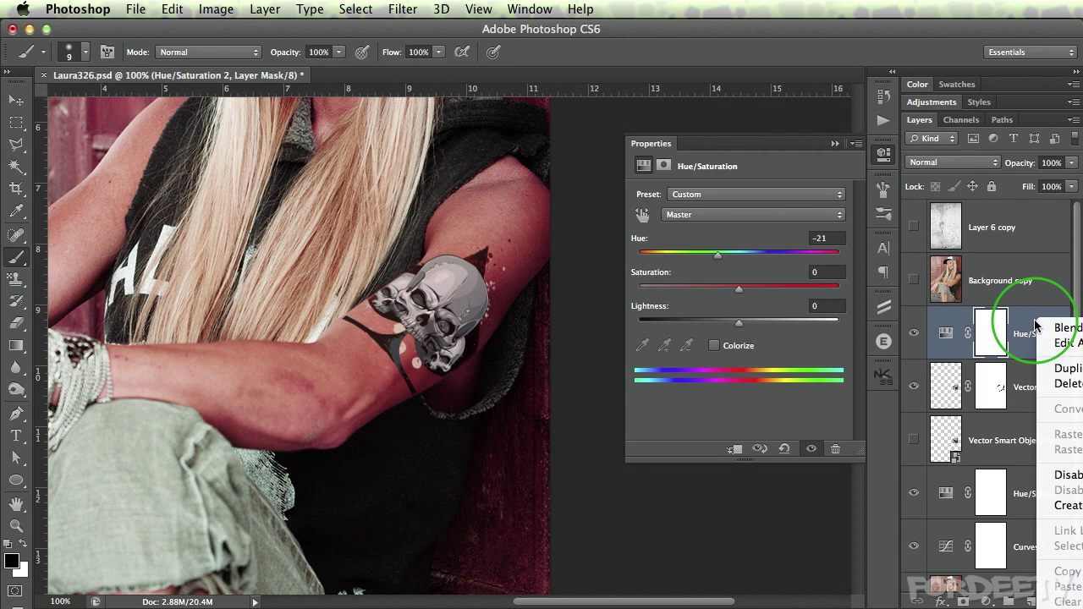
click(1049, 506)
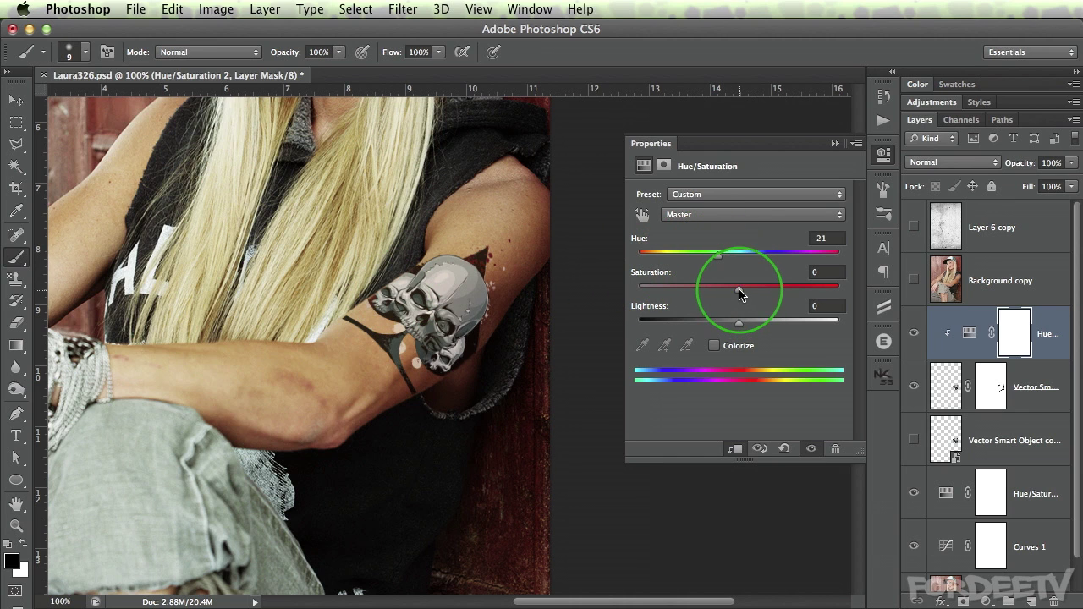
drag(738, 293, 755, 328)
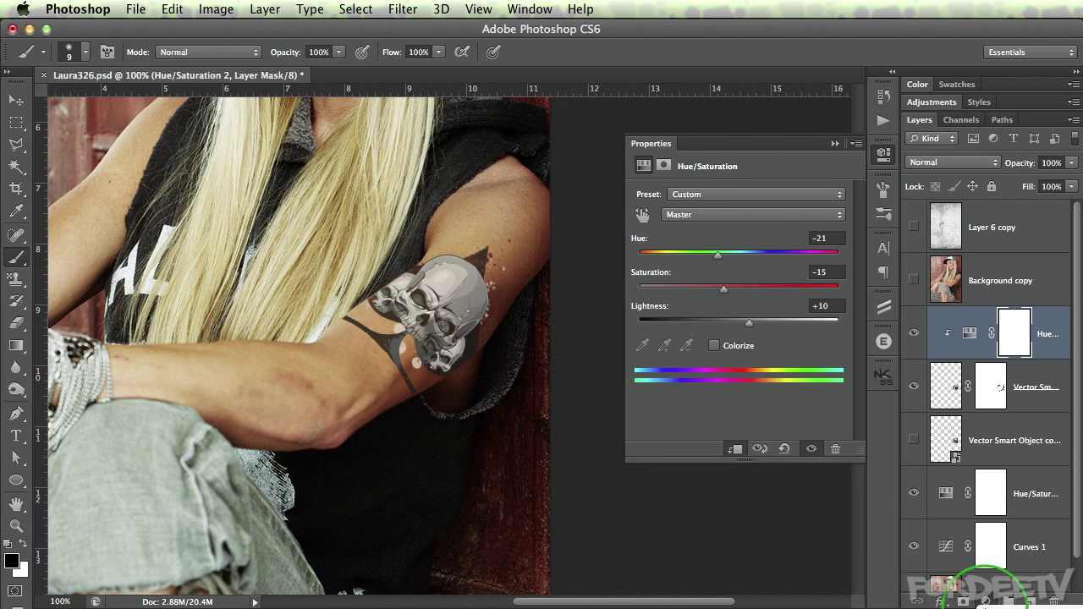
Add a Curves adjustment layer above the clipped Hue/Saturation layer, using the previous layer to create a clipping mask.
click(1007, 607)
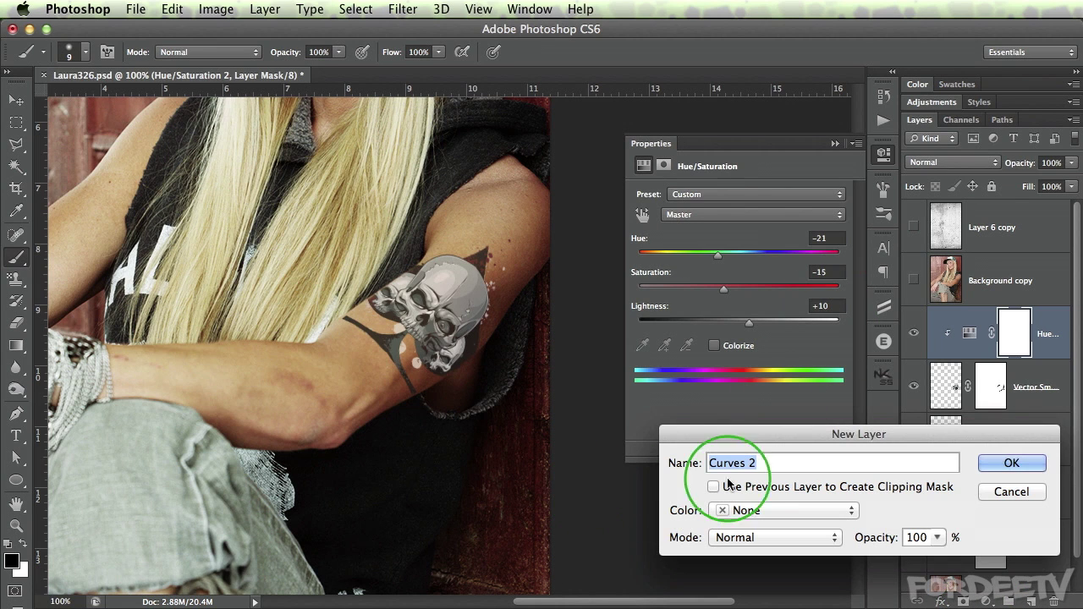
drag(727, 437, 600, 397)
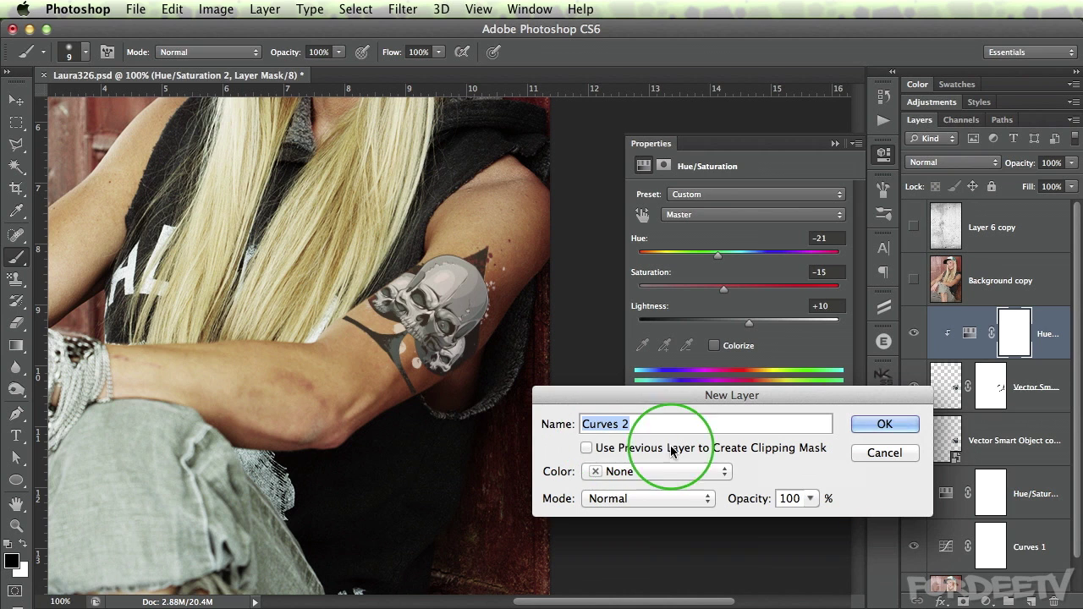
click(729, 454)
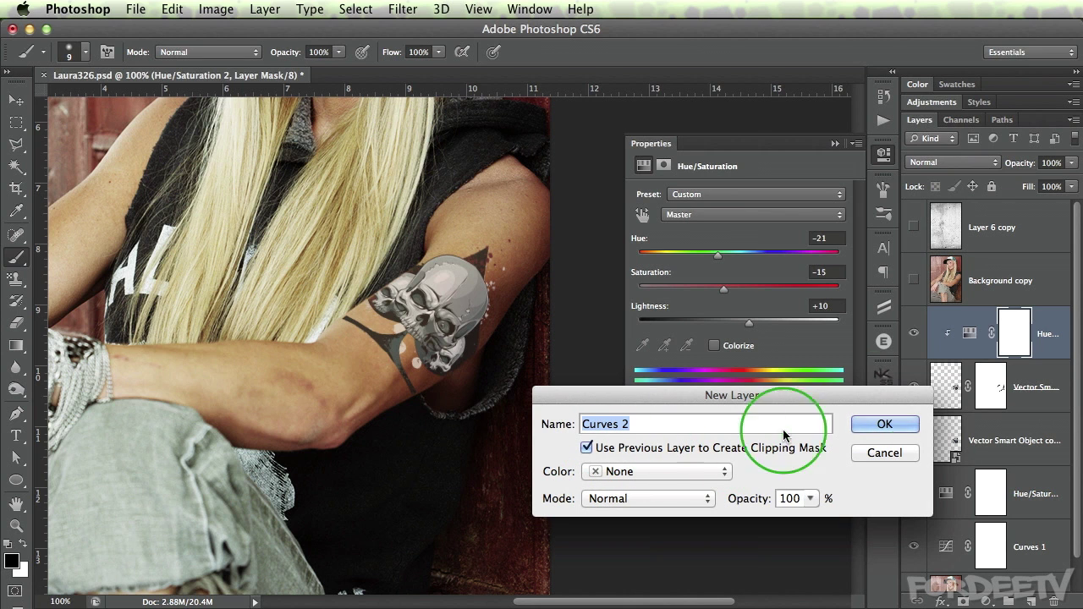
click(884, 423)
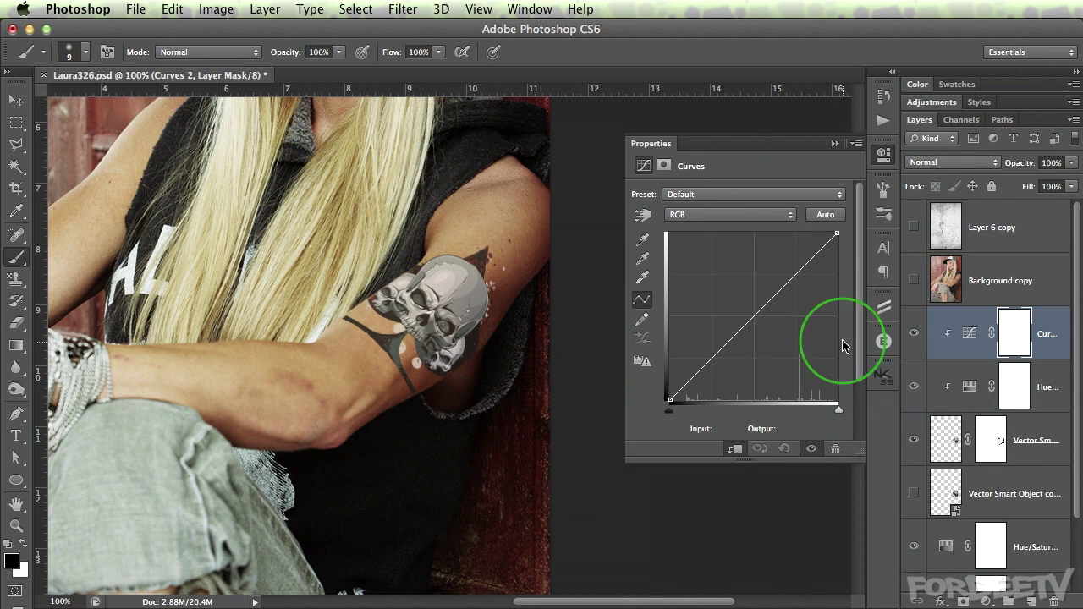
Raise the Green channel's midtones in the clipped Curves adjustment with a point at input 144, output 154.
click(689, 215)
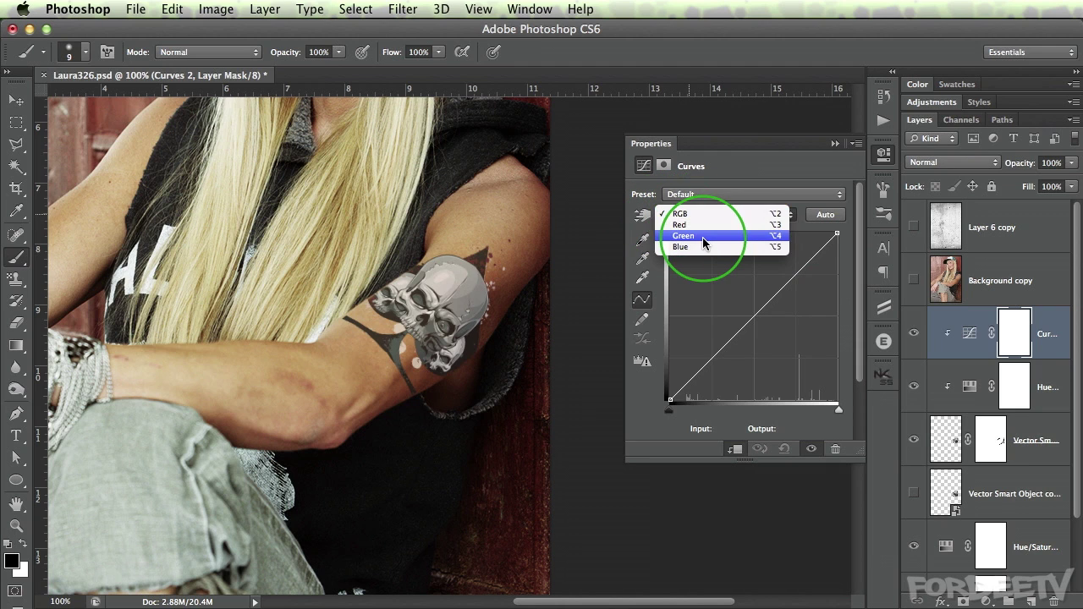
click(687, 236)
drag(756, 301, 762, 300)
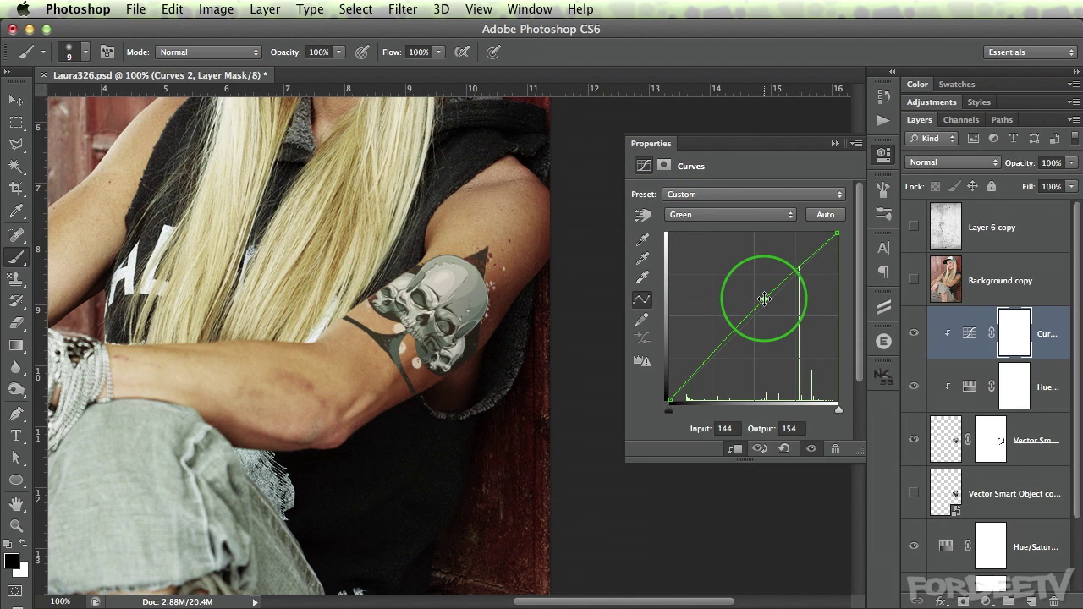
click(874, 163)
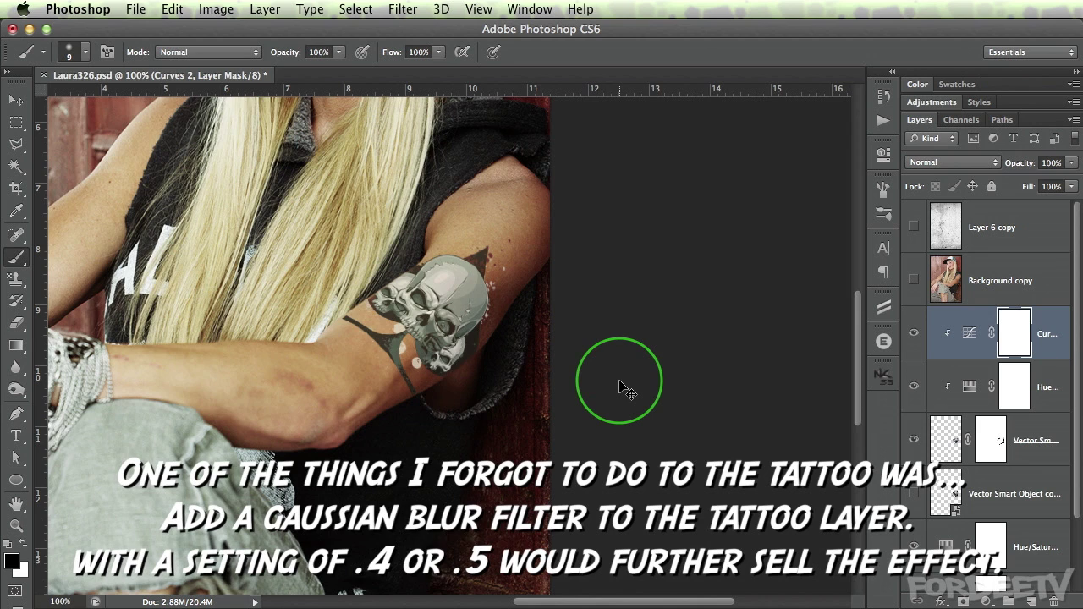
Try adjusting the masked skull layer's opacity while viewing the full portrait.
scroll(626, 389, down, 5)
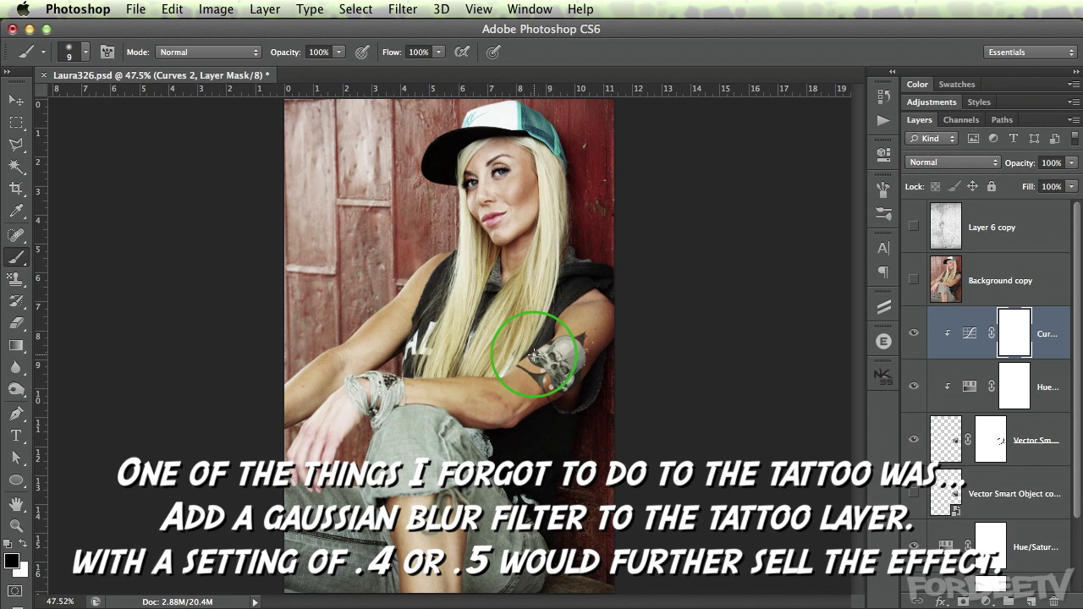
click(951, 441)
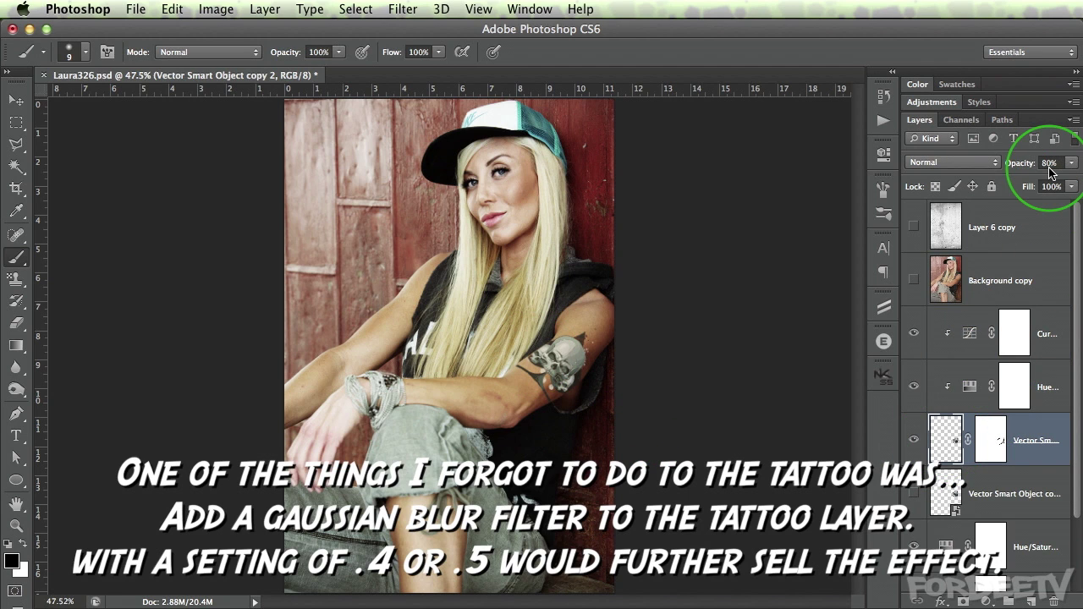
drag(1022, 164, 1014, 163)
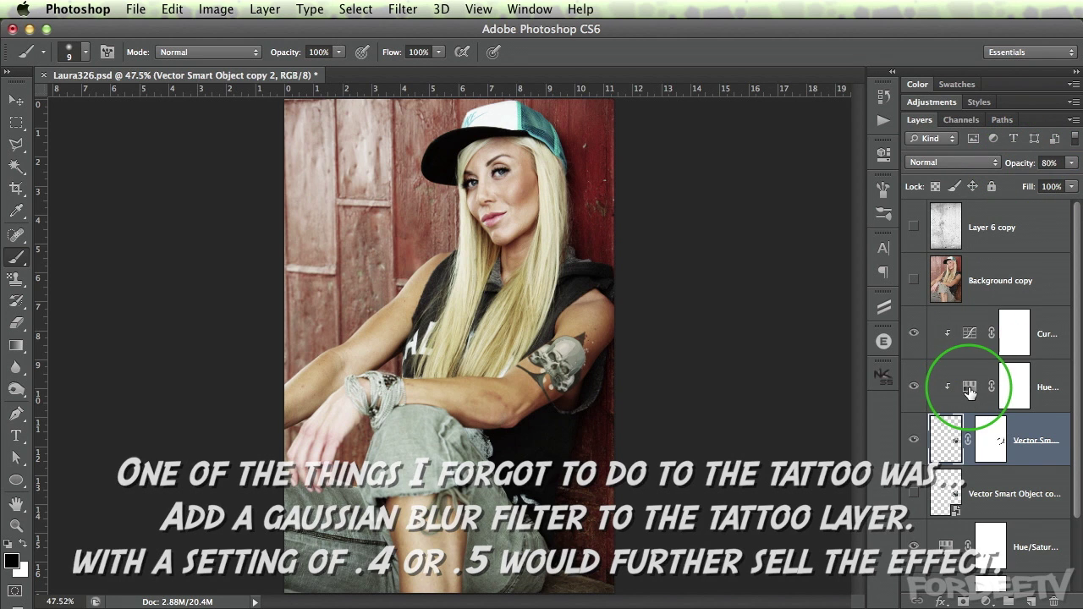
Change the tattoo's clipped Hue/Saturation adjustment to Hue -18, Saturation -11 and Lightness +15.
click(1014, 389)
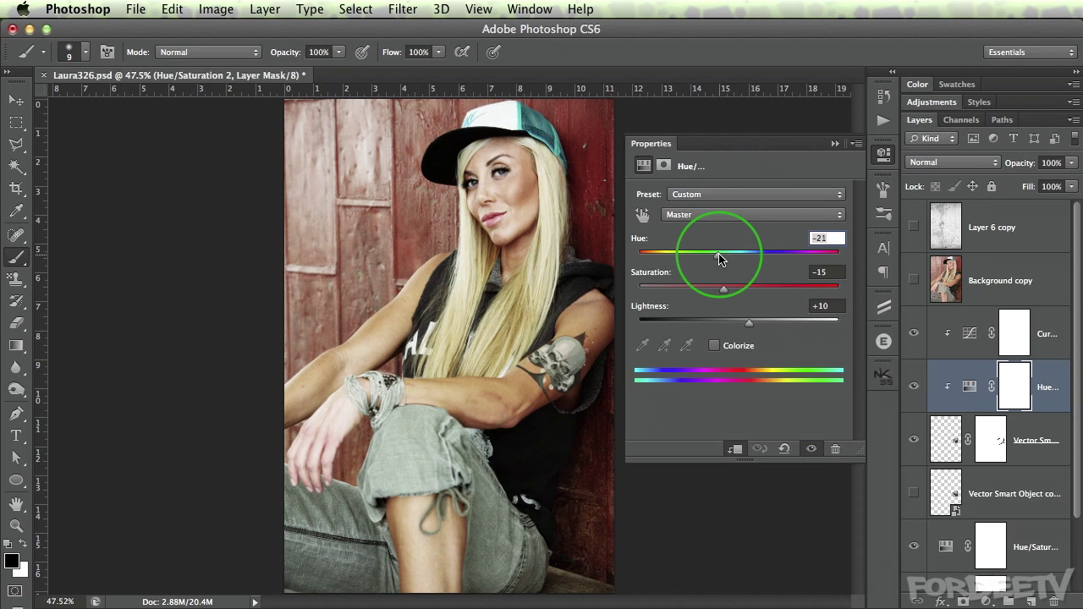
drag(717, 253, 722, 253)
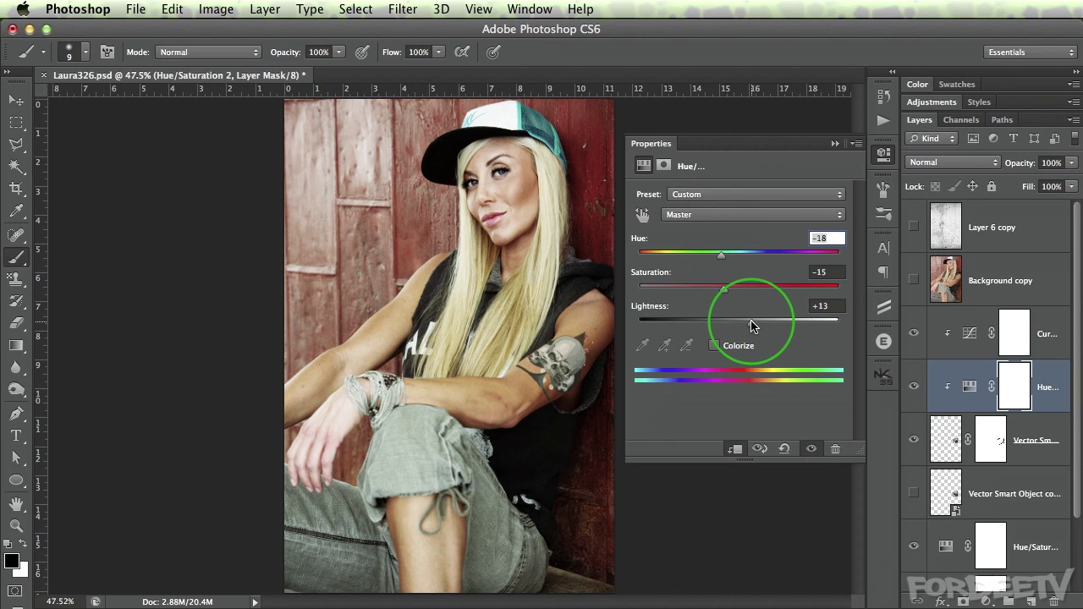
drag(751, 325, 757, 326)
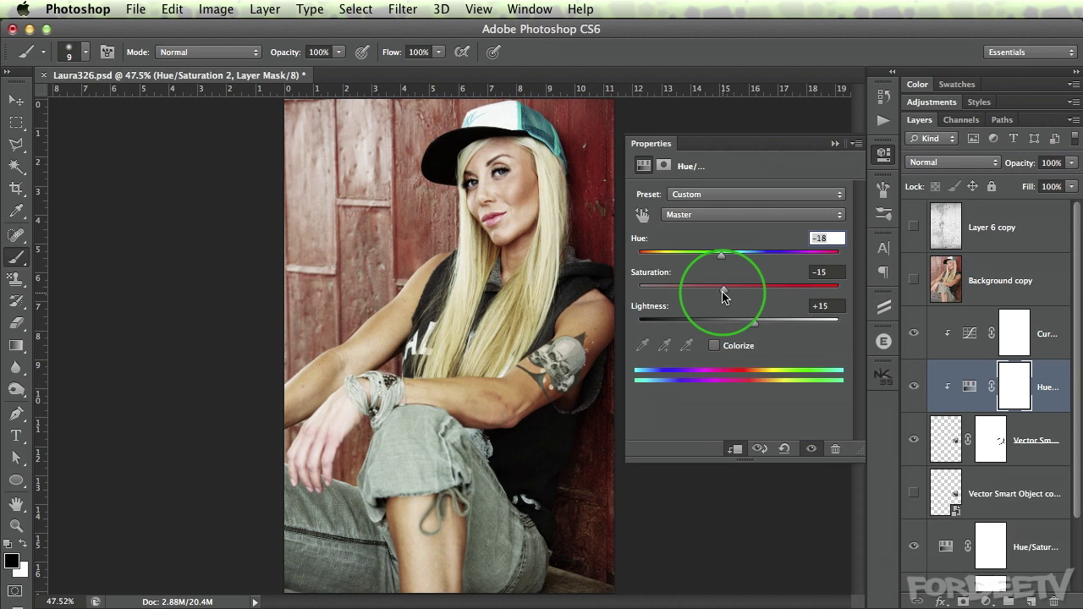
drag(723, 289, 729, 293)
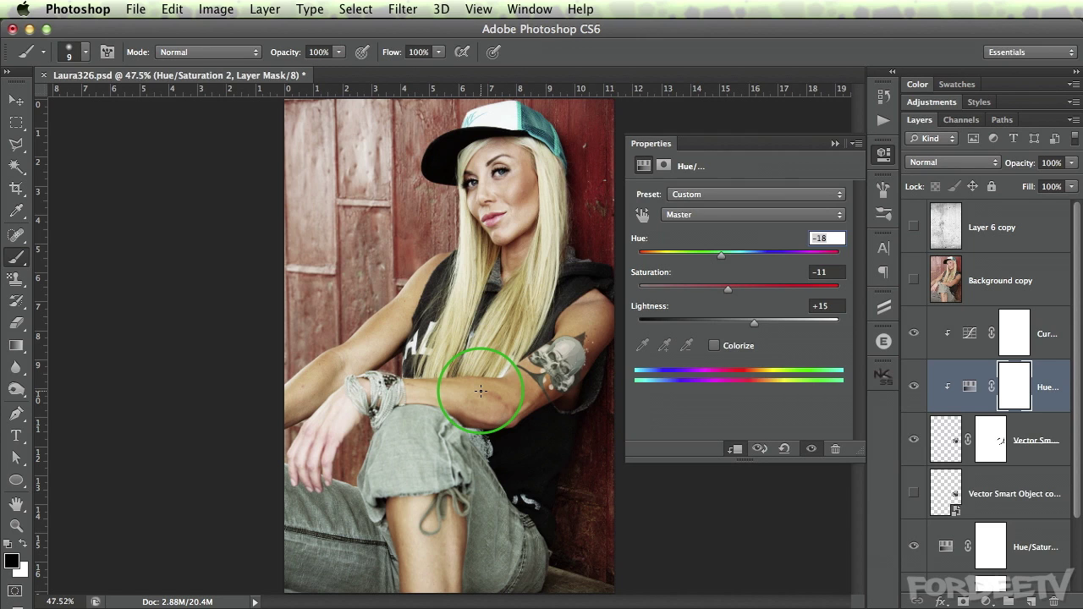
drag(480, 391, 515, 372)
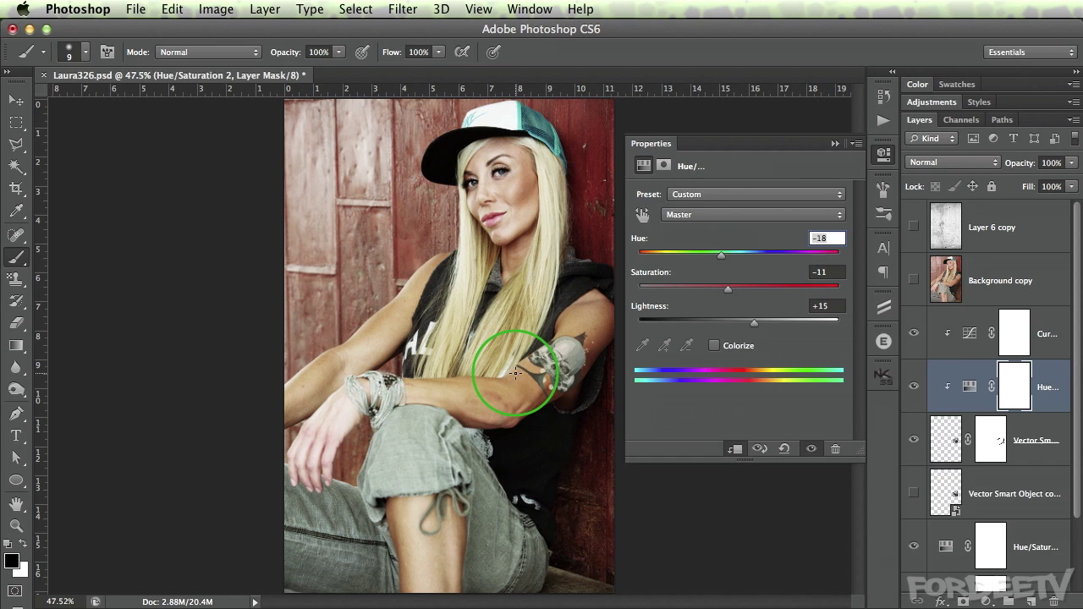
click(883, 155)
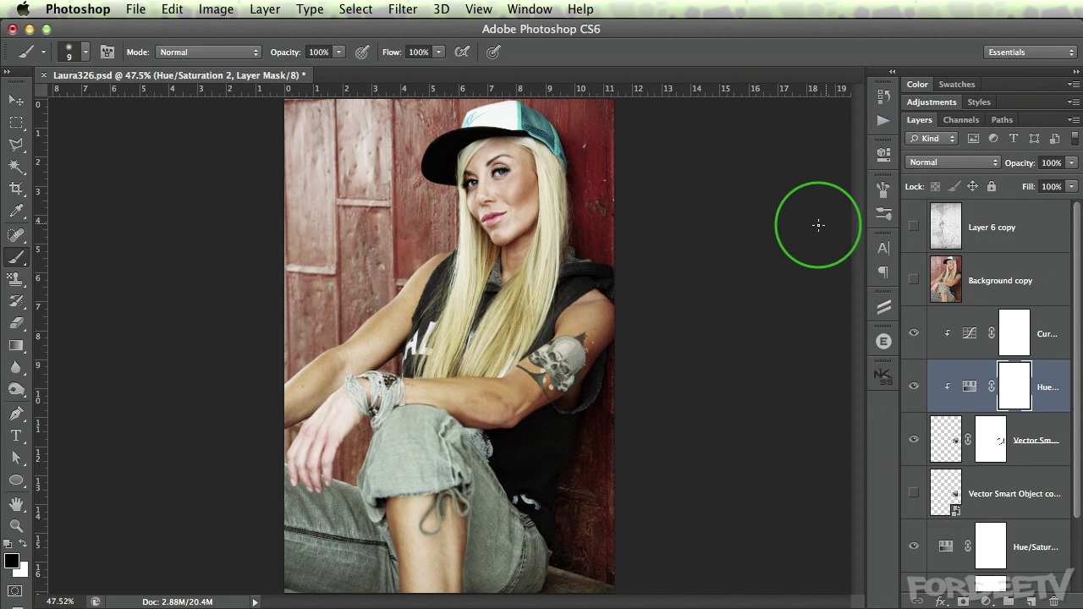
Create a new layer above the clipped Curves adjustment and set the Brush's foreground colour to cyan 00eaff.
click(1049, 342)
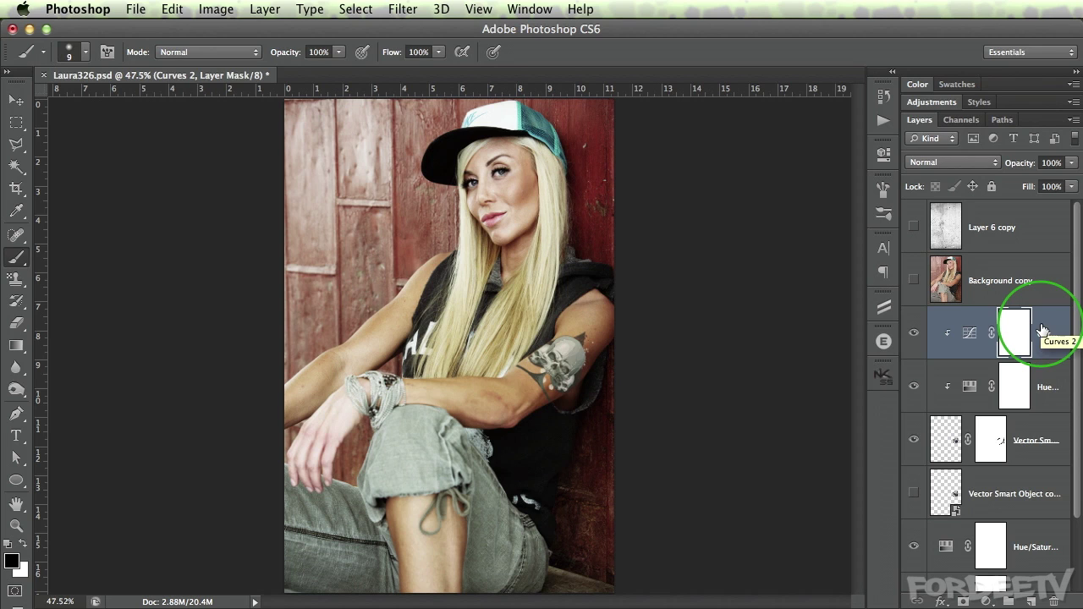
click(1031, 602)
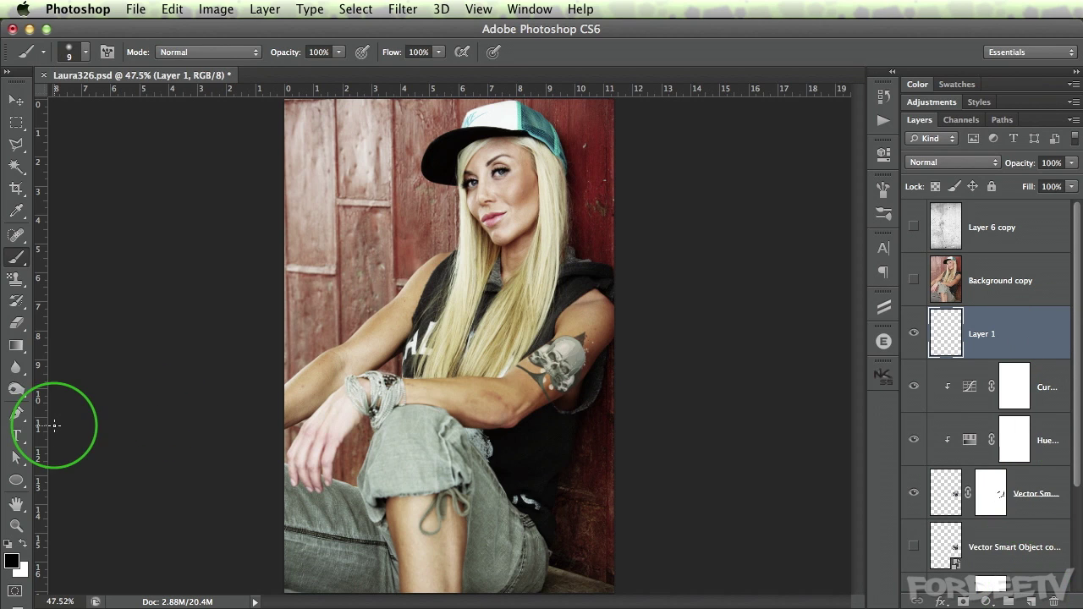
key(i)
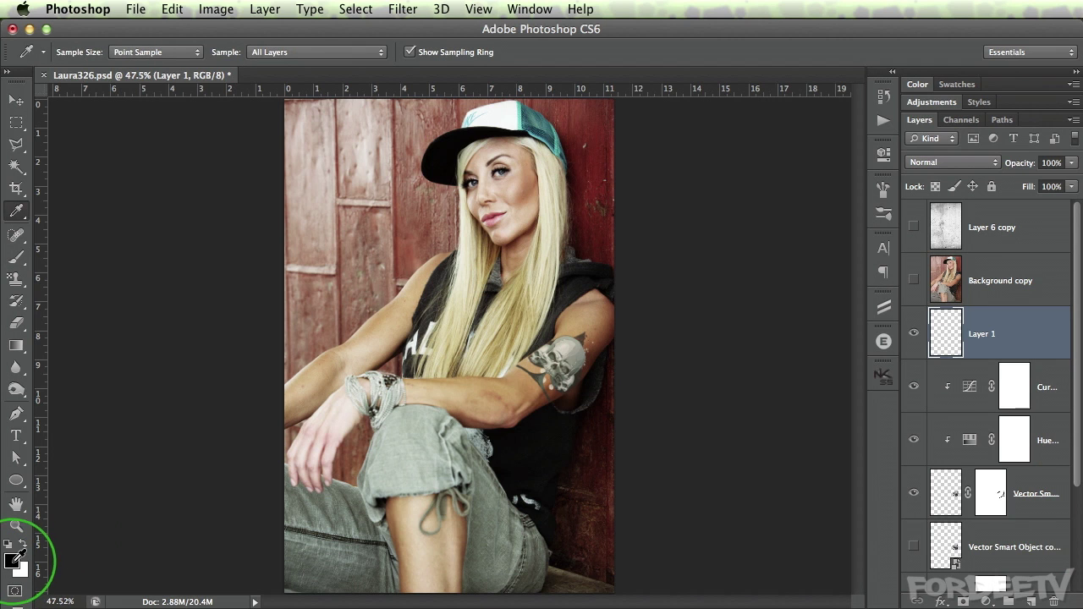
drag(1082, 271, 569, 202)
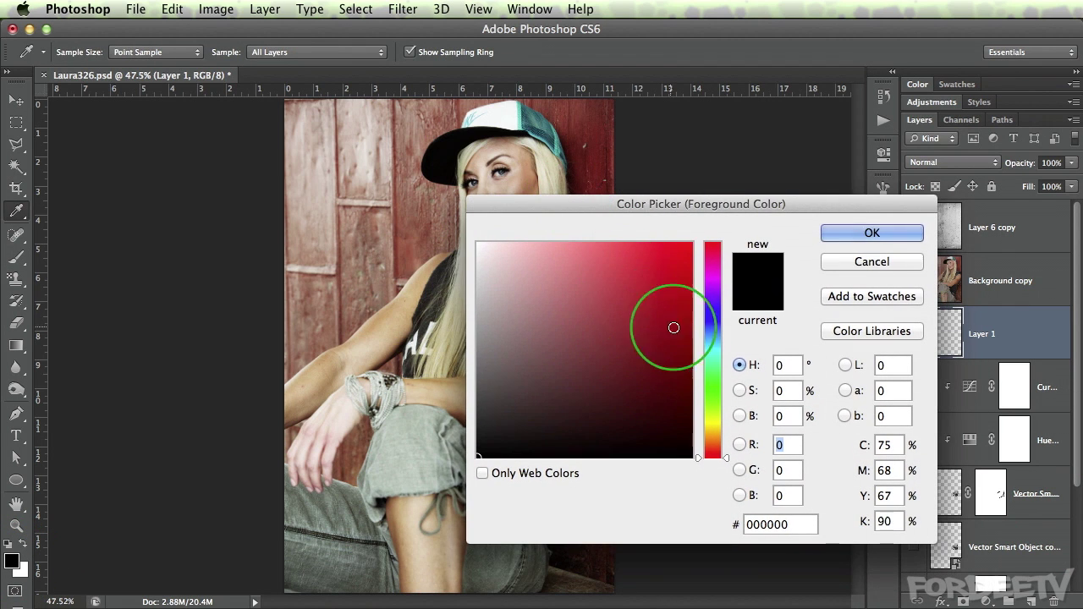
click(709, 351)
drag(708, 351, 790, 135)
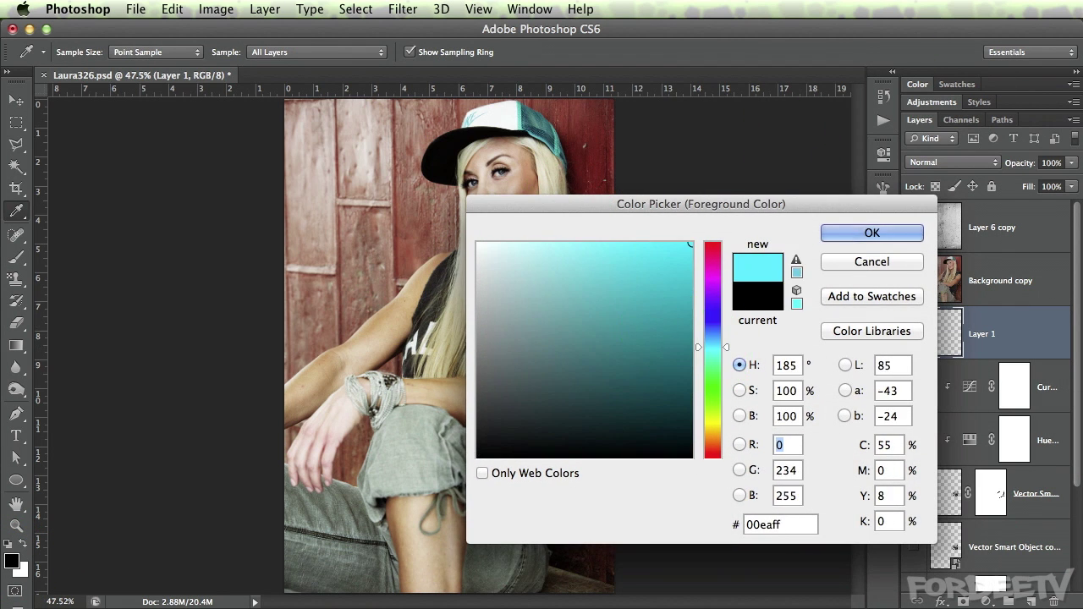
click(864, 229)
key(b)
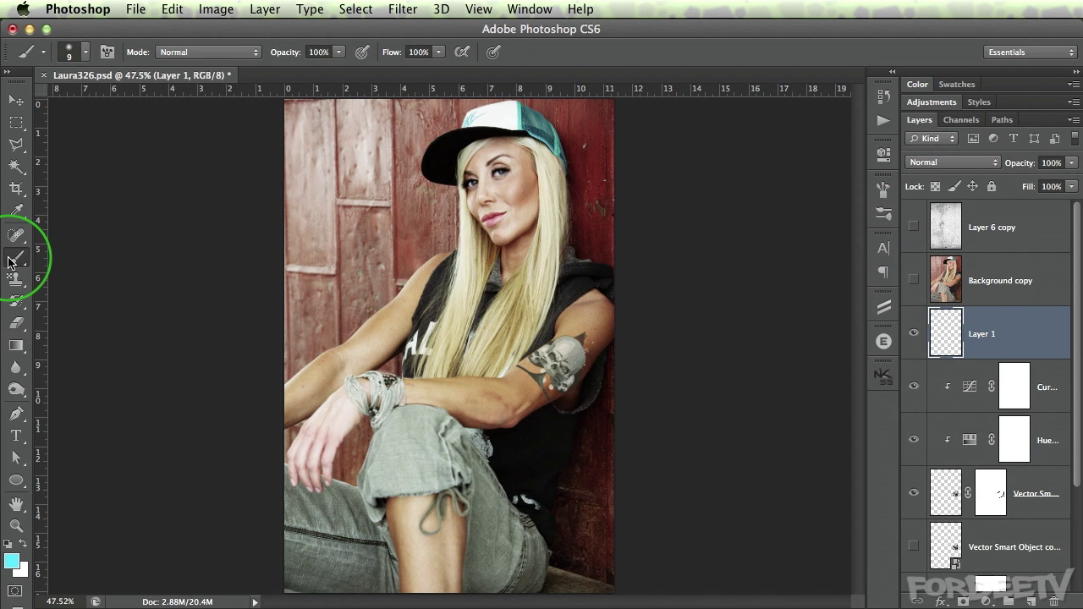
Paint broad cyan strokes with a 400 px brush diagonally across the portrait and along its right edge and corners on Layer 1.
key(super+minus)
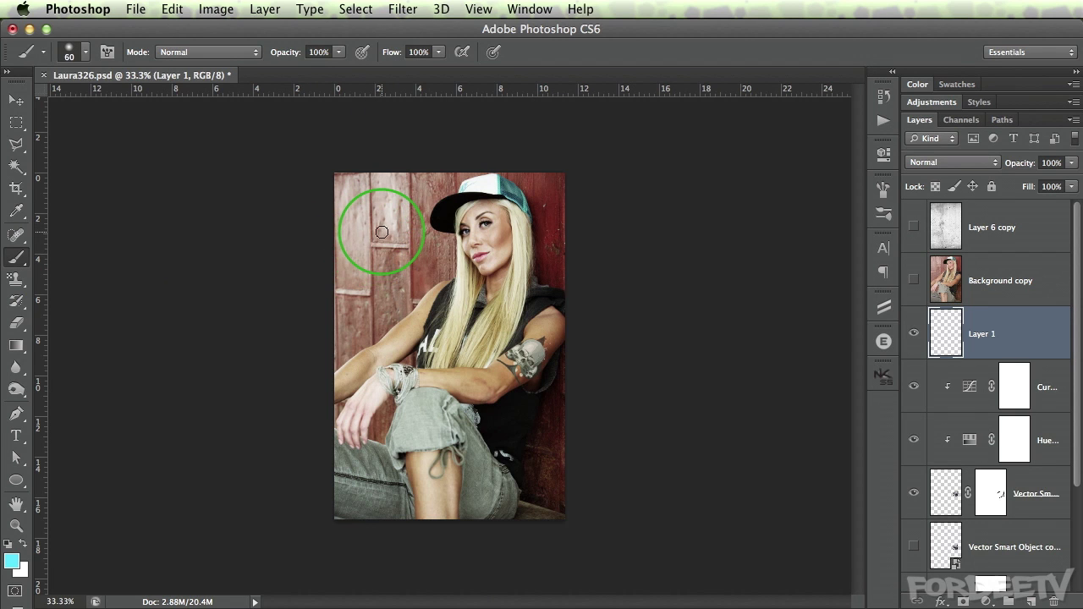
key(bracketleft)
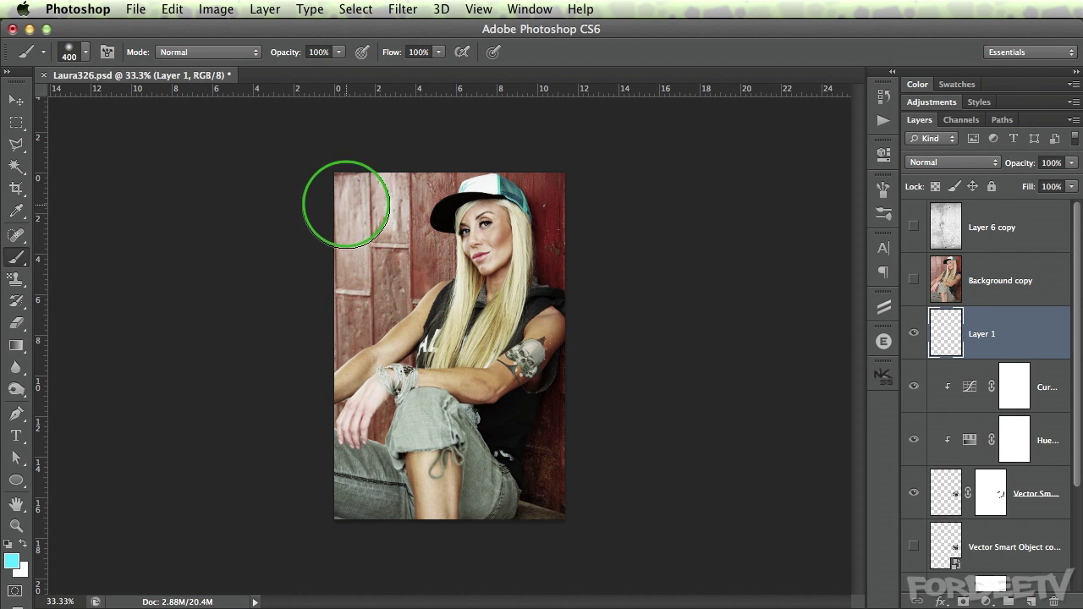
drag(325, 181, 436, 457)
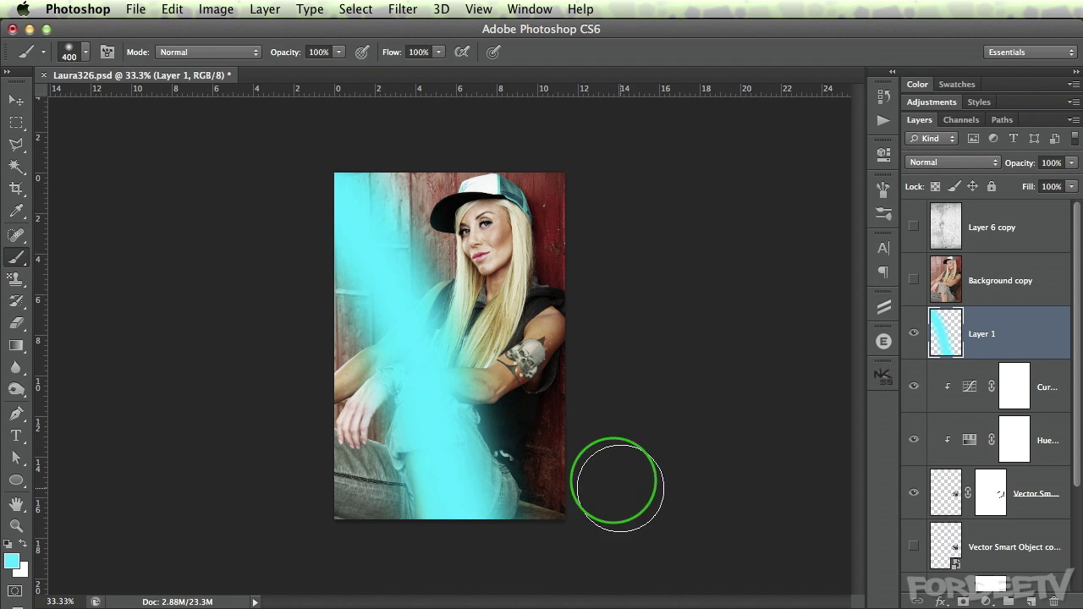
drag(549, 386, 541, 508)
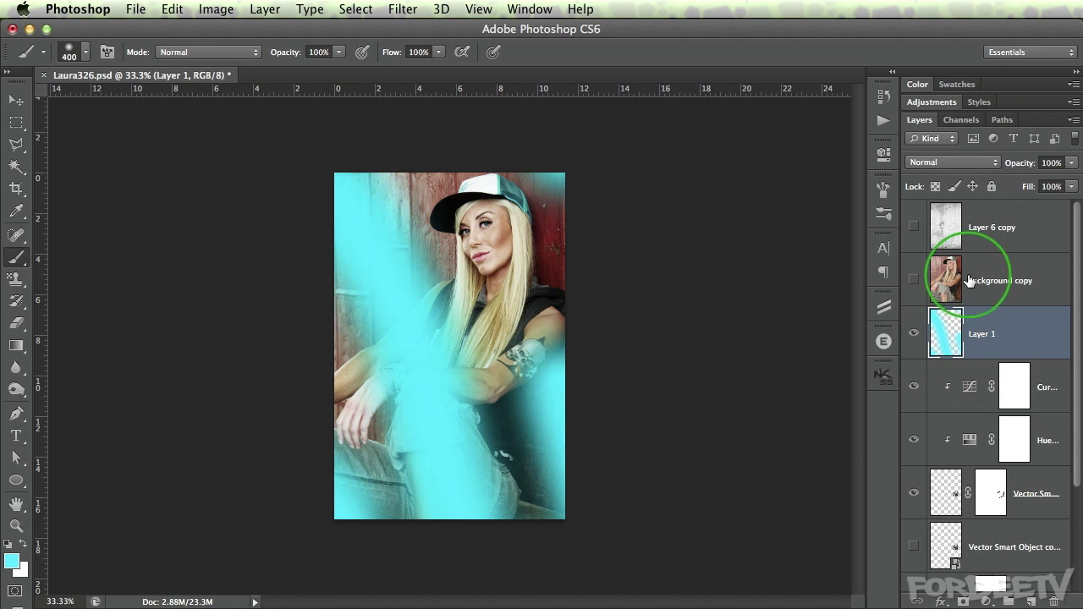
Set the cyan paint layer to Color blend mode at 35% opacity and compare the image with and without it.
click(965, 162)
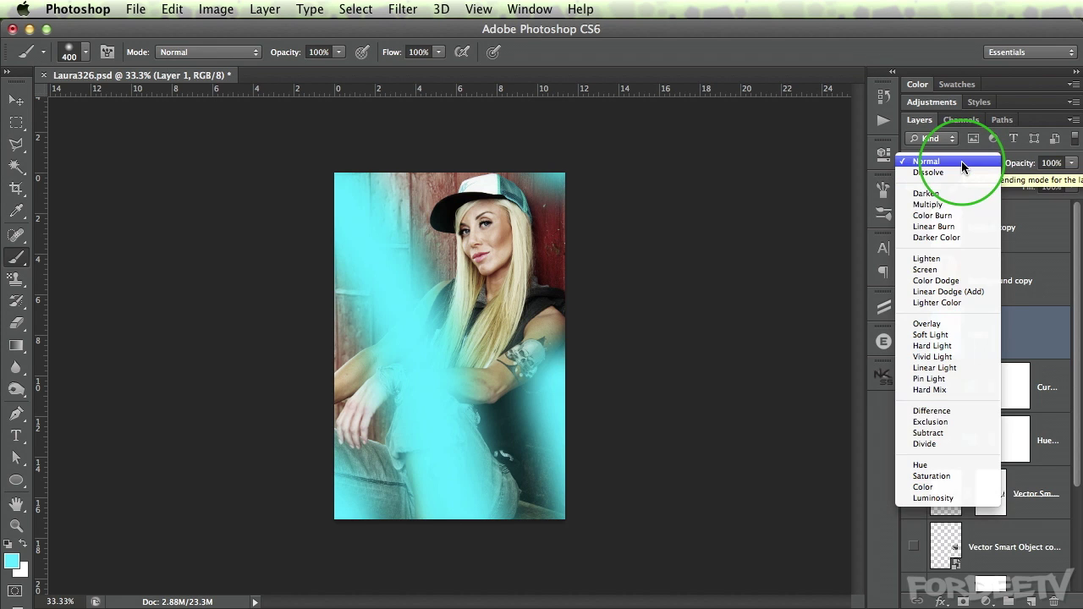
click(928, 487)
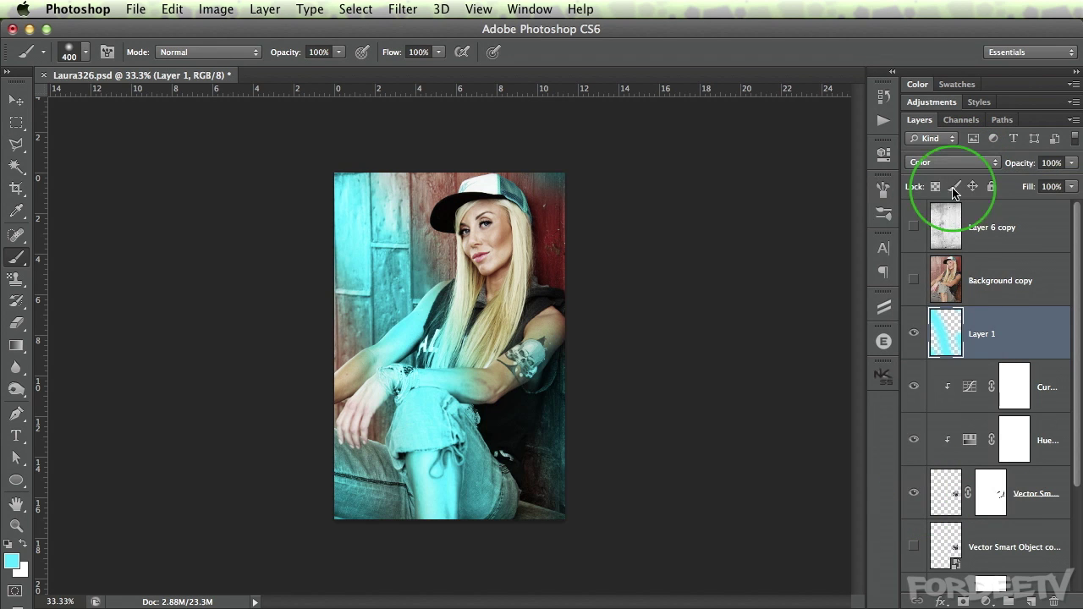
click(1046, 162)
text(35)
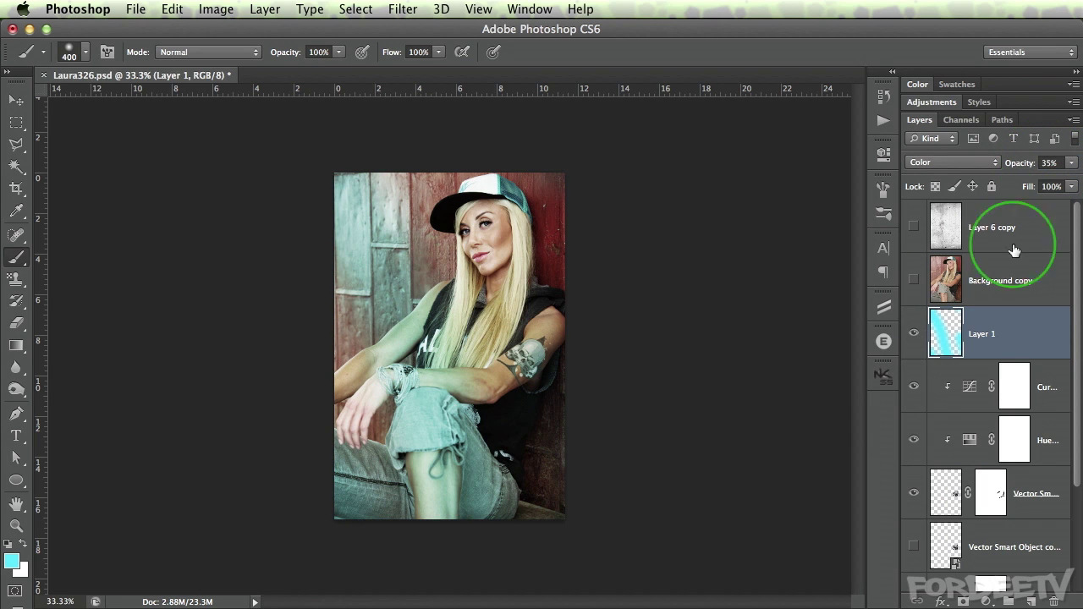
click(915, 336)
click(914, 336)
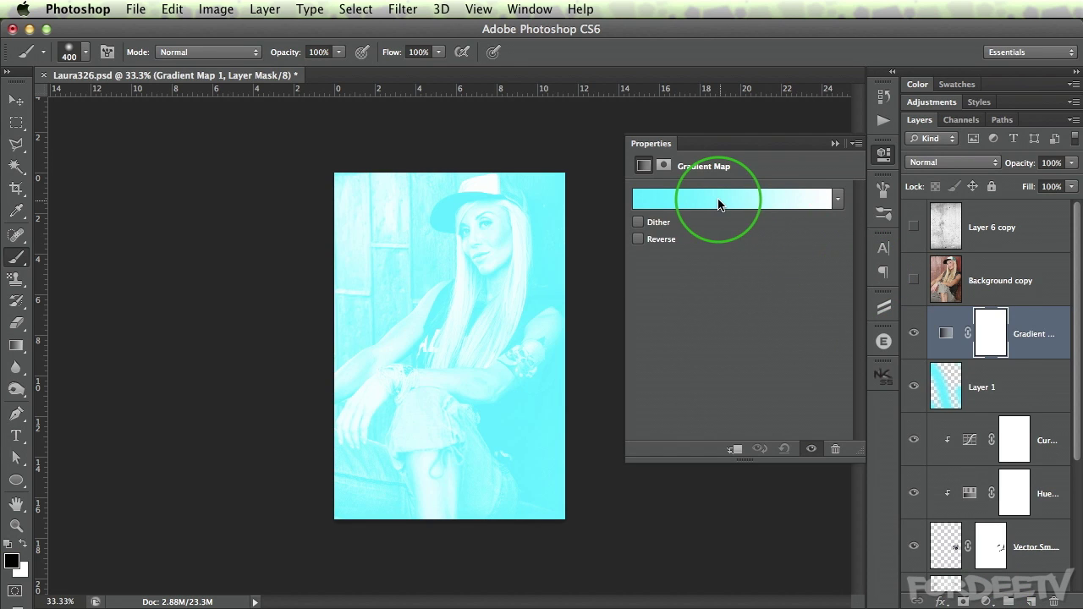
Add a Gradient Map adjustment above the cyan layer using the Blue-Gold preset.
click(718, 204)
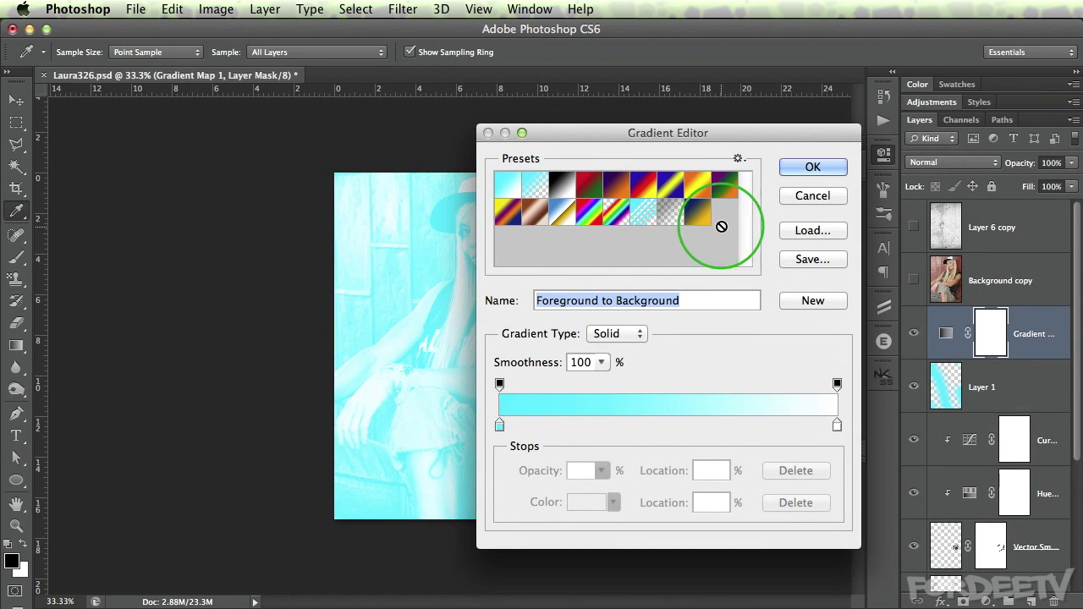
click(706, 219)
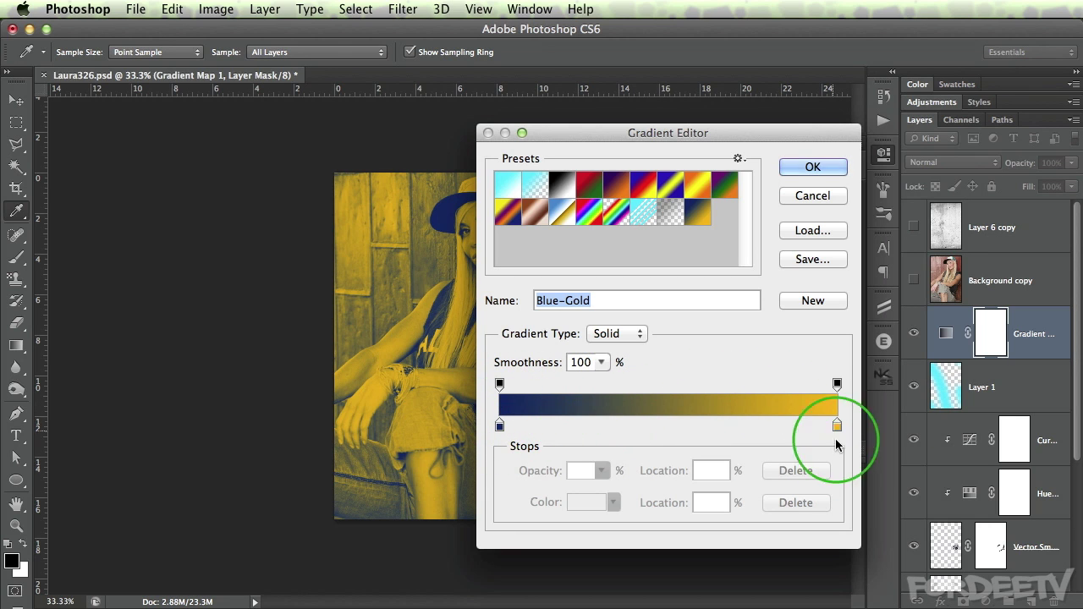
click(811, 166)
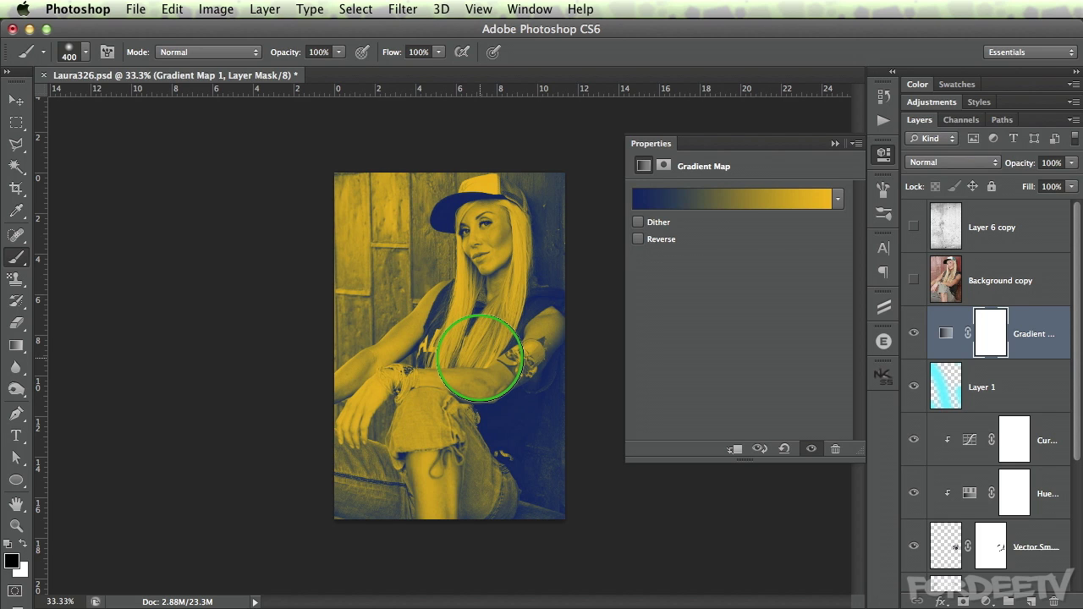
Blend the Gradient Map in Hard Light mode at 35% opacity and compare the image with and without it.
click(926, 161)
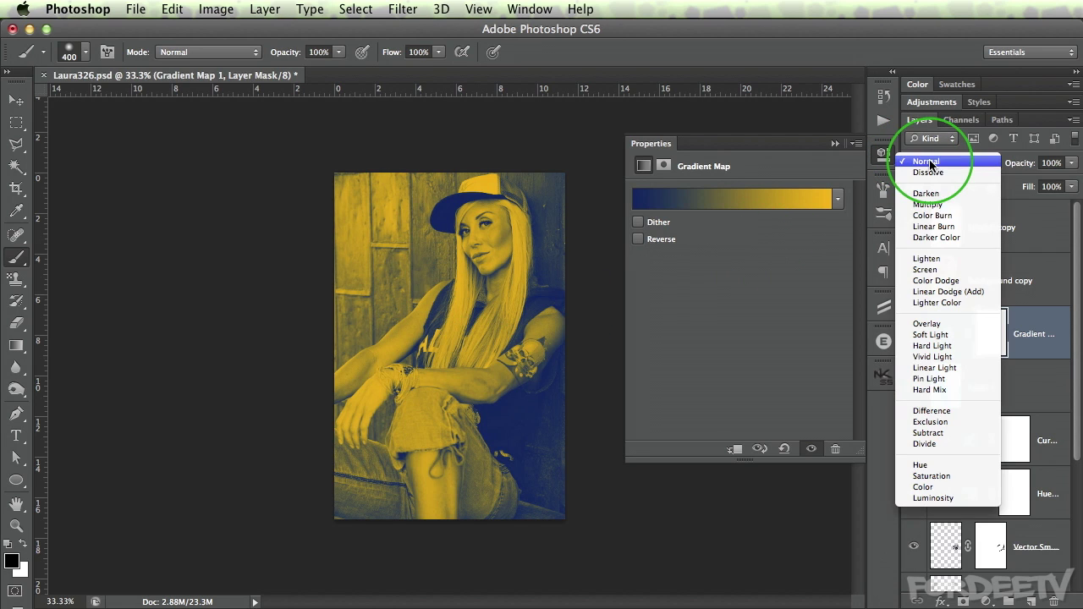
click(930, 346)
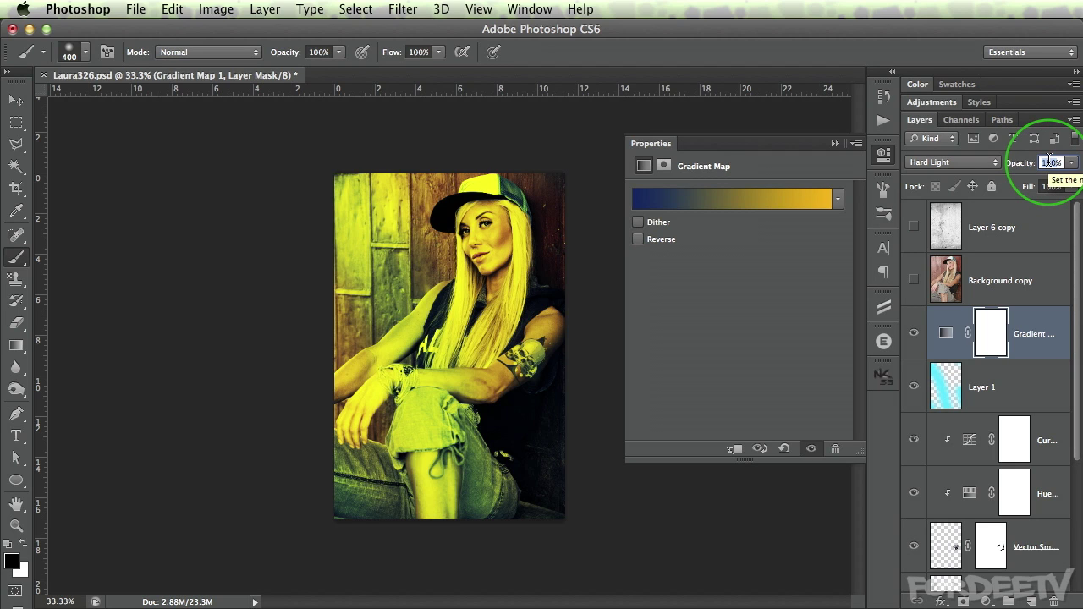
text(35)
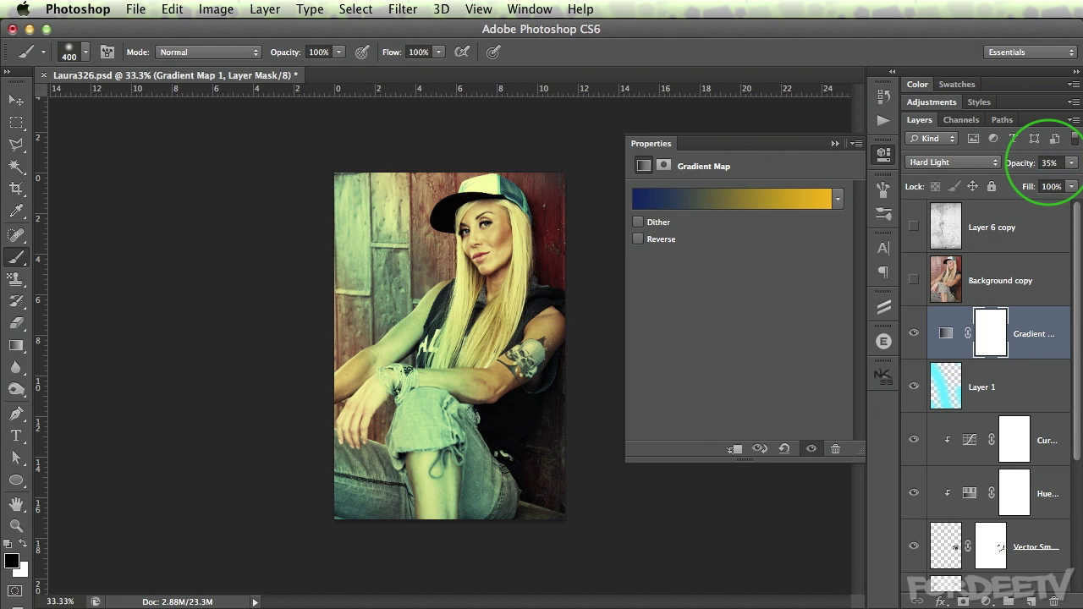
click(914, 334)
click(913, 333)
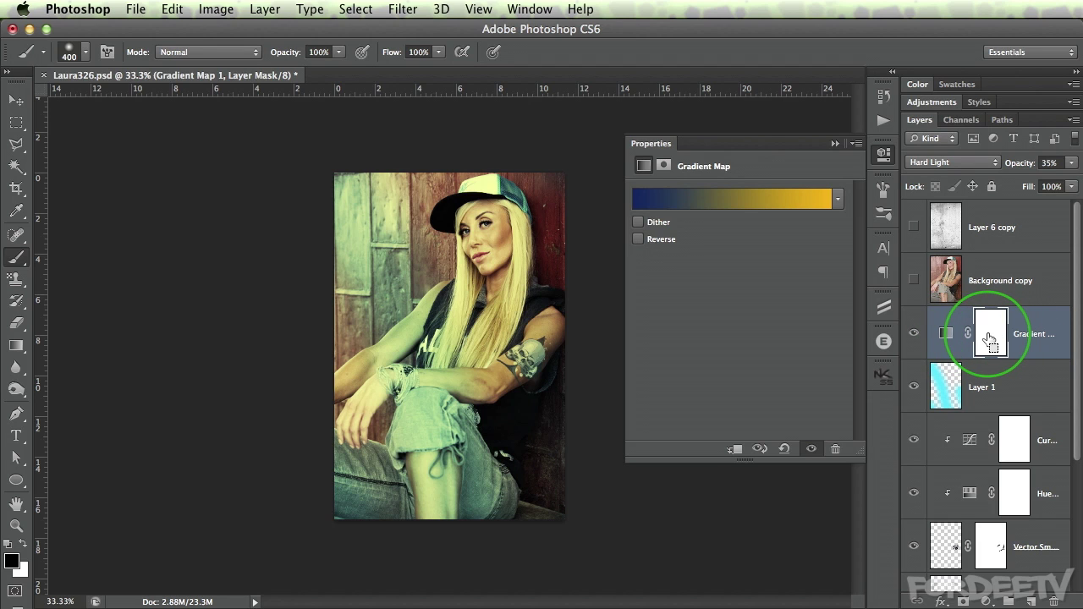
Duplicate the Gradient Map adjustment and set the copy to Screen blend mode at 45% opacity.
key(super+j)
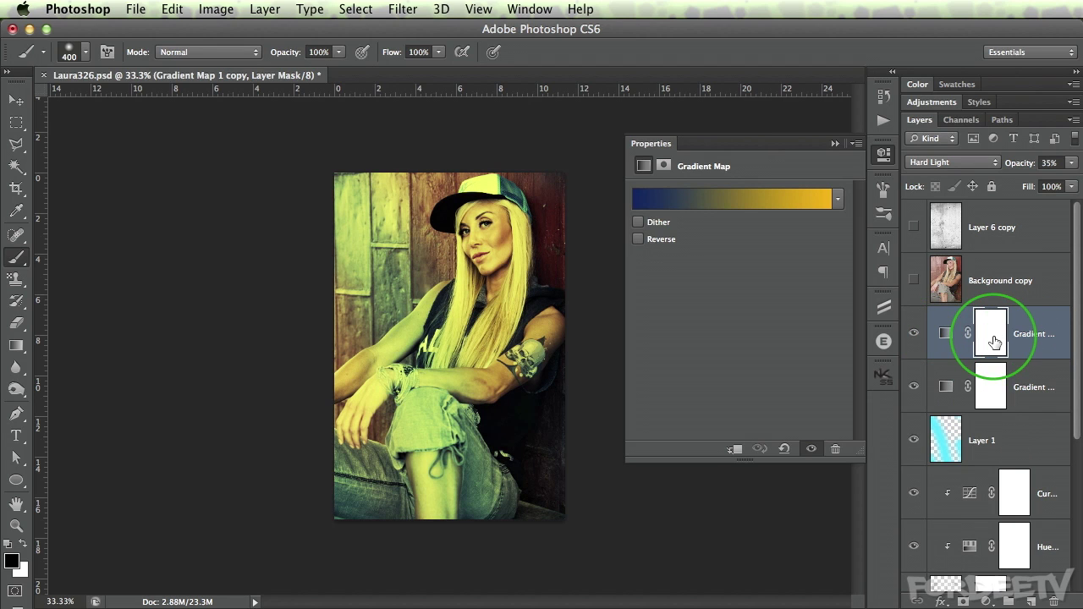
click(951, 163)
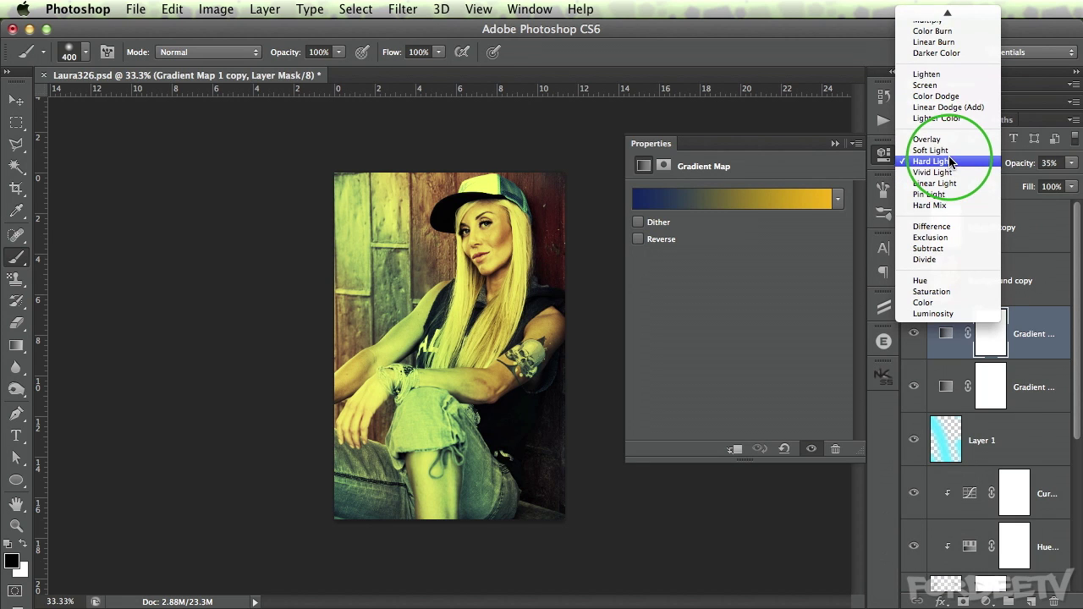
click(942, 151)
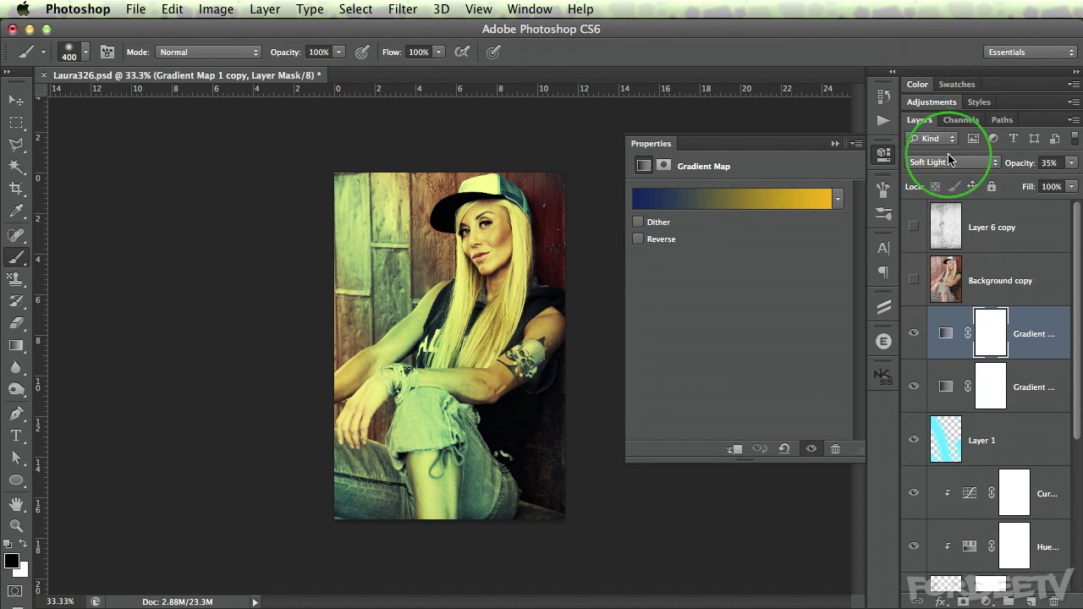
click(943, 162)
click(964, 96)
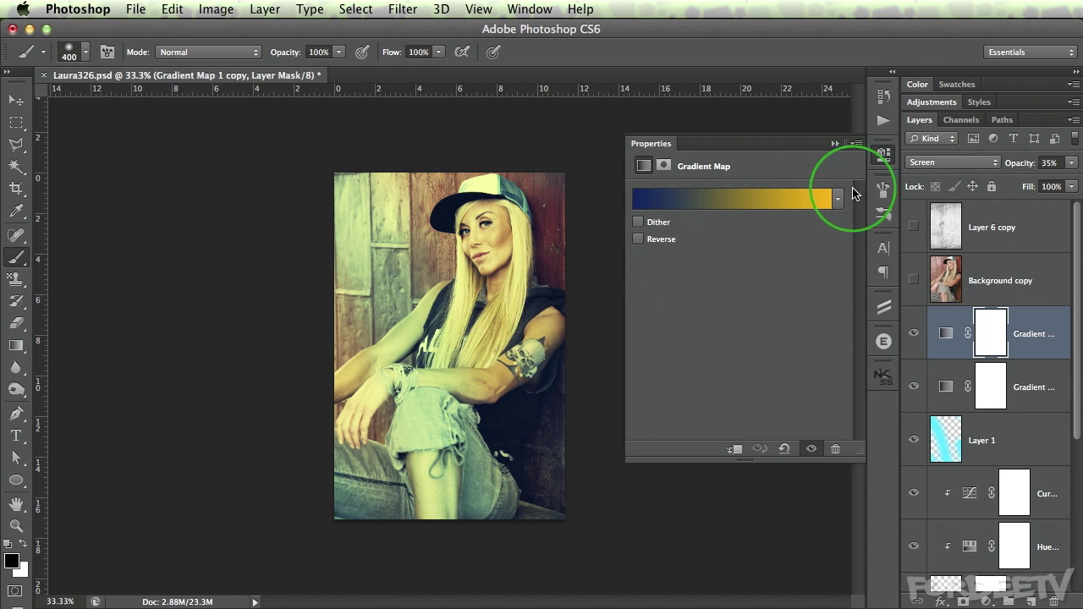
drag(1004, 162, 1016, 163)
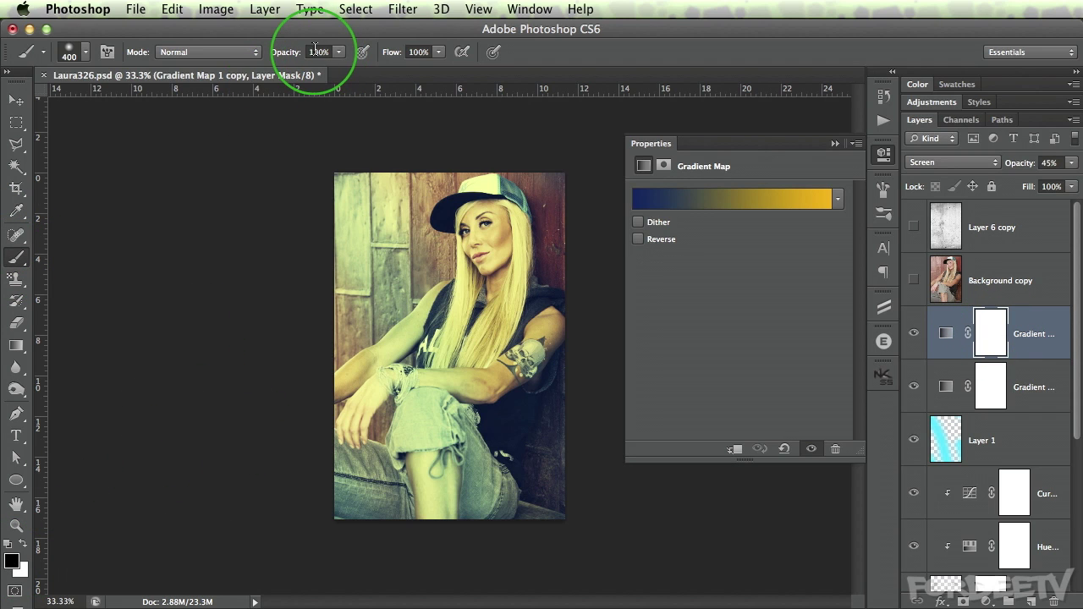
Mask the Gradient Map copy over the face, arms and leg using a black 150 px brush at 50% opacity.
text(50)
key(Return)
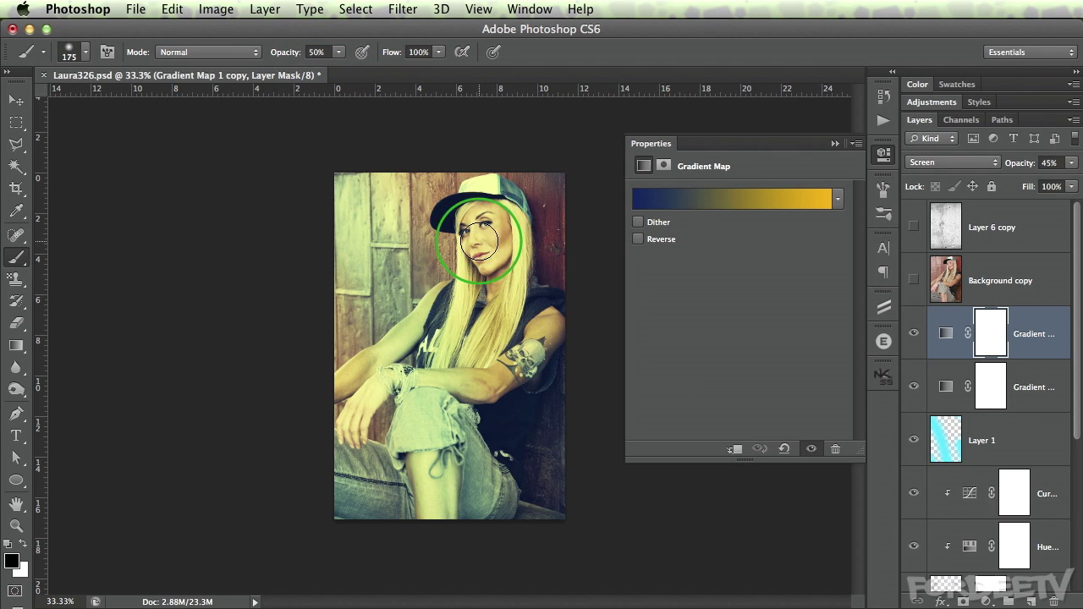
key(bracketleft)
key(bracketleft)
key(bracketleft)
key(bracketleft)
key(bracketleft)
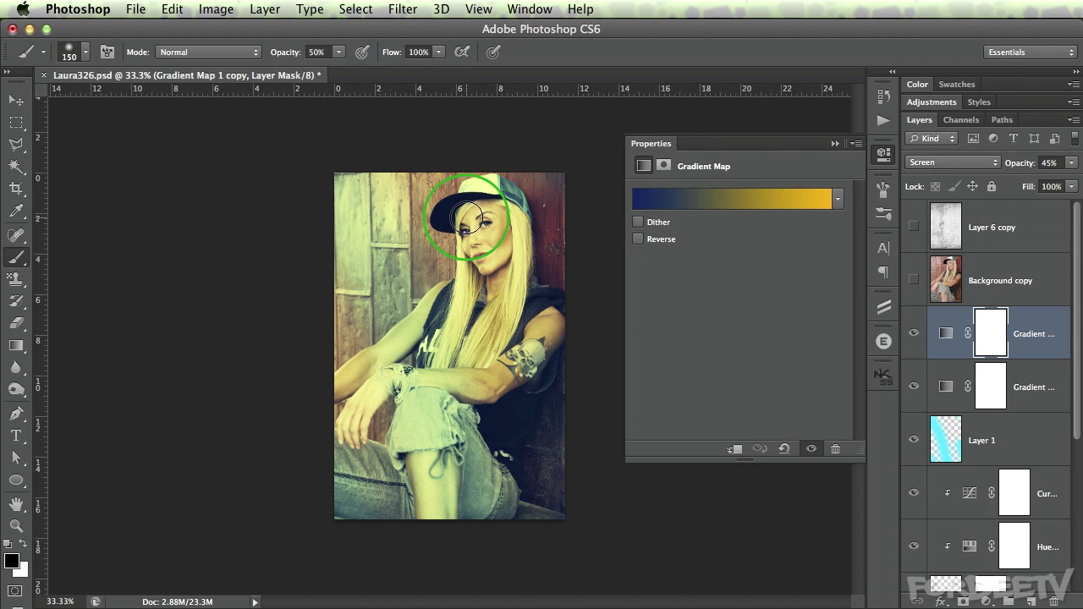
mouse_move(465, 218)
mouse_down()
mouse_move(499, 217)
mouse_move(492, 296)
mouse_up()
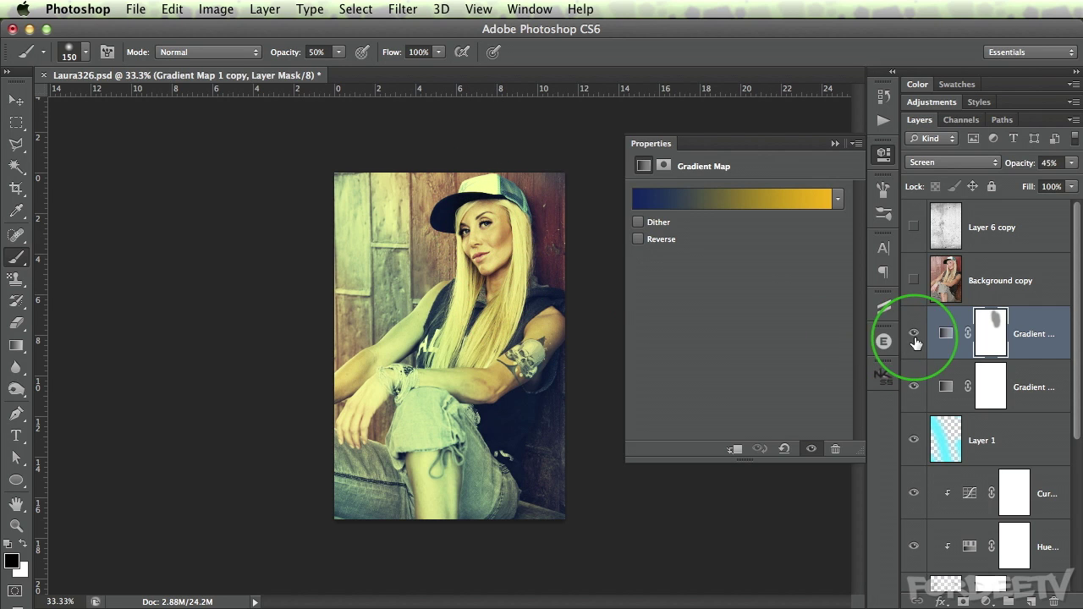
mouse_move(478, 221)
mouse_down()
mouse_move(504, 238)
mouse_move(470, 317)
mouse_move(441, 315)
mouse_move(364, 356)
mouse_up()
mouse_move(561, 358)
mouse_down()
mouse_move(546, 324)
mouse_move(496, 356)
mouse_move(517, 365)
mouse_move(470, 383)
mouse_move(349, 384)
mouse_move(394, 448)
mouse_up()
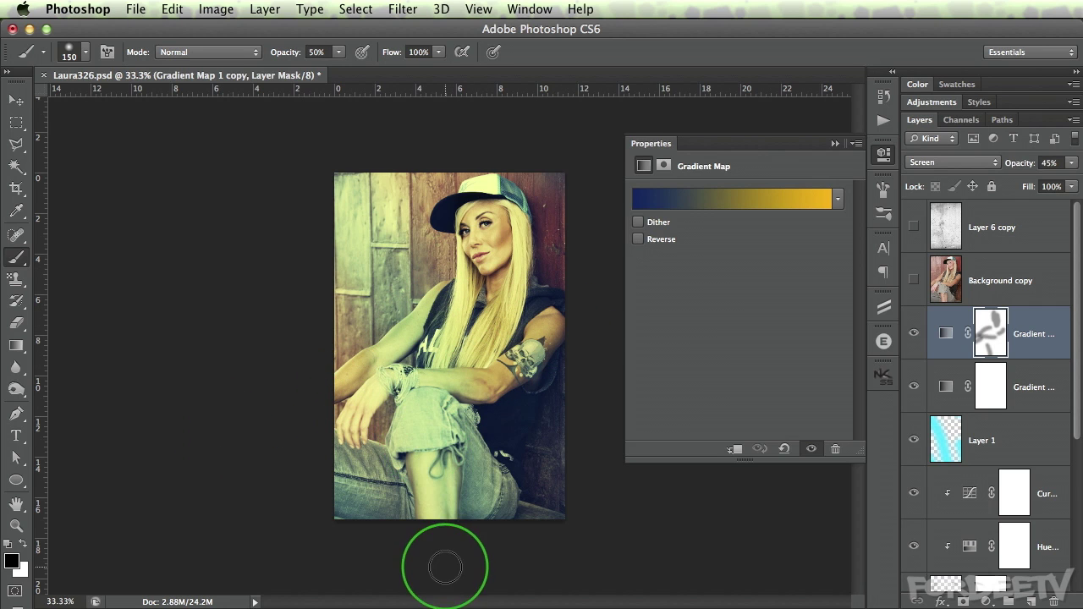
Paint black over the subject's skin on the lower Gradient Map's layer mask.
click(990, 387)
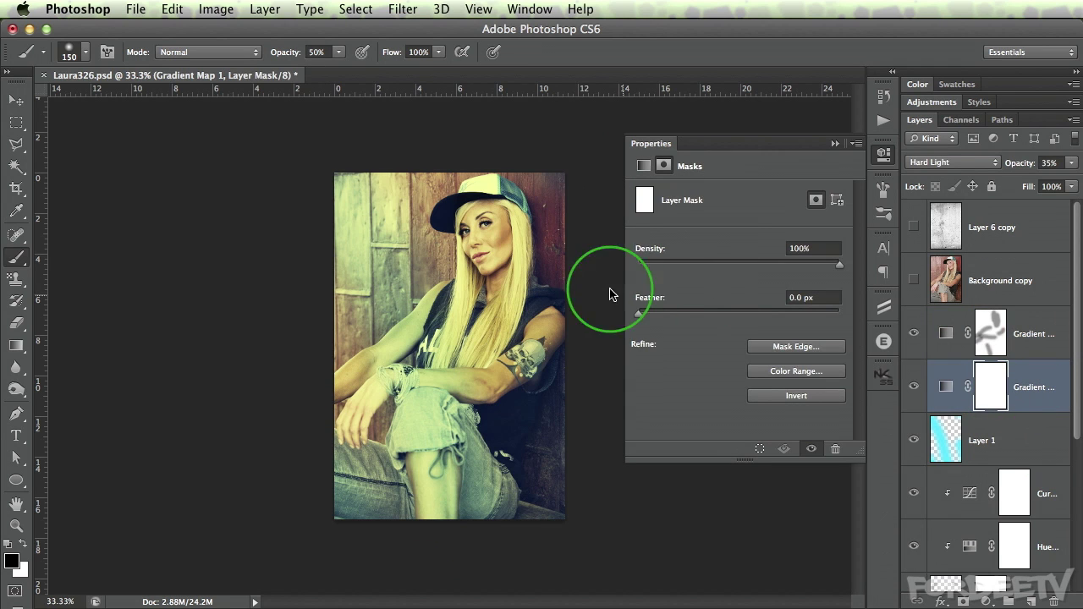
mouse_move(532, 411)
mouse_down()
mouse_move(520, 310)
mouse_move(546, 326)
mouse_move(535, 417)
mouse_move(449, 404)
mouse_move(464, 384)
mouse_move(400, 391)
mouse_move(433, 307)
mouse_move(367, 370)
mouse_move(413, 419)
mouse_move(418, 446)
mouse_move(424, 439)
mouse_move(446, 493)
mouse_move(450, 543)
mouse_move(385, 411)
mouse_move(330, 394)
mouse_up()
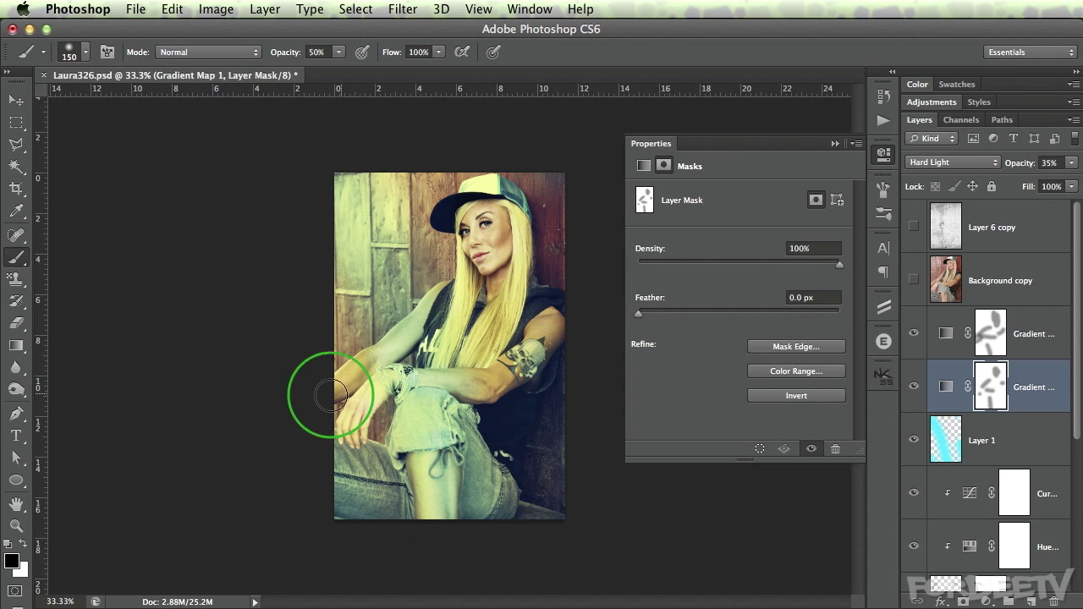
Compare the image with the upper Gradient Map's layer mask disabled and enabled.
click(995, 328)
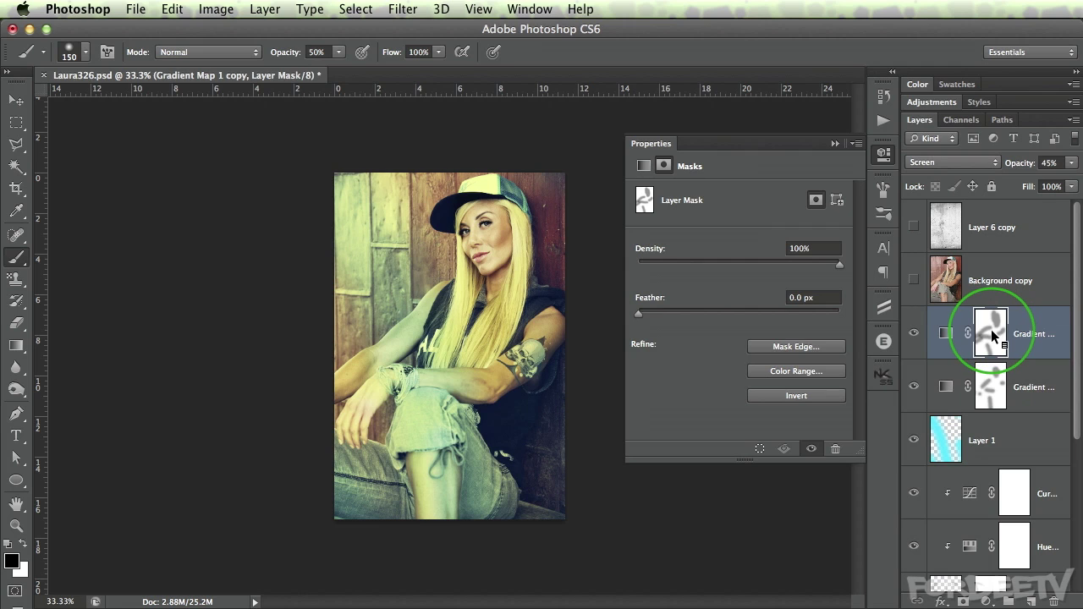
right_click(991, 329)
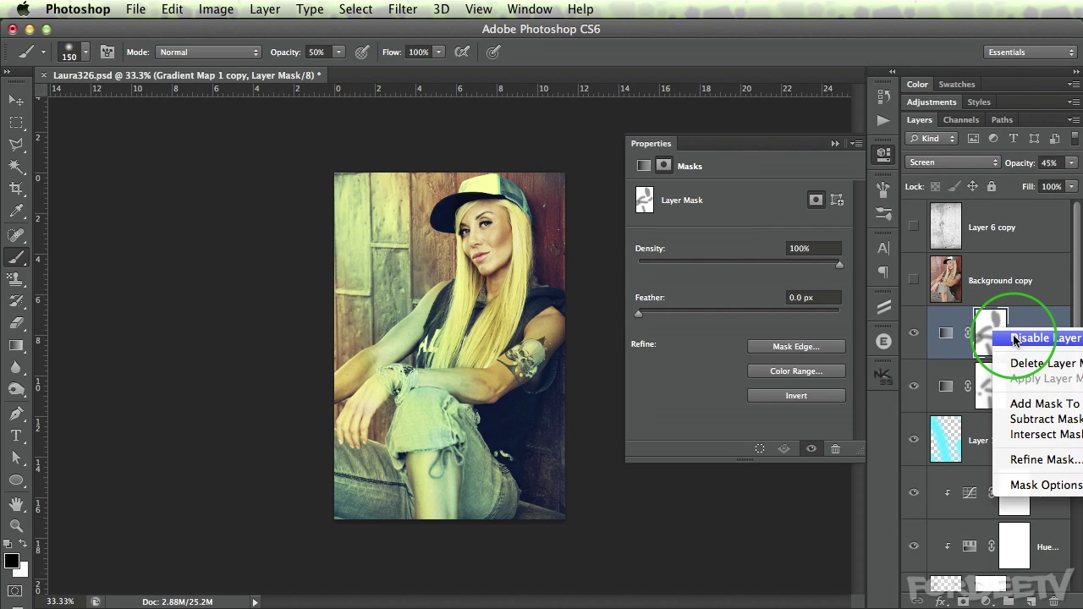
click(1016, 339)
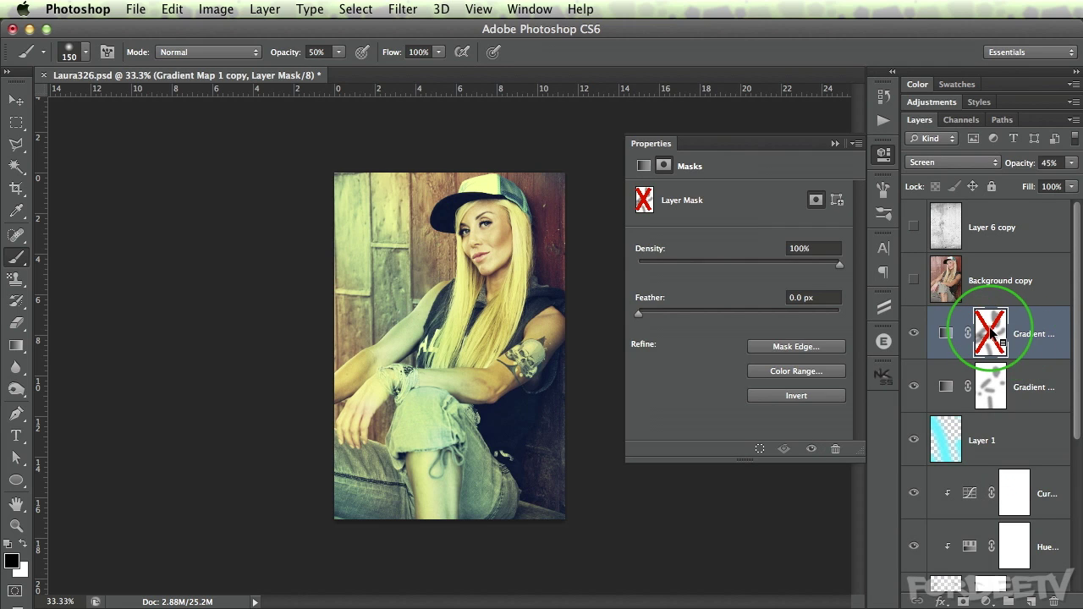
right_click(990, 332)
click(1011, 335)
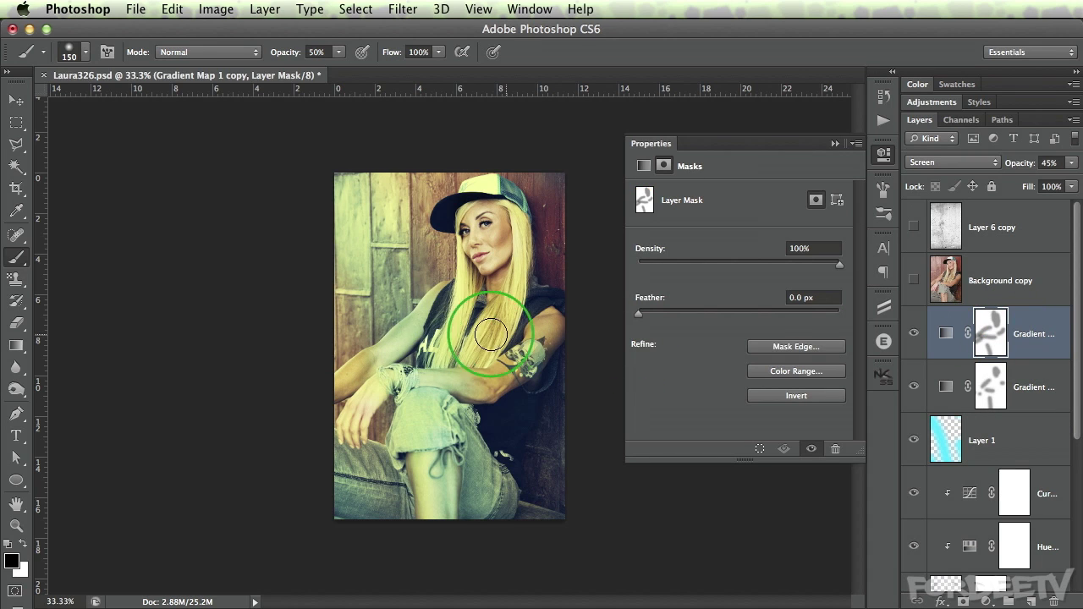
Add a Color Balance adjustment with midtones Cyan-Red +9, Magenta-Green -16 and Yellow-Blue +15, and compare the image with it hidden and shown.
click(882, 155)
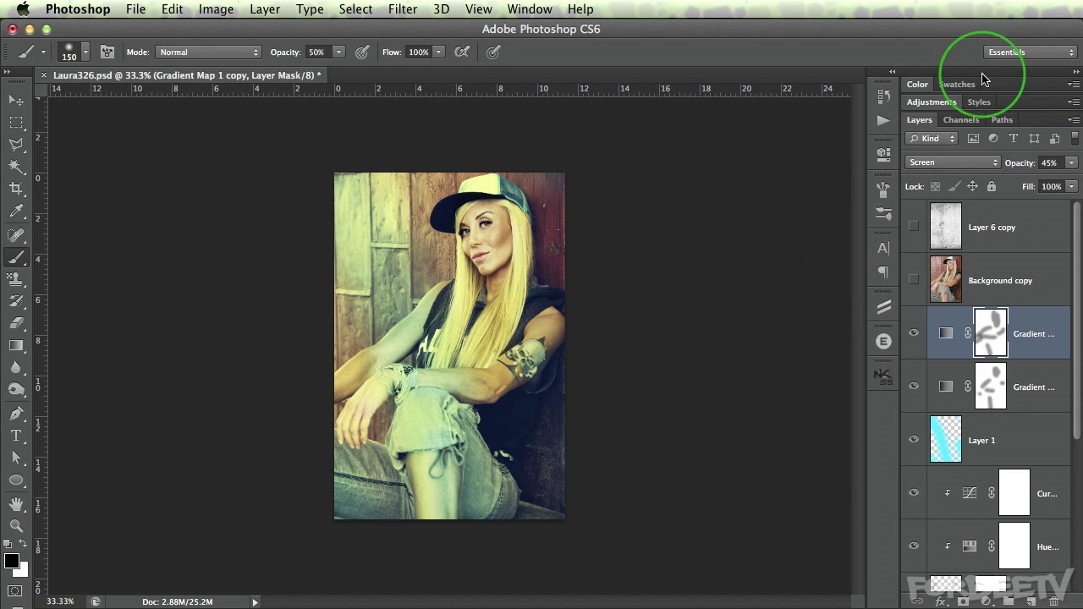
click(929, 103)
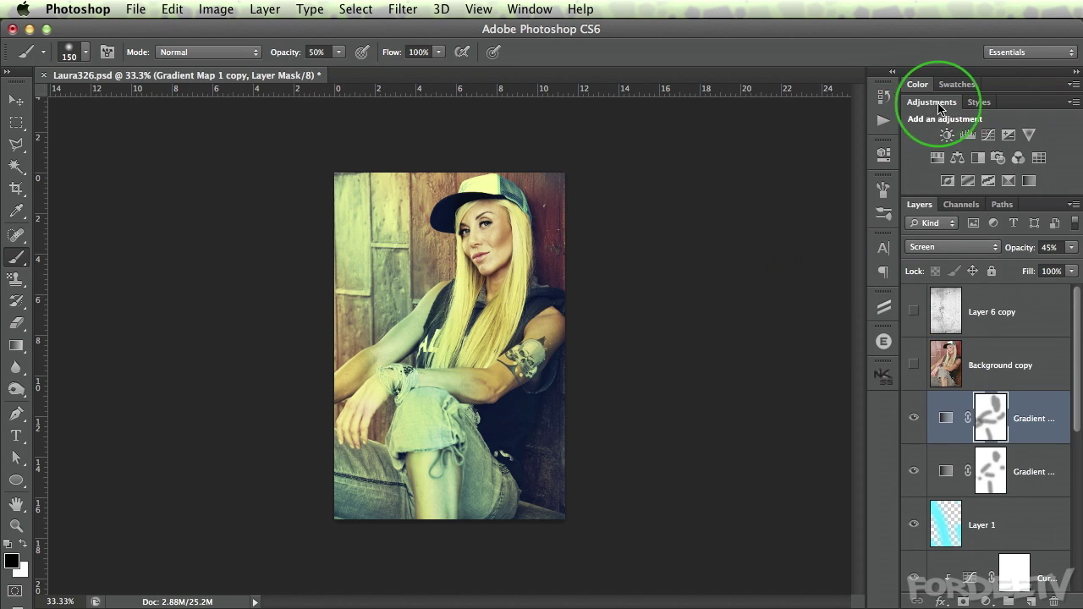
click(958, 158)
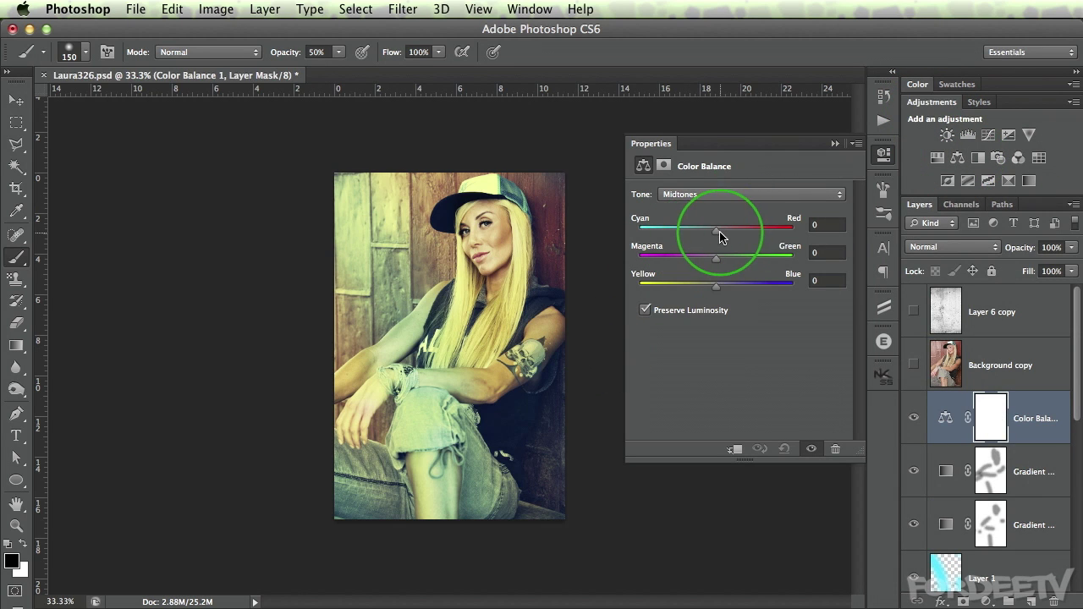
drag(720, 237, 723, 236)
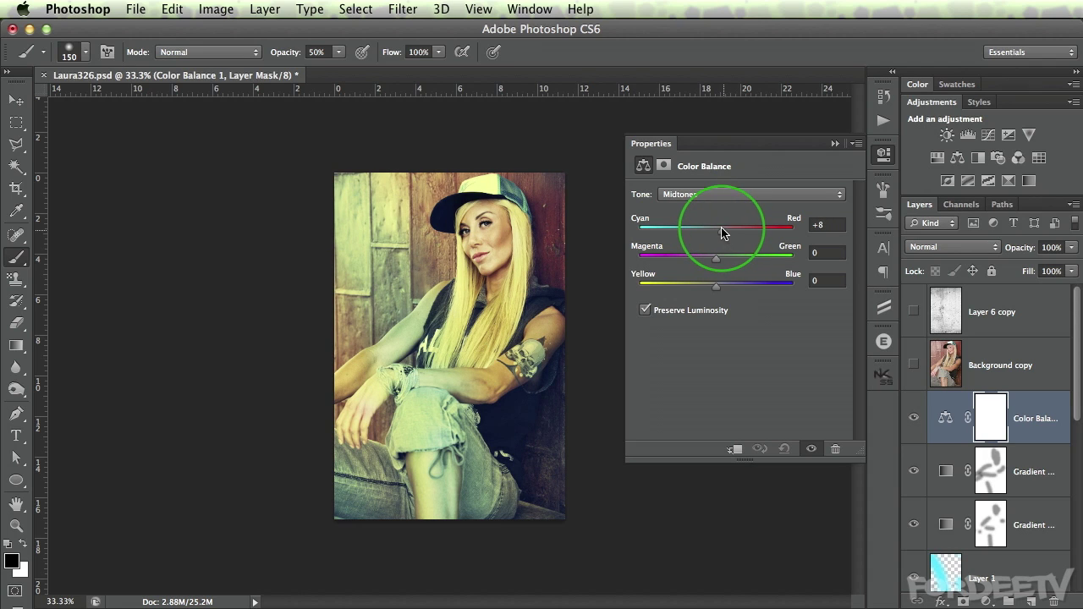
drag(716, 259, 703, 264)
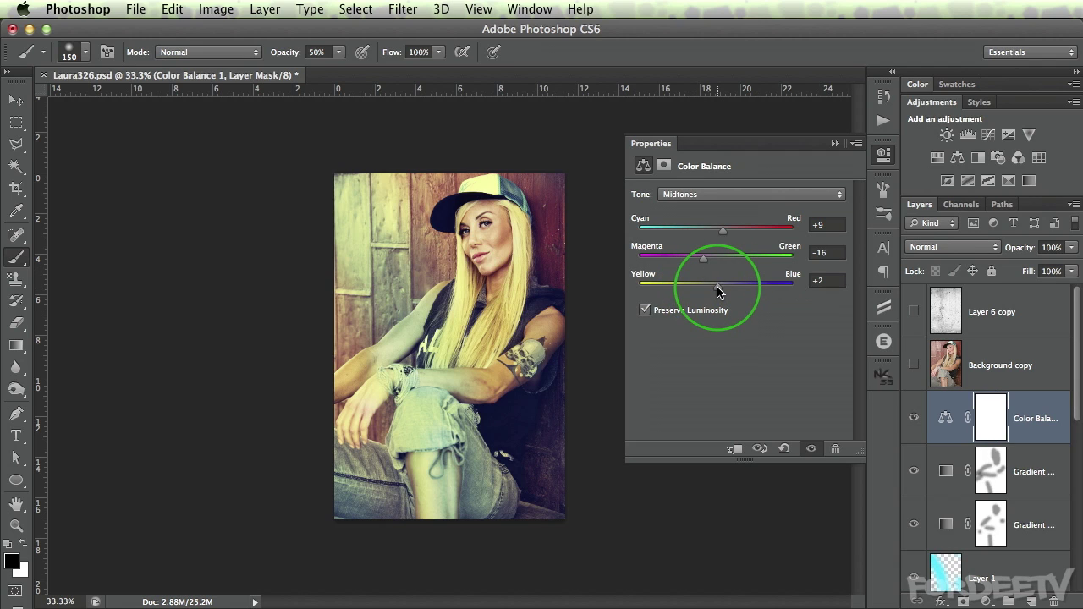
drag(718, 287, 728, 291)
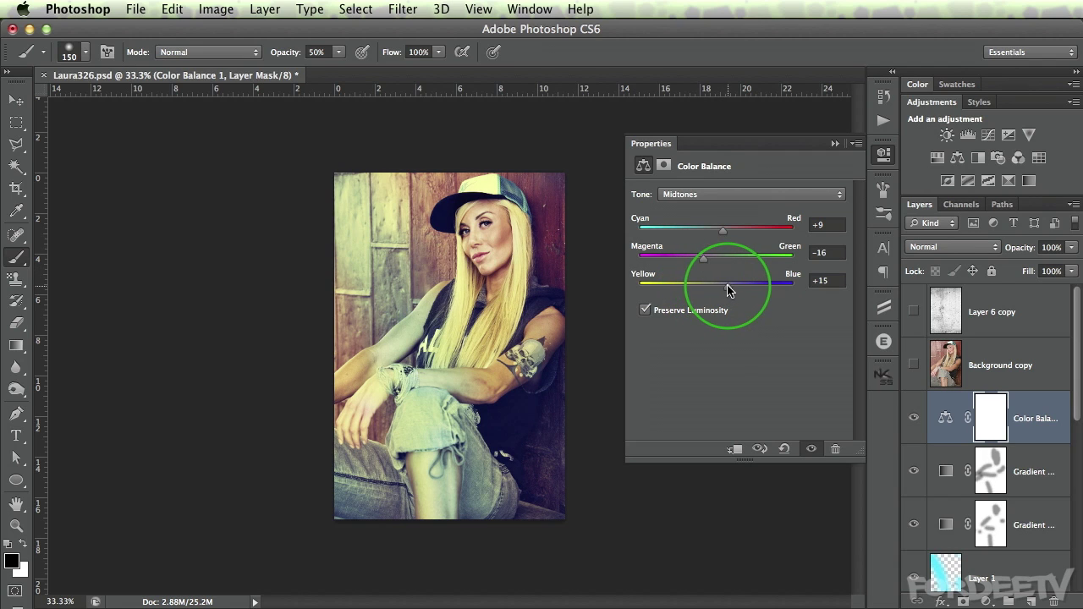
click(913, 418)
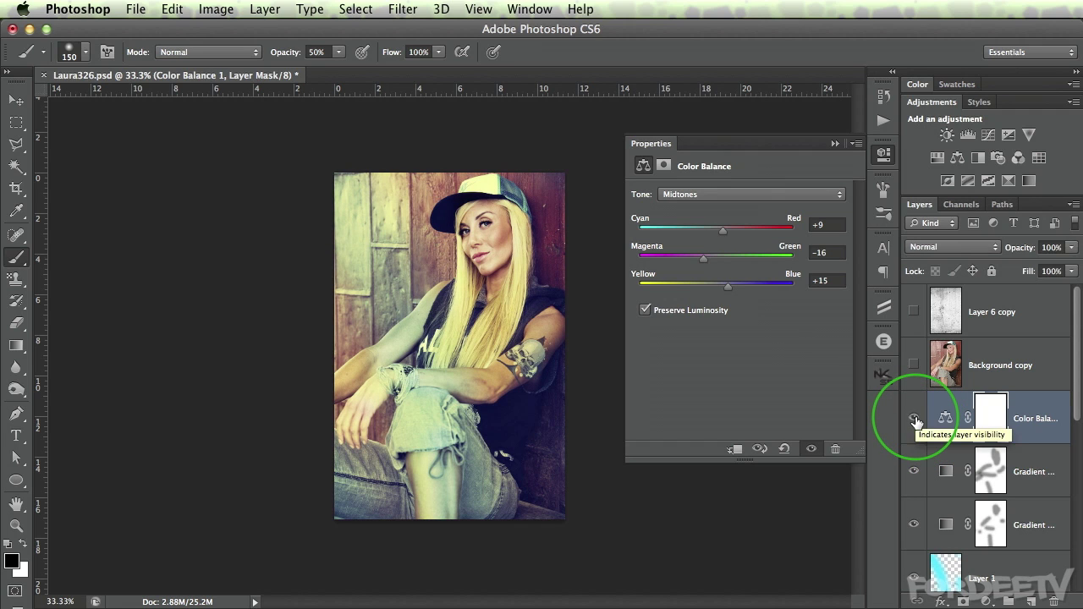
click(914, 418)
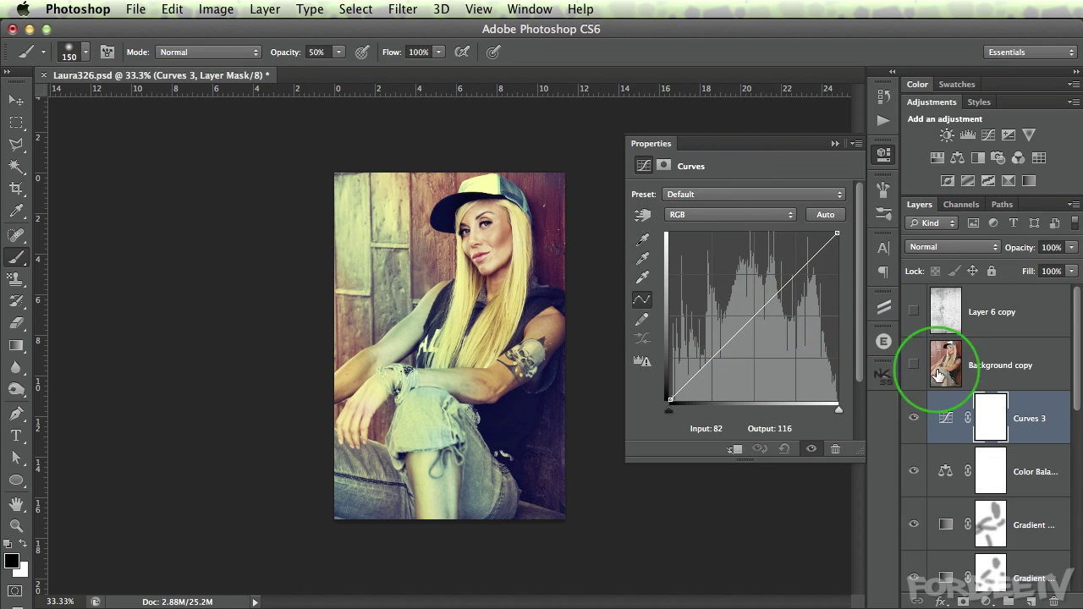
Add a Curves adjustment above the Color Balance layer and raise its RGB curve midpoint to input 123, output 151.
drag(752, 315, 743, 308)
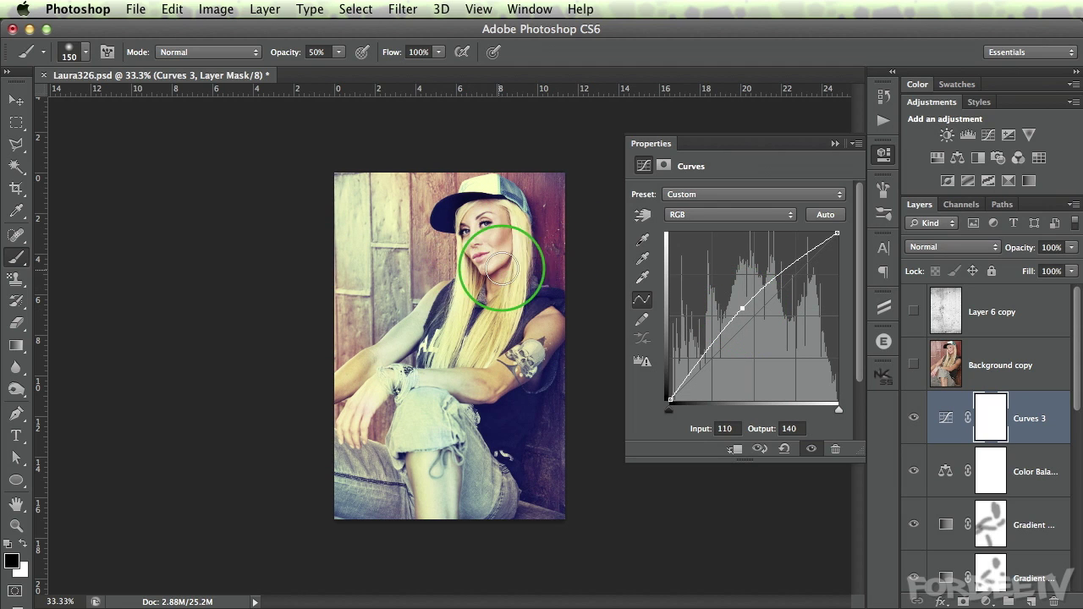
mouse_move(742, 310)
mouse_down()
mouse_move(757, 313)
mouse_move(748, 297)
mouse_move(740, 308)
mouse_move(749, 299)
mouse_up()
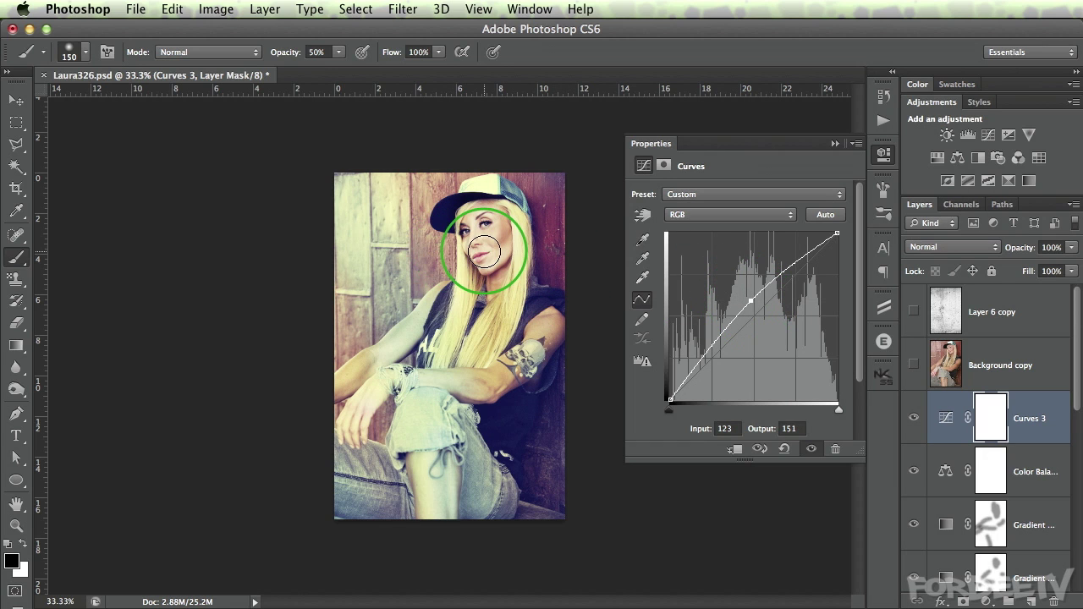
key(ctrl+0)
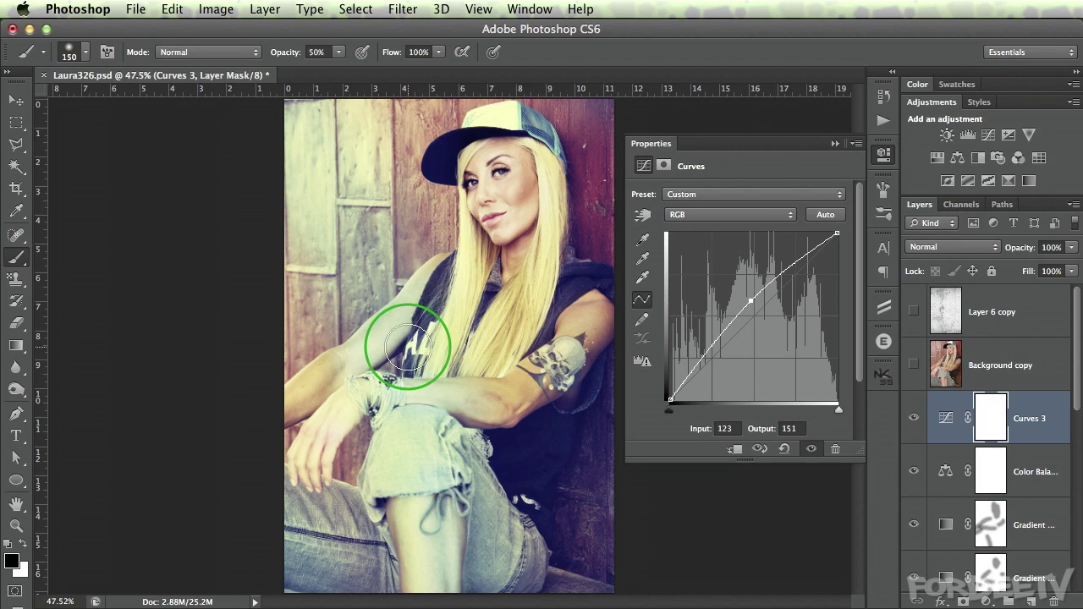
Invert the new Curves adjustment's layer mask to black.
click(883, 155)
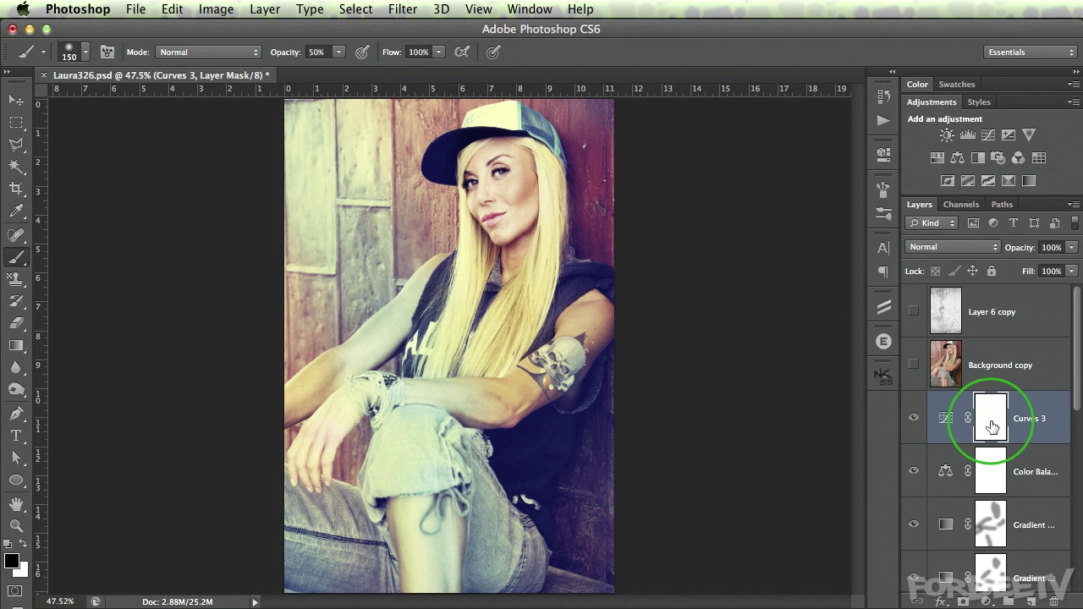
double_click(941, 414)
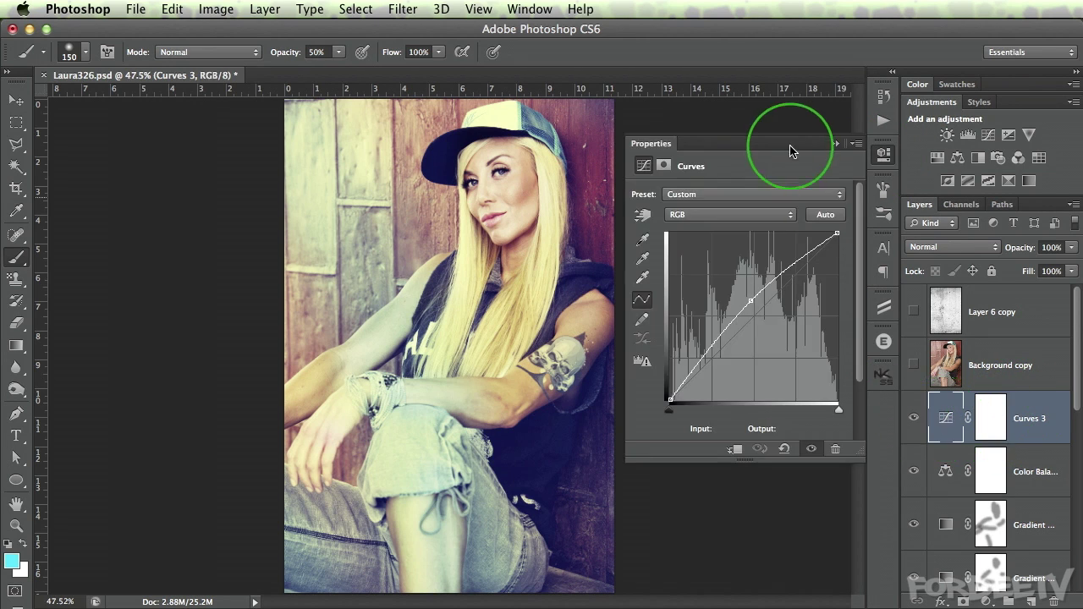
click(664, 166)
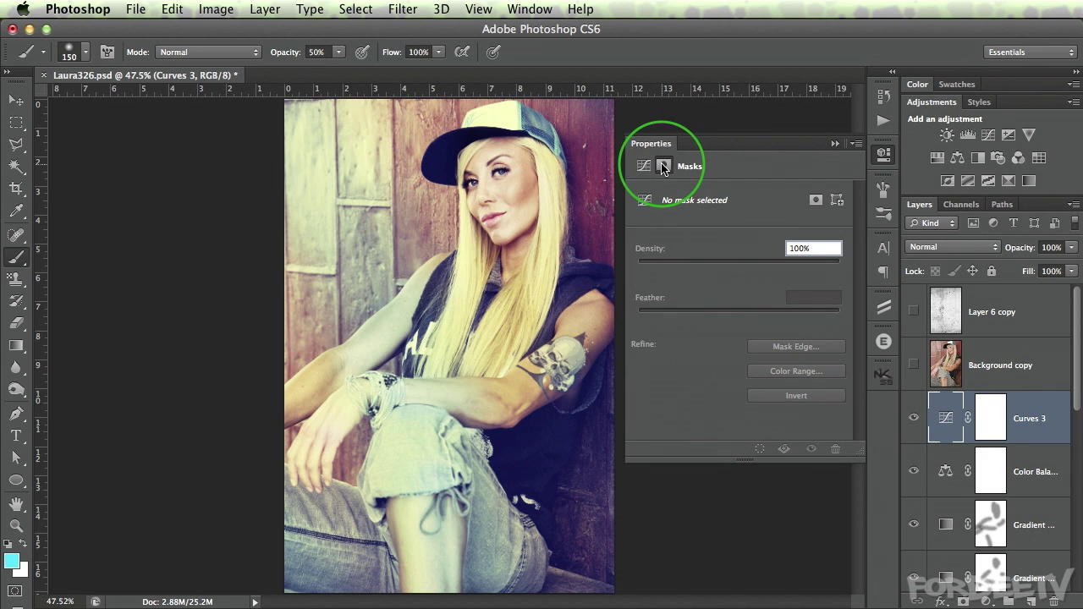
click(983, 415)
click(766, 396)
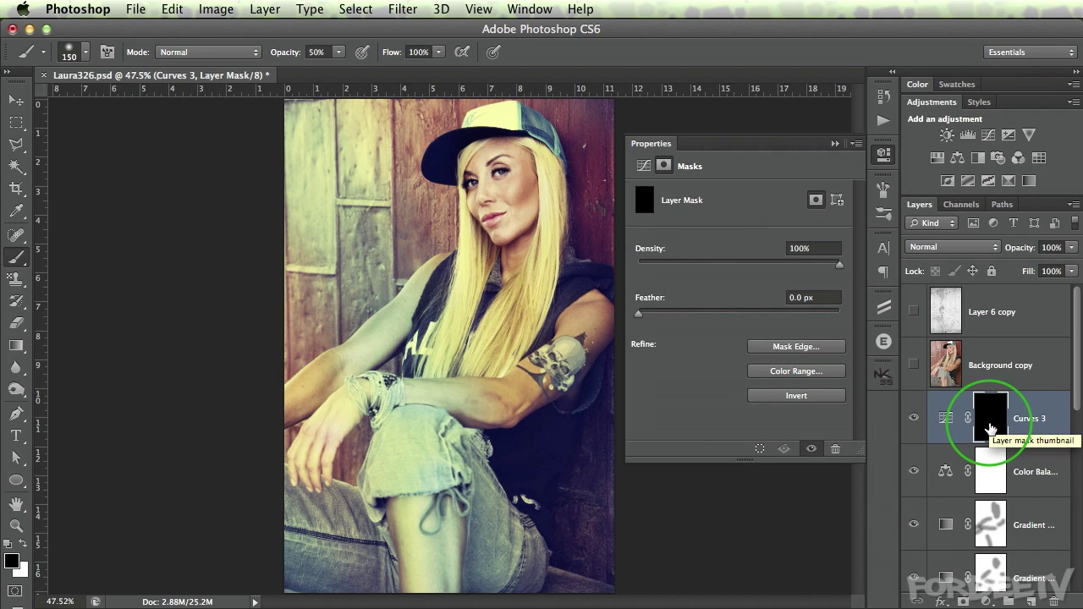
click(881, 155)
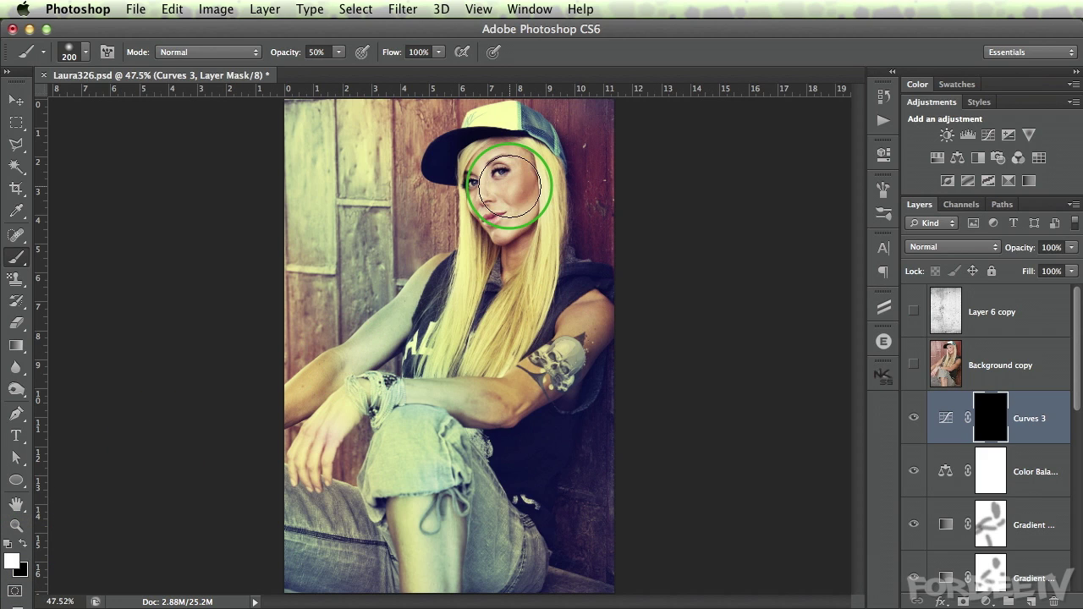
Paint white on the Curves mask with a 400 px brush, at 50% opacity over the face and 100% over the hair and chest.
key(bracketright)
key(bracketright)
key(bracketright)
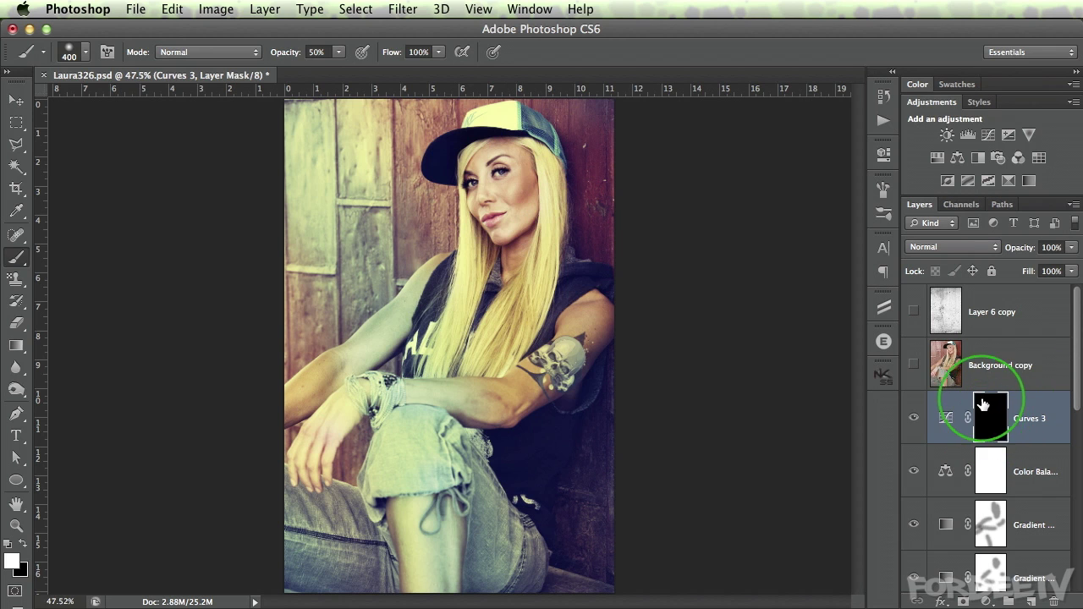
click(501, 196)
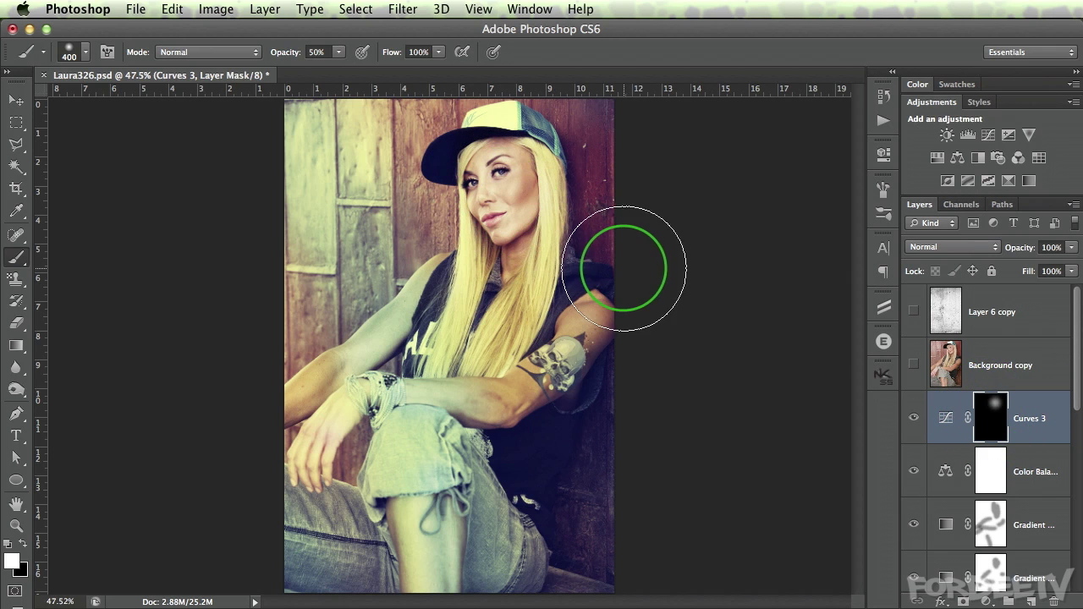
click(504, 200)
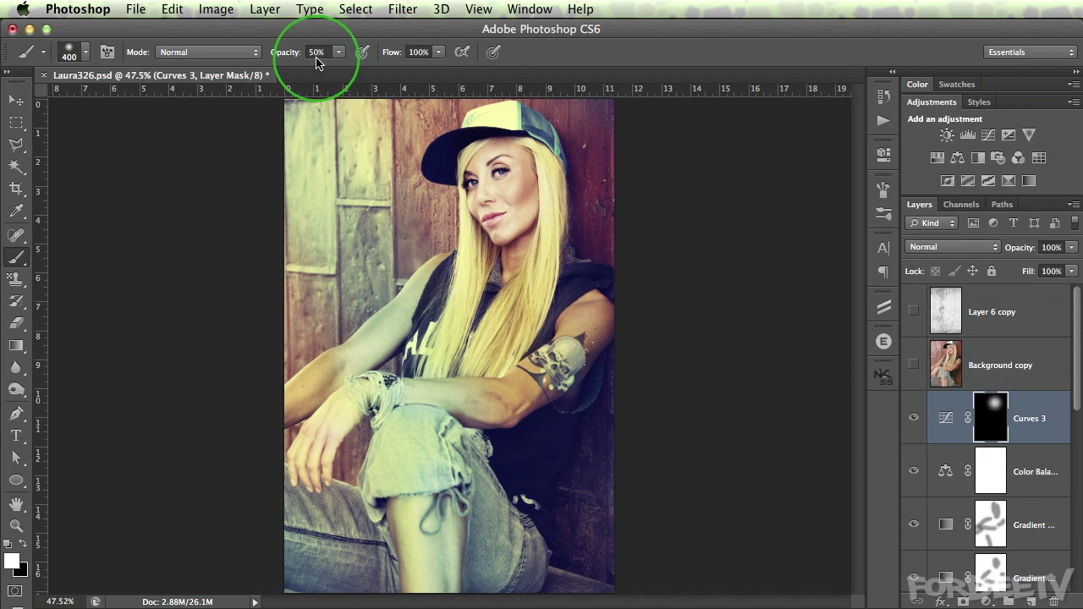
mouse_move(276, 58)
mouse_down()
mouse_move(962, 53)
mouse_move(368, 92)
mouse_move(315, 61)
mouse_up()
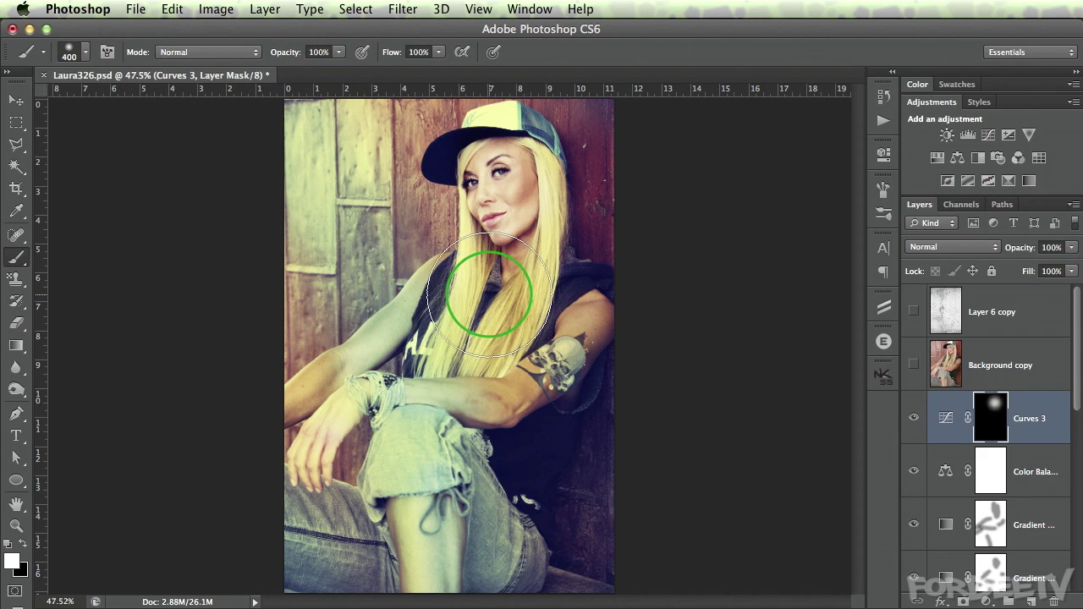
drag(496, 285, 541, 392)
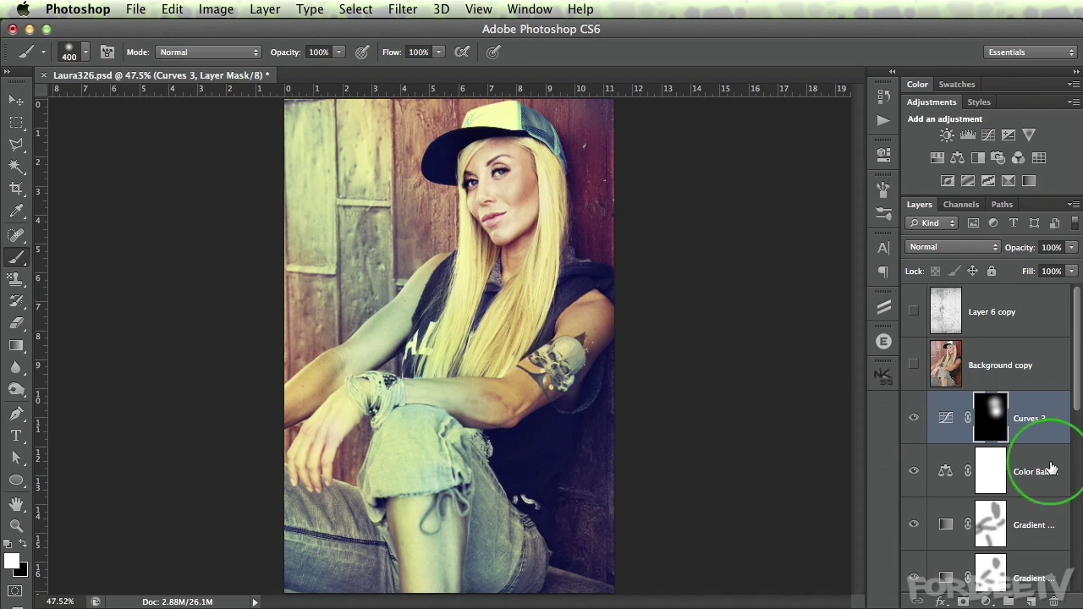
Compare the image with the masked Curves adjustment hidden and shown.
click(912, 423)
click(913, 423)
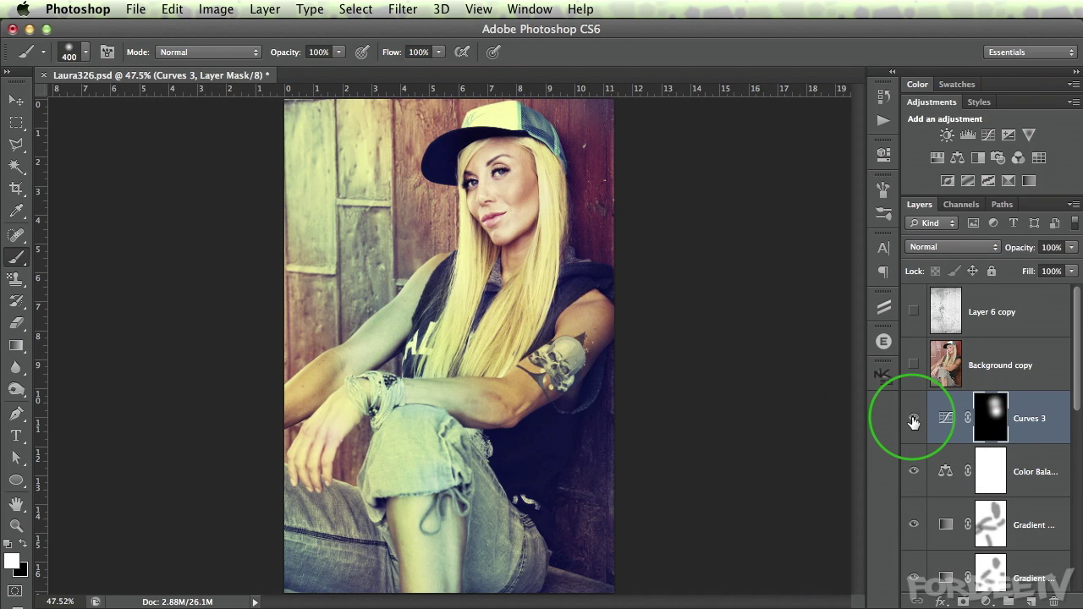
click(914, 423)
click(913, 420)
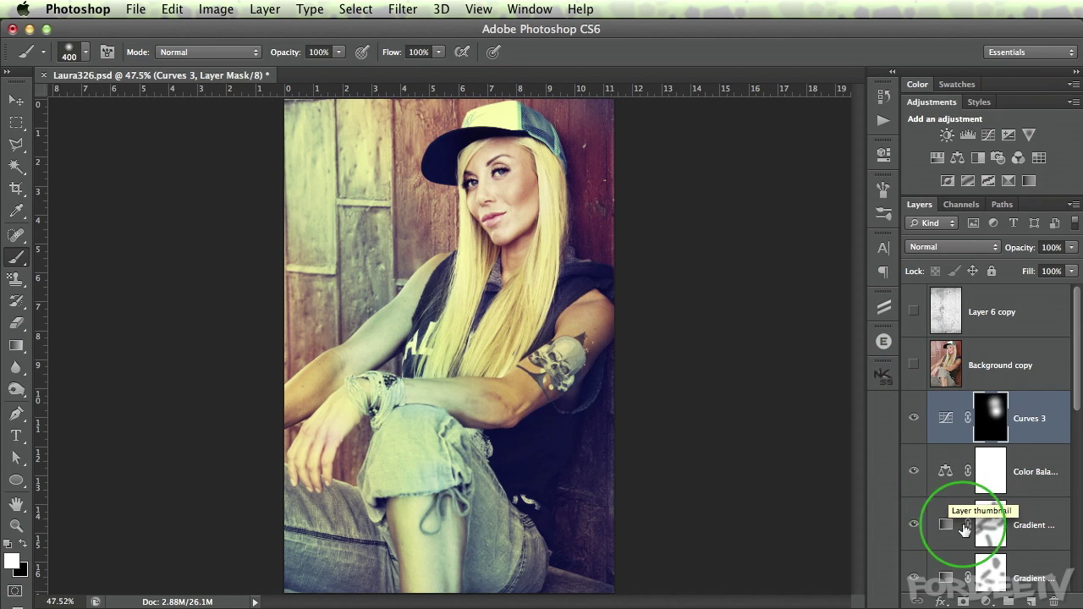
Create a new empty layer above the Curves adjustment and set the brush's foreground color to yellow f6ff00.
click(1031, 602)
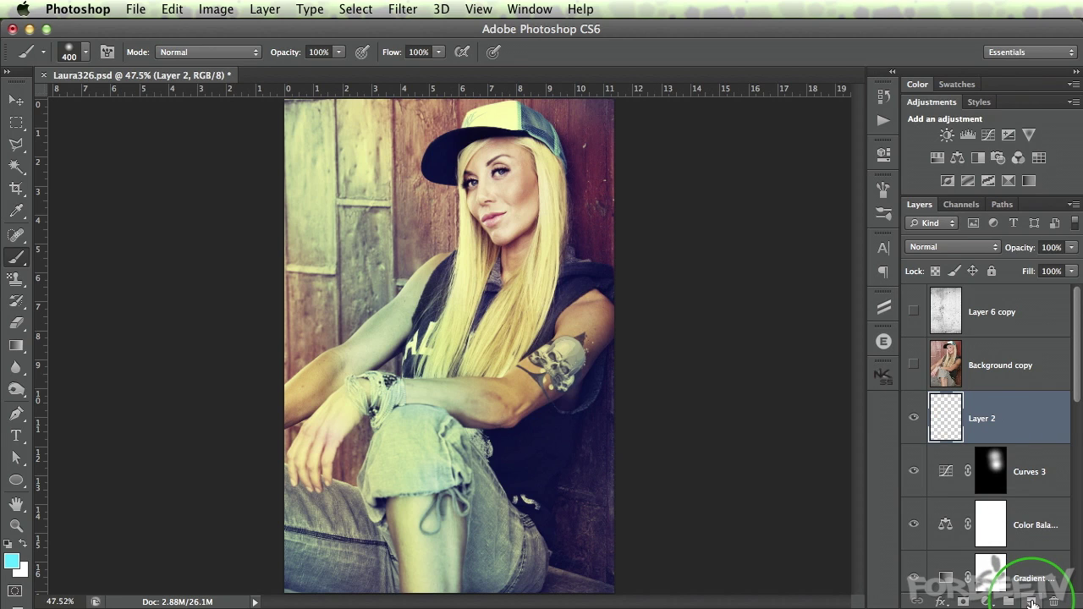
alt+click(431, 302)
key(super+minus)
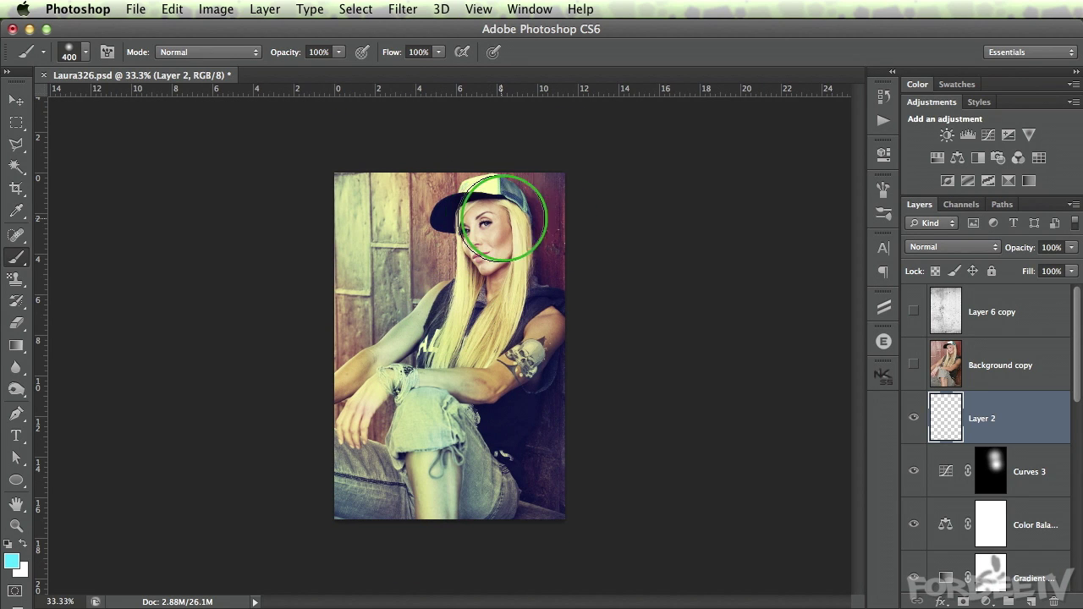
click(12, 561)
click(713, 420)
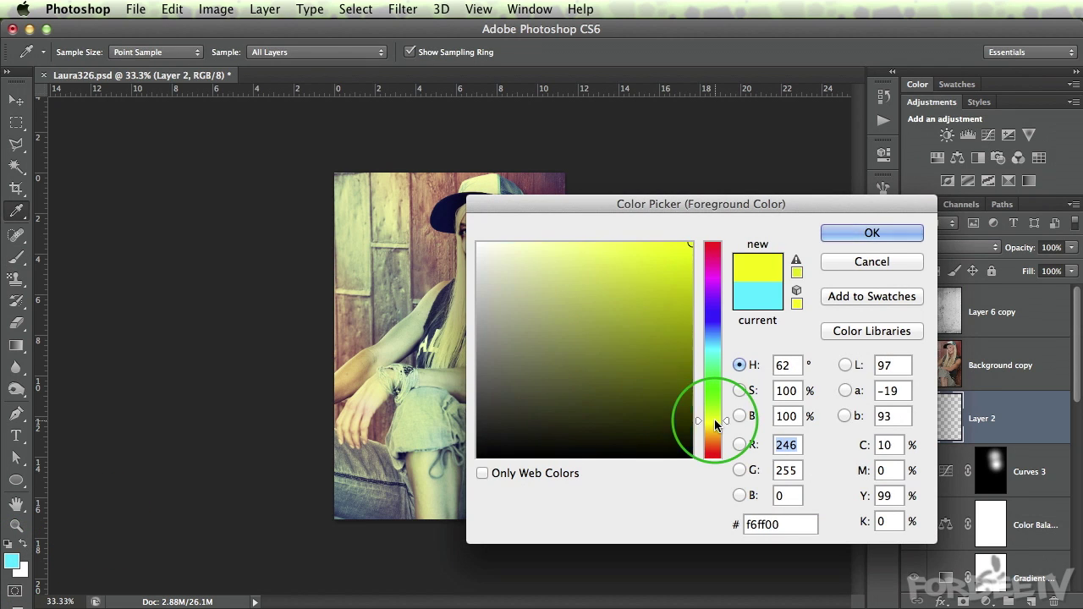
click(871, 233)
key(b)
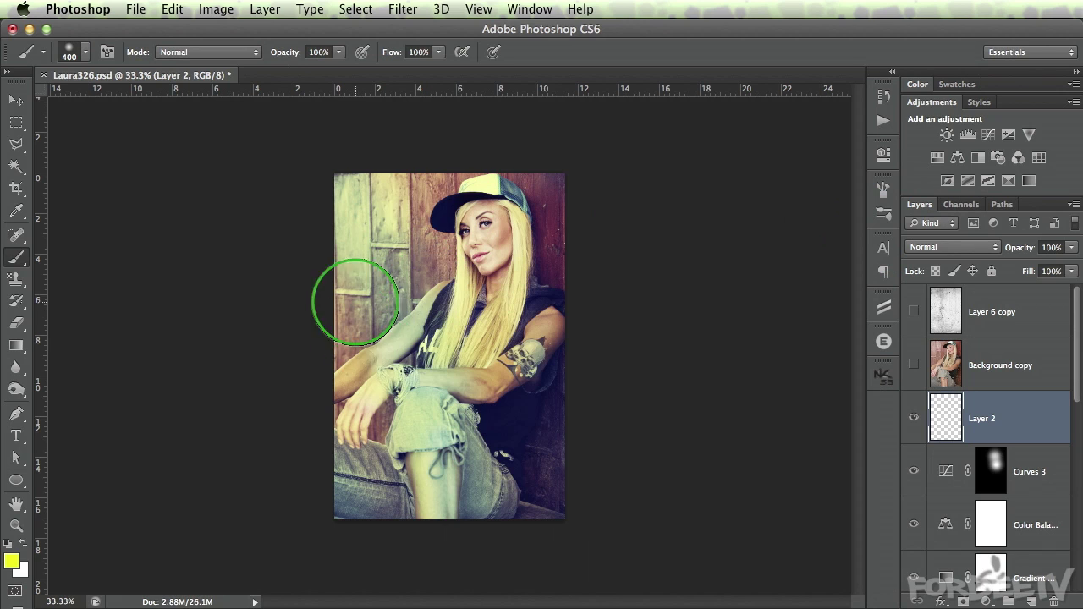
Dab soft yellow spots around the photo's edges on the new layer, starting with a 400 px brush and enlarging it to 600 px.
click(351, 331)
key(bracketright)
key(bracketright)
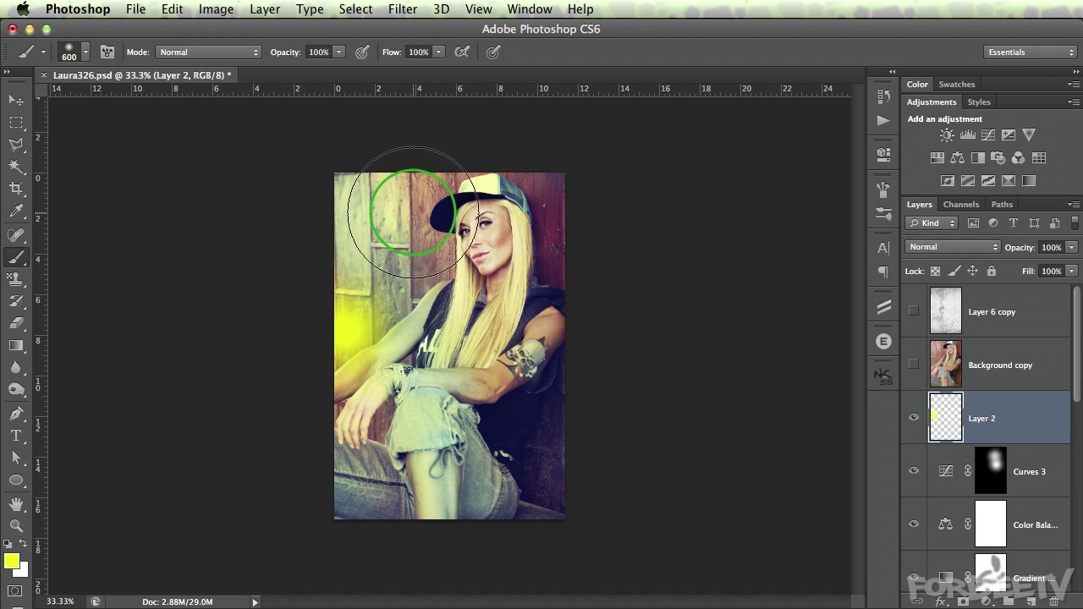
click(416, 148)
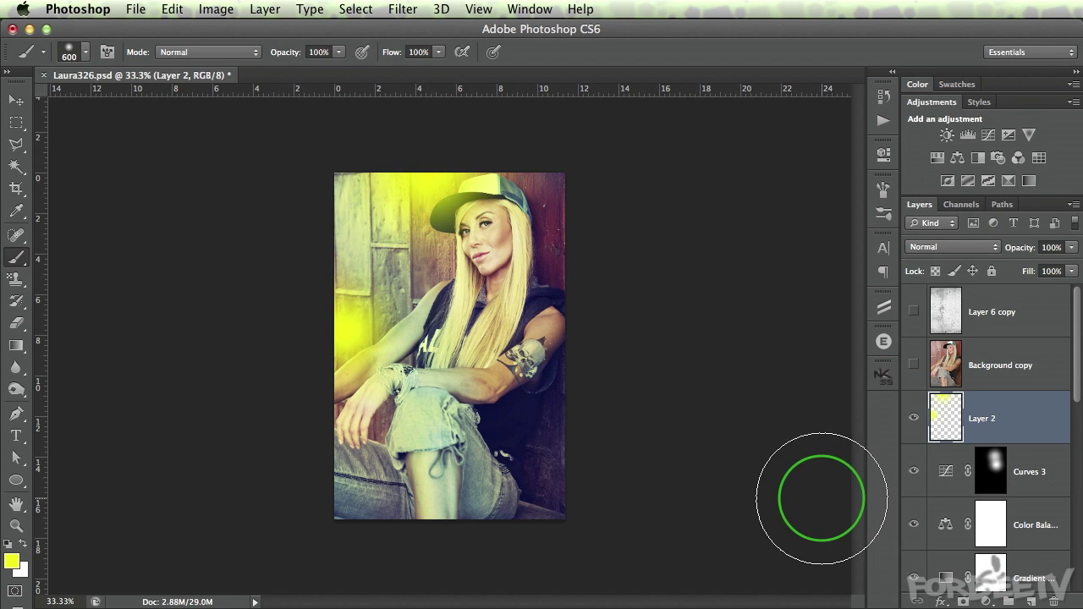
click(602, 372)
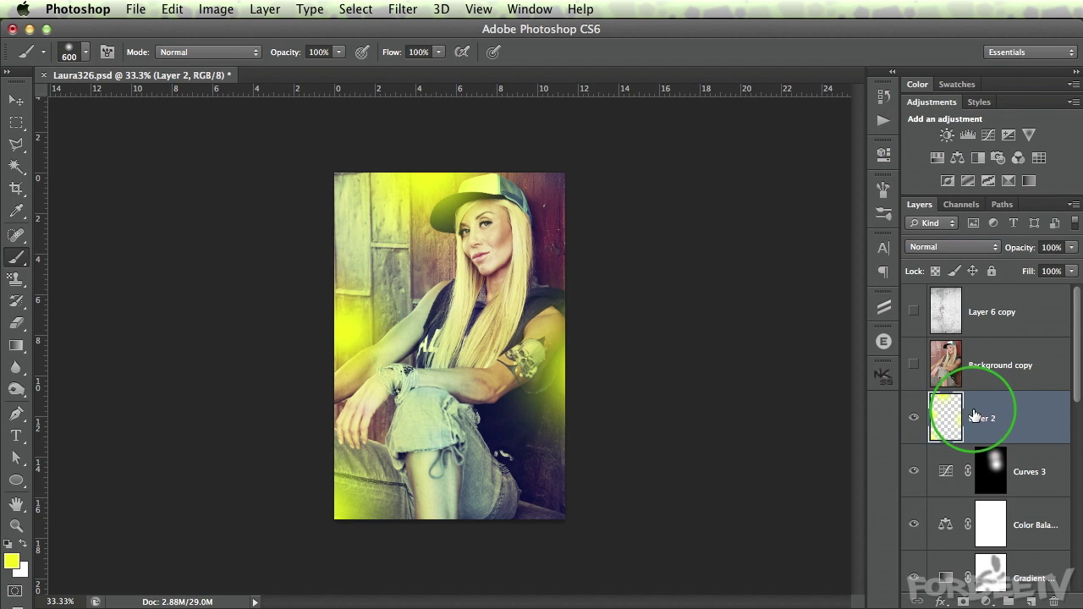
Set the yellow paint layer to Color blend mode at 25% opacity.
click(925, 247)
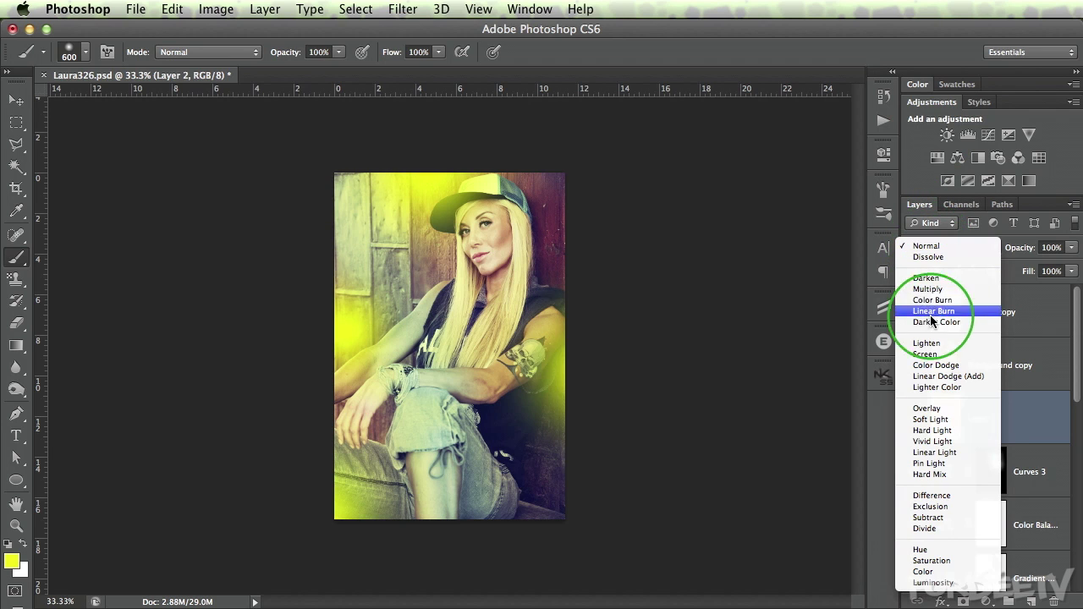
click(924, 572)
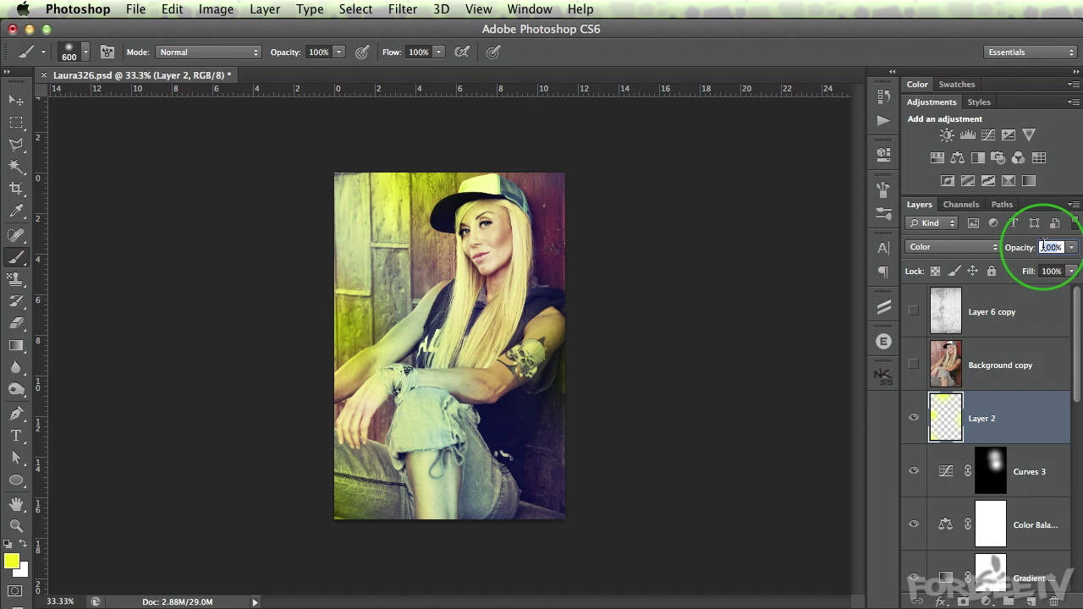
text(3)
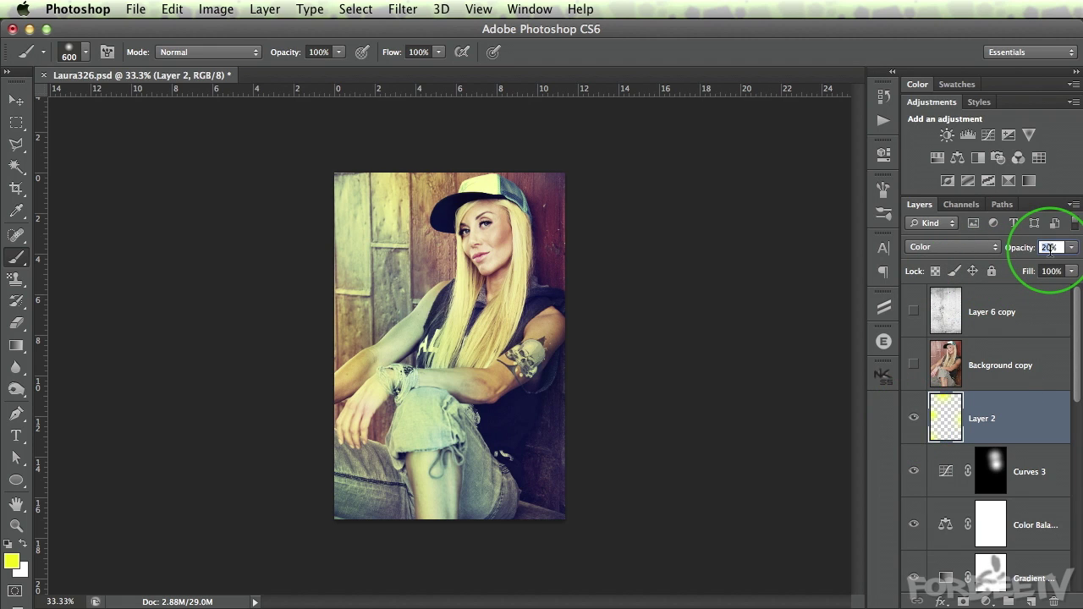
key(Return)
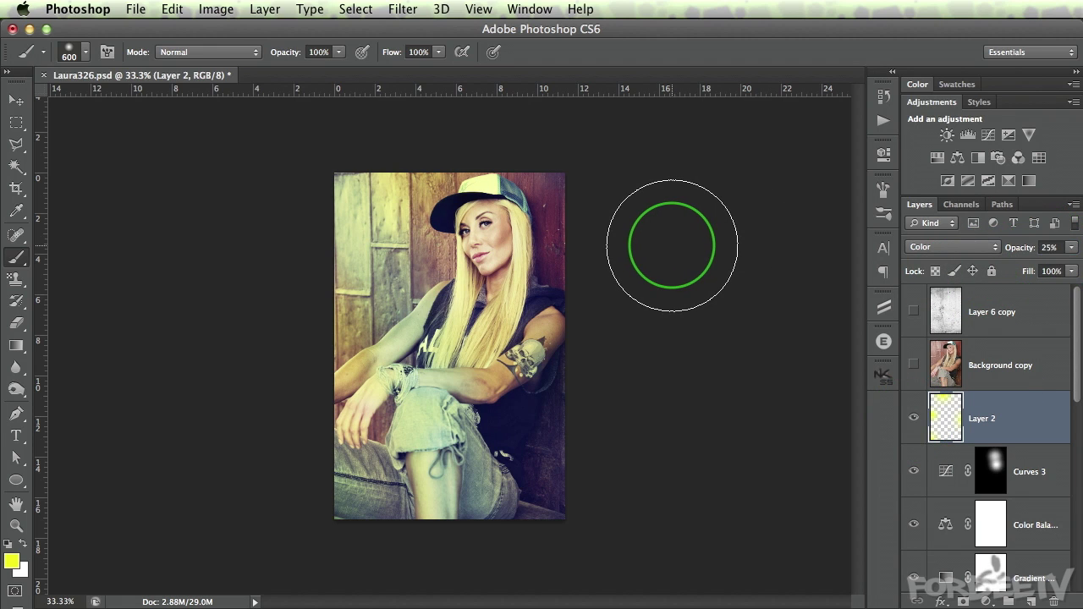
key(super+0)
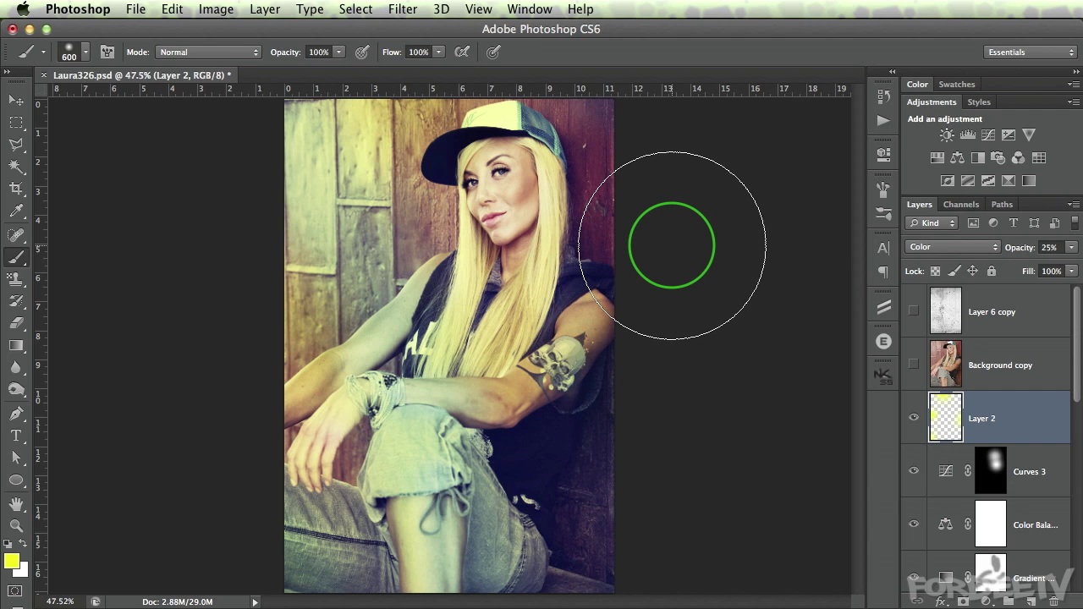
Show the scratched grunge texture layer and move it directly below the Background copy layer, keeping Background copy hidden.
click(912, 311)
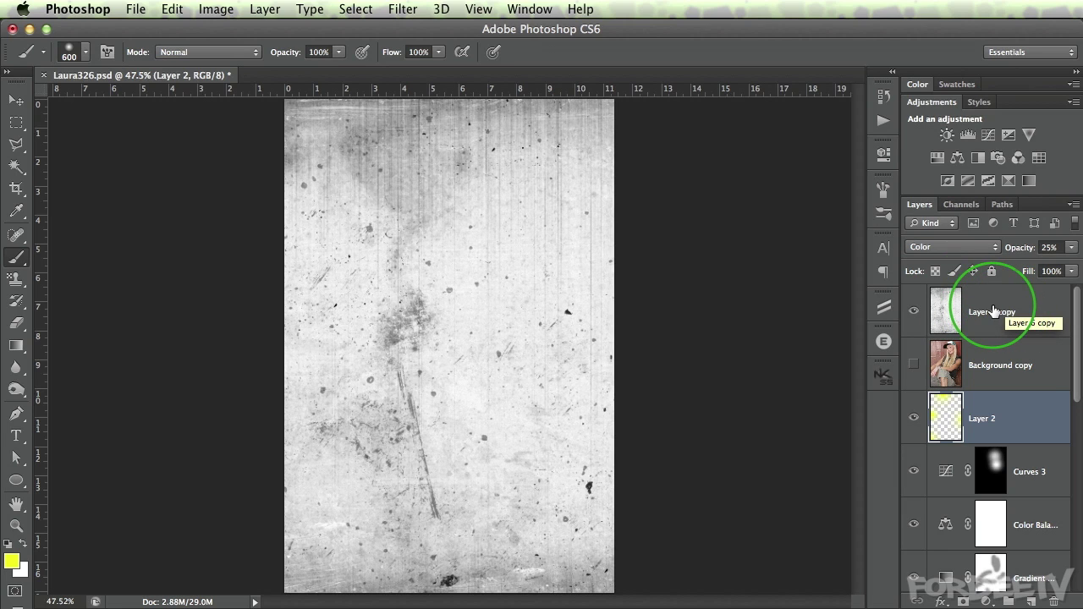
drag(997, 307, 997, 372)
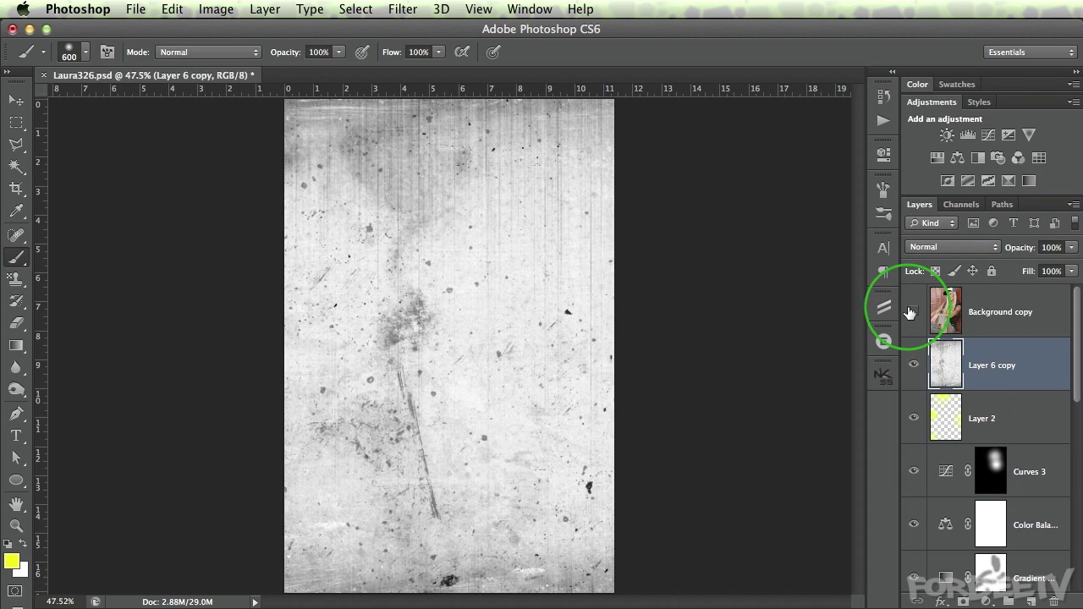
click(914, 312)
click(913, 312)
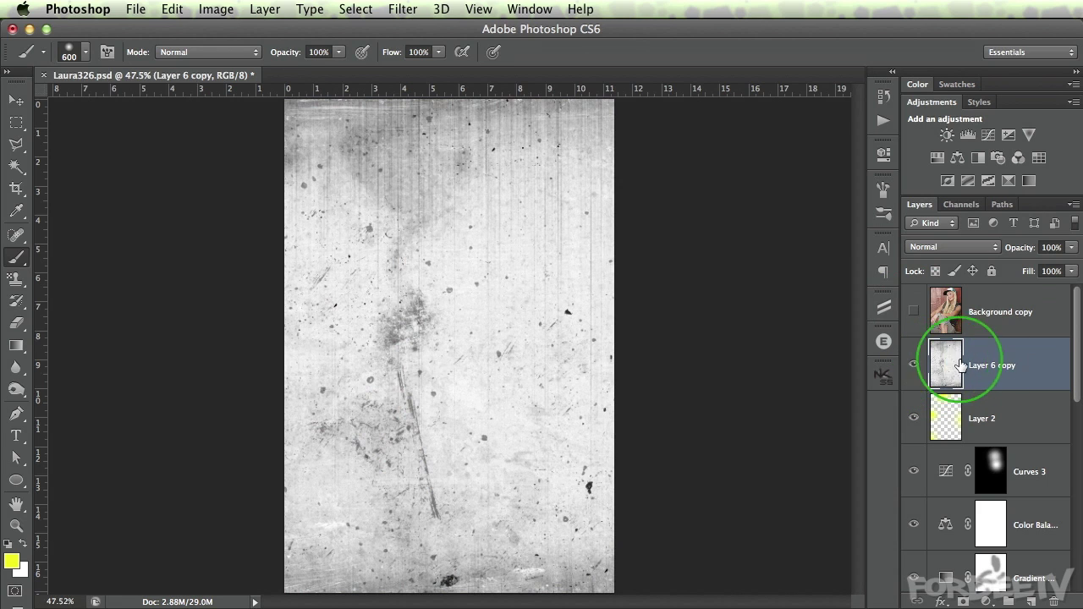
Set the grunge texture layer to Multiply blend mode, trying 30% opacity before settling on 65%.
click(923, 248)
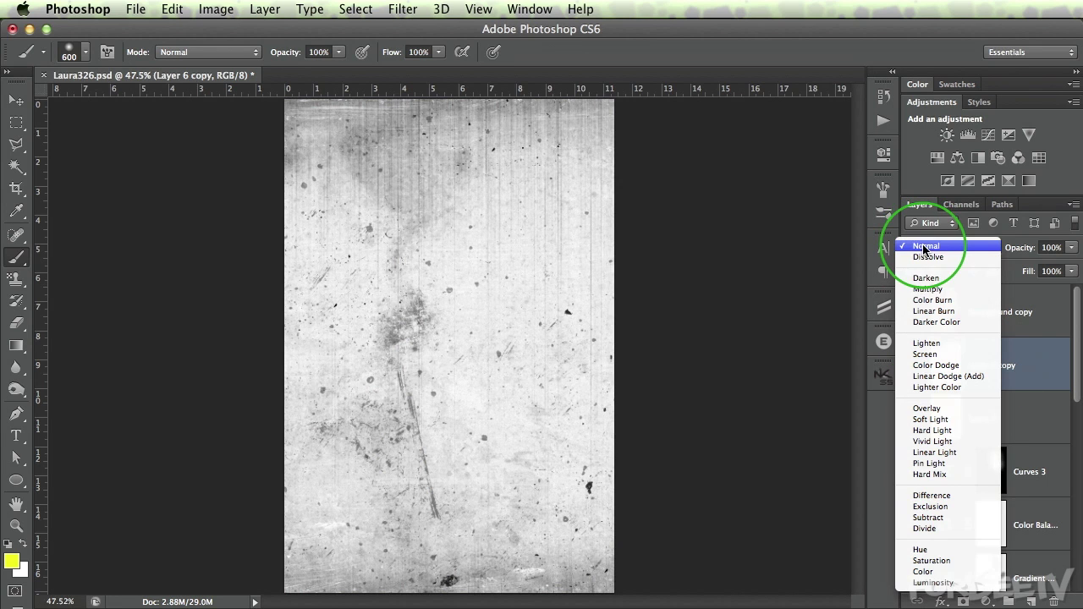
click(918, 292)
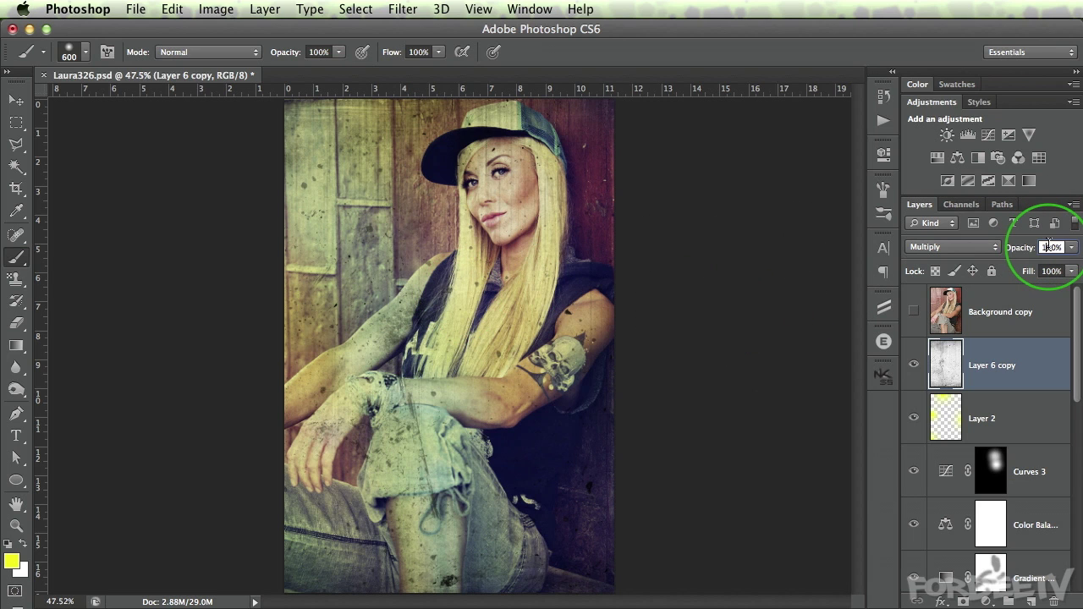
text(30)
key(Return)
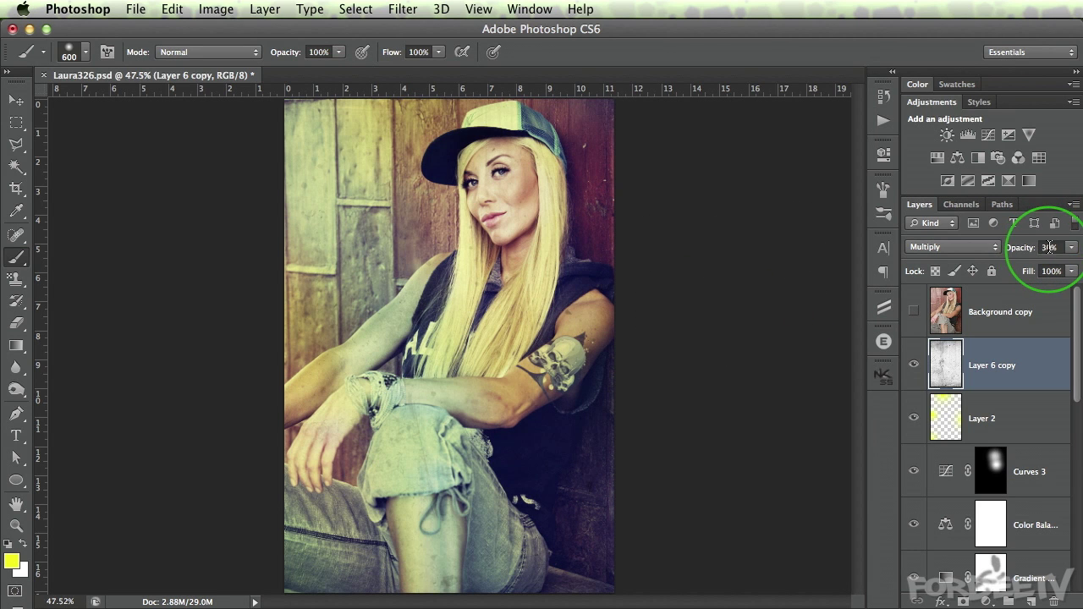
text(65)
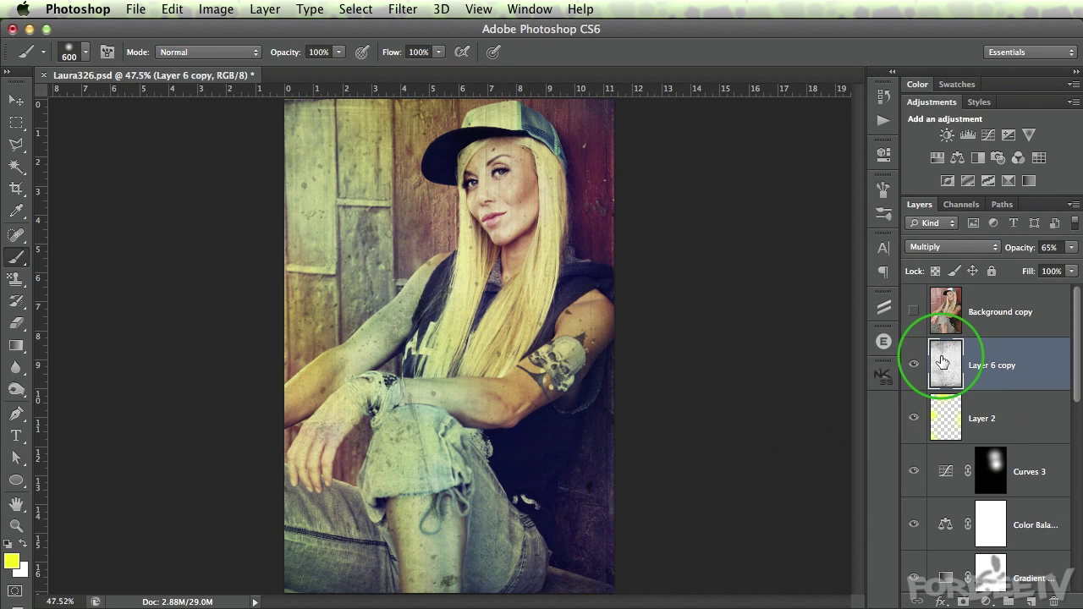
Add a layer mask to the texture layer and paint black with a reduced brush over the woman's face, hair, tattooed arm and hand.
click(964, 602)
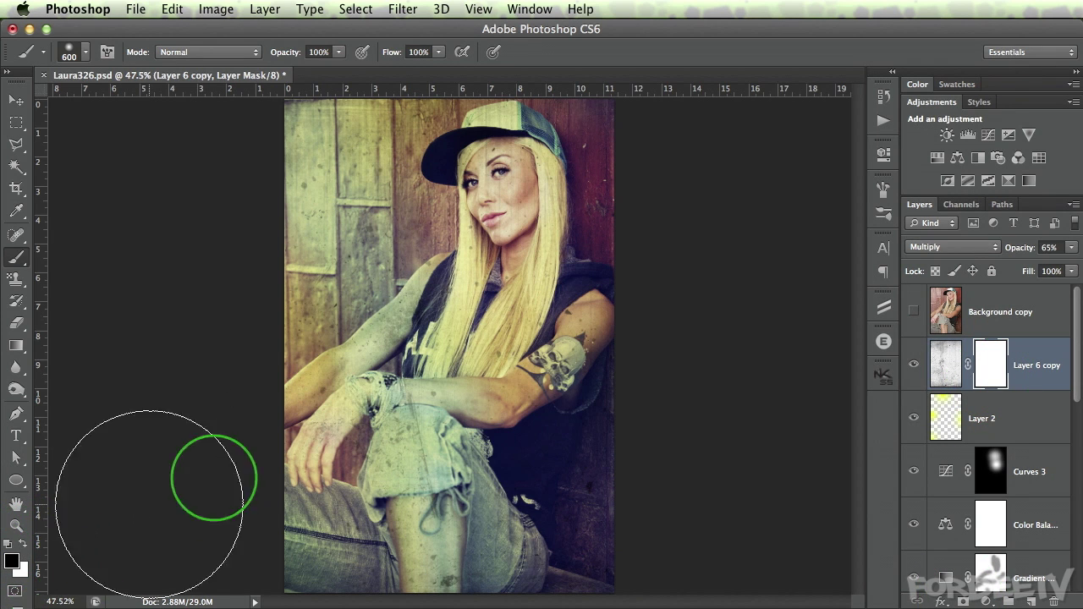
key(bracketleft)
key(bracketleft)
key(bracketleft)
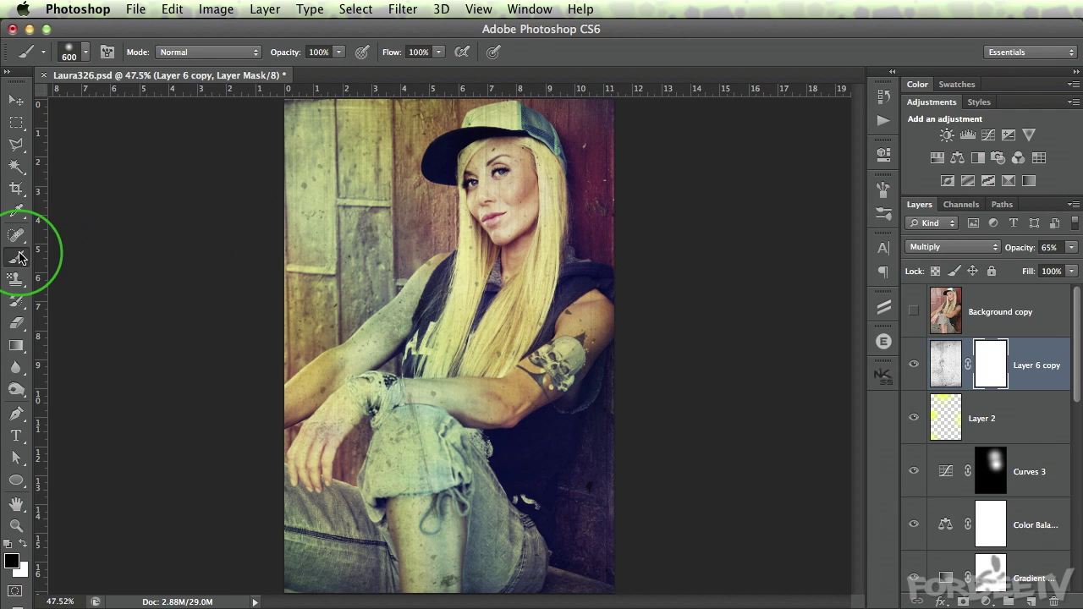
mouse_move(535, 172)
mouse_down()
mouse_move(506, 181)
mouse_move(498, 172)
mouse_move(504, 166)
mouse_move(507, 225)
mouse_move(491, 157)
mouse_move(501, 144)
mouse_move(511, 252)
mouse_move(492, 300)
mouse_move(491, 237)
mouse_move(470, 340)
mouse_move(491, 345)
mouse_move(512, 313)
mouse_move(463, 387)
mouse_move(532, 324)
mouse_move(579, 320)
mouse_move(631, 364)
mouse_move(617, 328)
mouse_move(520, 408)
mouse_move(380, 382)
mouse_up()
Shrink the brush to 125 px and mask the texture off her other arm and her raised leg with black.
key(bracketleft)
key(bracketleft)
key(bracketleft)
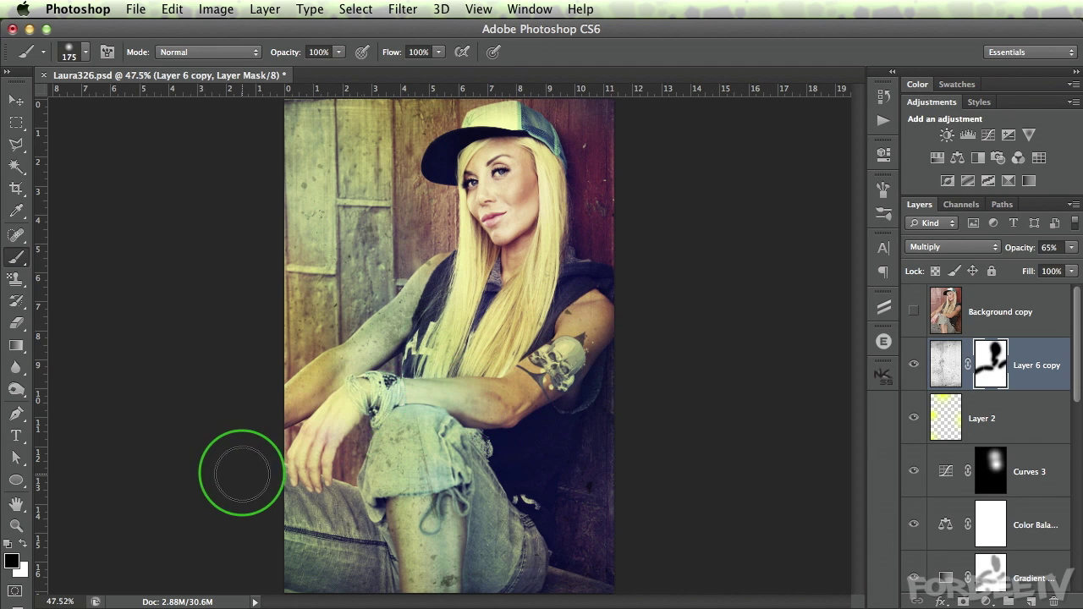
key(bracketleft)
key(bracketleft)
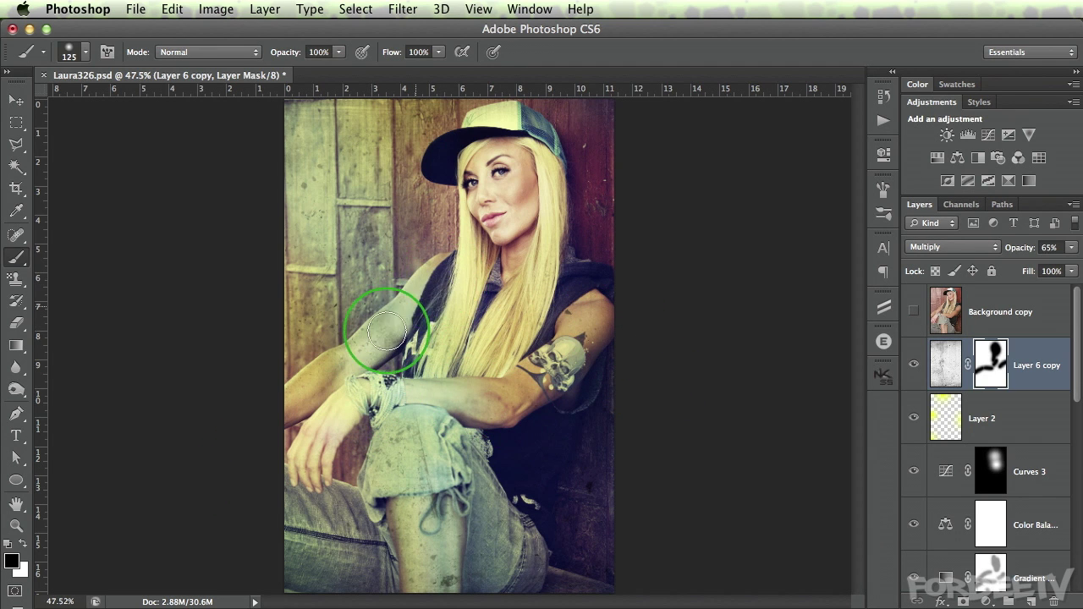
drag(387, 330, 276, 411)
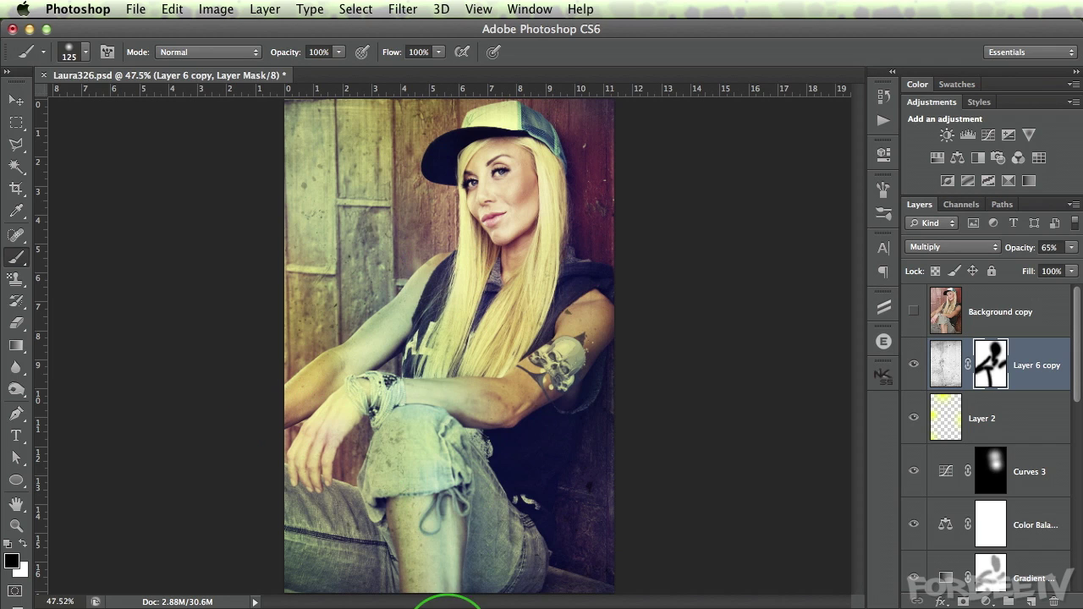
drag(398, 435, 414, 602)
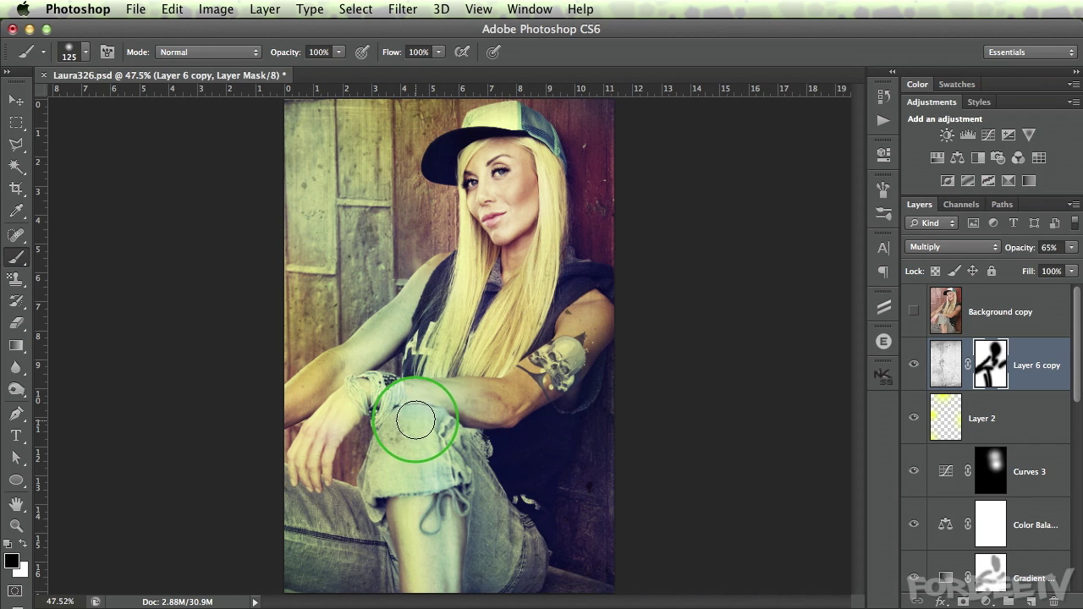